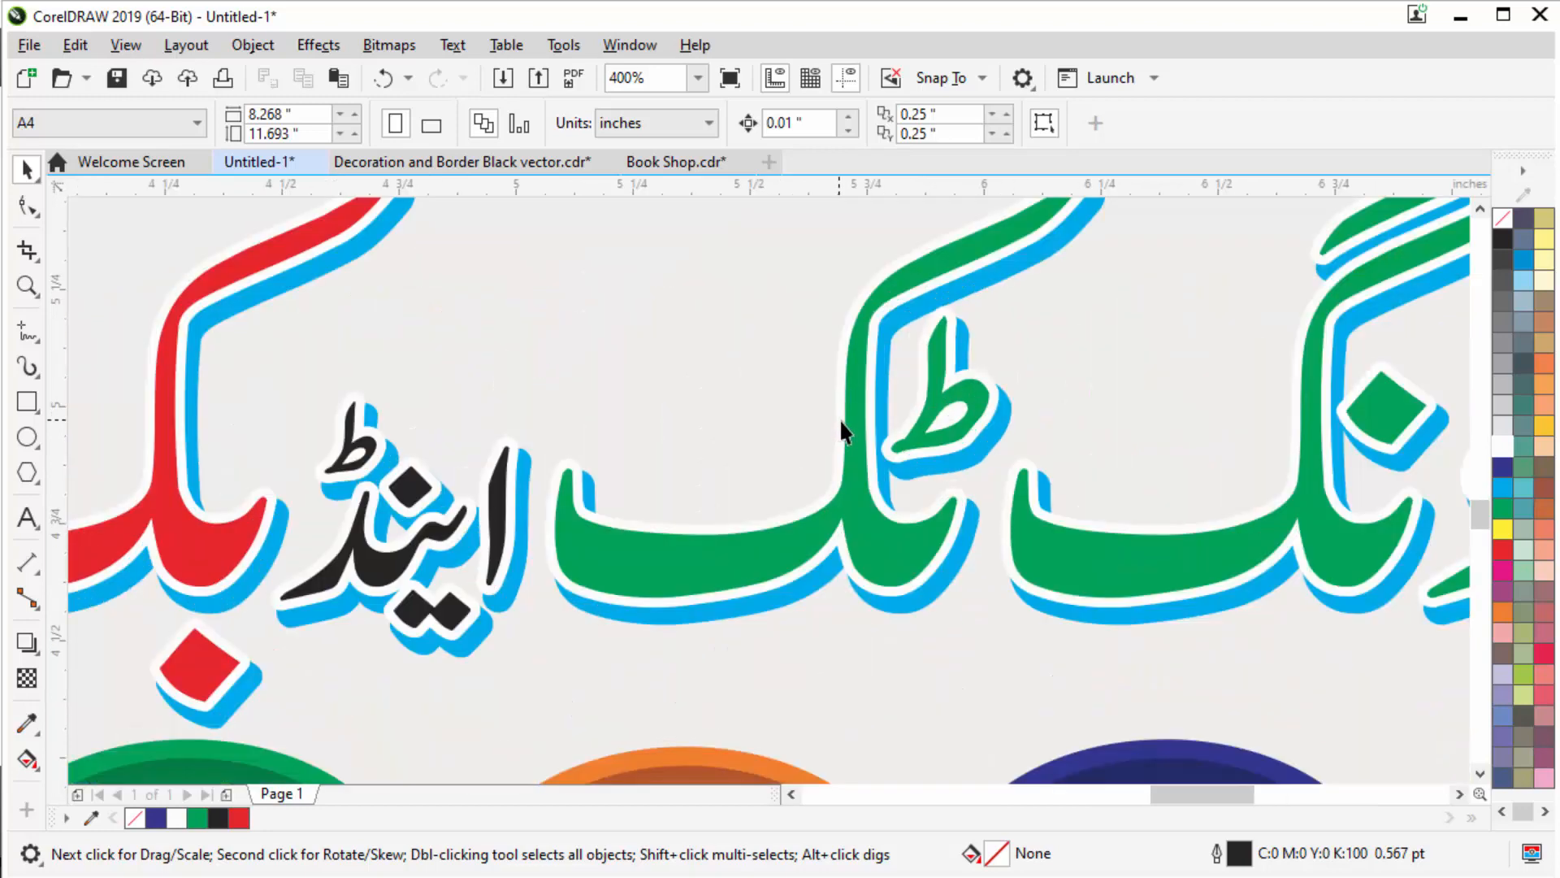
Examine the finished book shop banner close up, including its title lettering, product images, coloured ovals and designer logo.
{"action": "scroll", "coordinate": [754, 505], "scroll_direction": "down", "scroll_amount": 5}
{"action": "scroll", "coordinate": [1064, 491], "scroll_direction": "up", "scroll_amount": 4}
{"action": "scroll", "coordinate": [1065, 491], "scroll_direction": "down", "scroll_amount": 5}
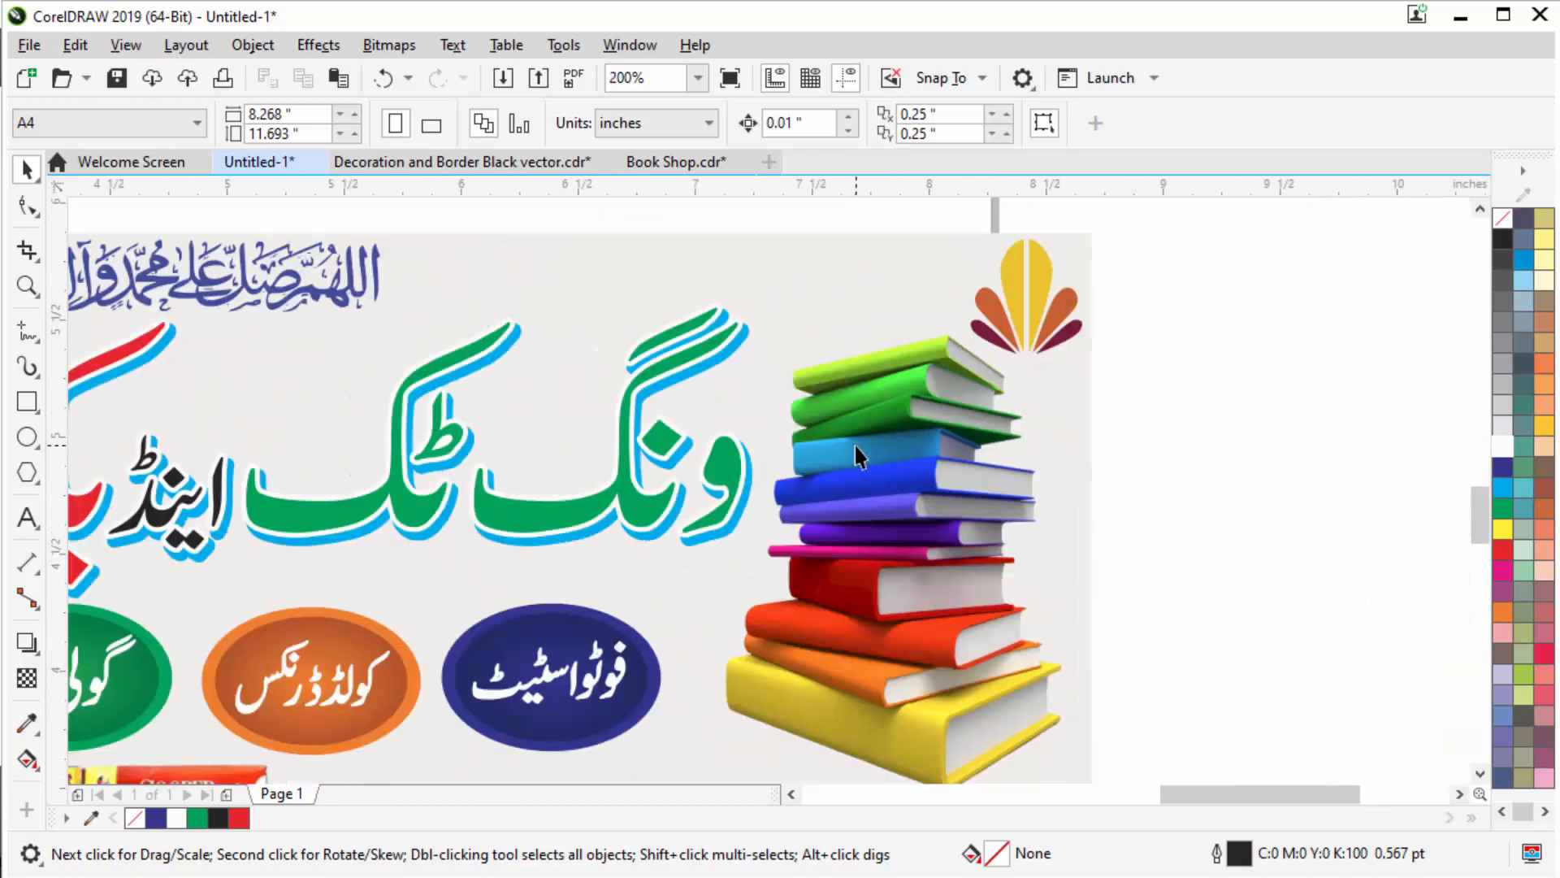
{"action": "scroll", "coordinate": [802, 537], "scroll_direction": "down", "scroll_amount": 3}
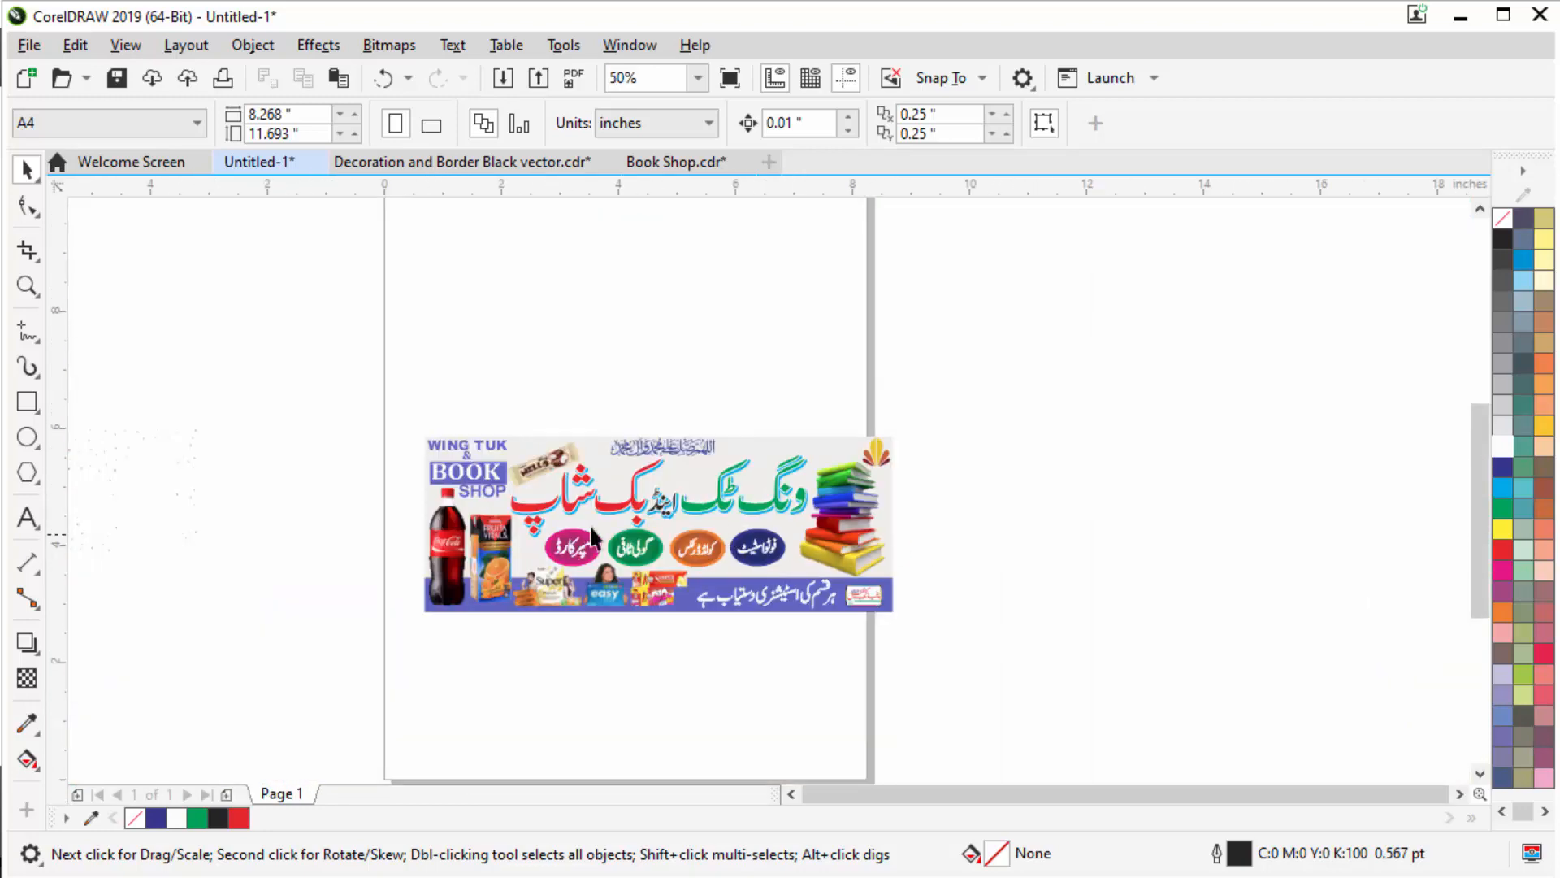
{"action": "scroll", "coordinate": [593, 523], "scroll_direction": "up", "scroll_amount": 6}
{"action": "scroll", "coordinate": [597, 529], "scroll_direction": "down", "scroll_amount": 3}
{"action": "scroll", "coordinate": [447, 435], "scroll_direction": "up", "scroll_amount": 2}
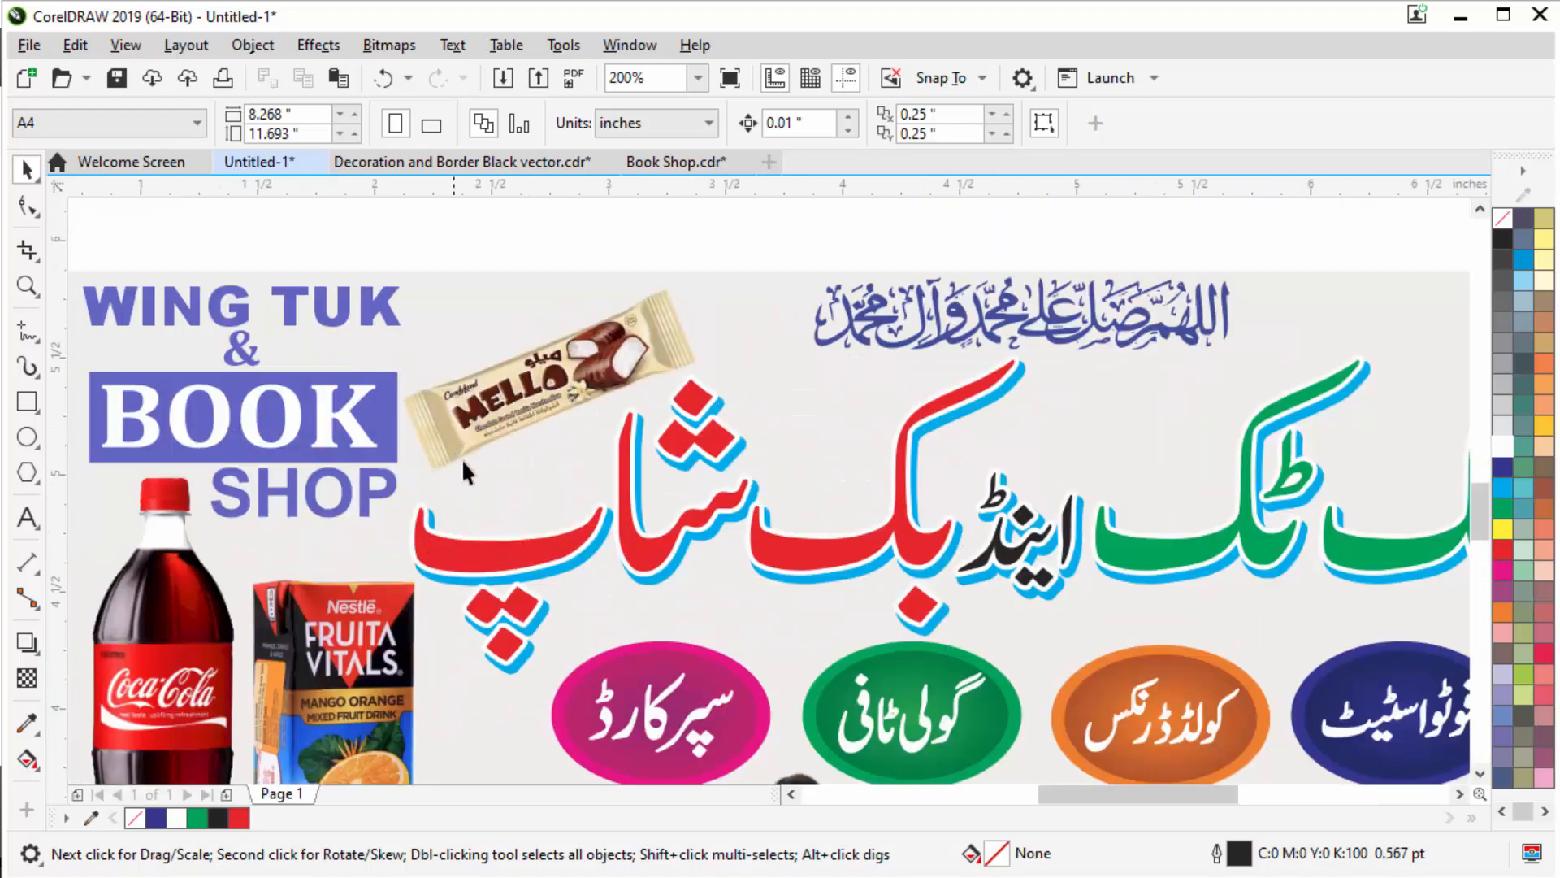
{"action": "scroll", "coordinate": [548, 577], "scroll_direction": "down", "scroll_amount": 3}
{"action": "scroll", "coordinate": [503, 583], "scroll_direction": "up", "scroll_amount": 3}
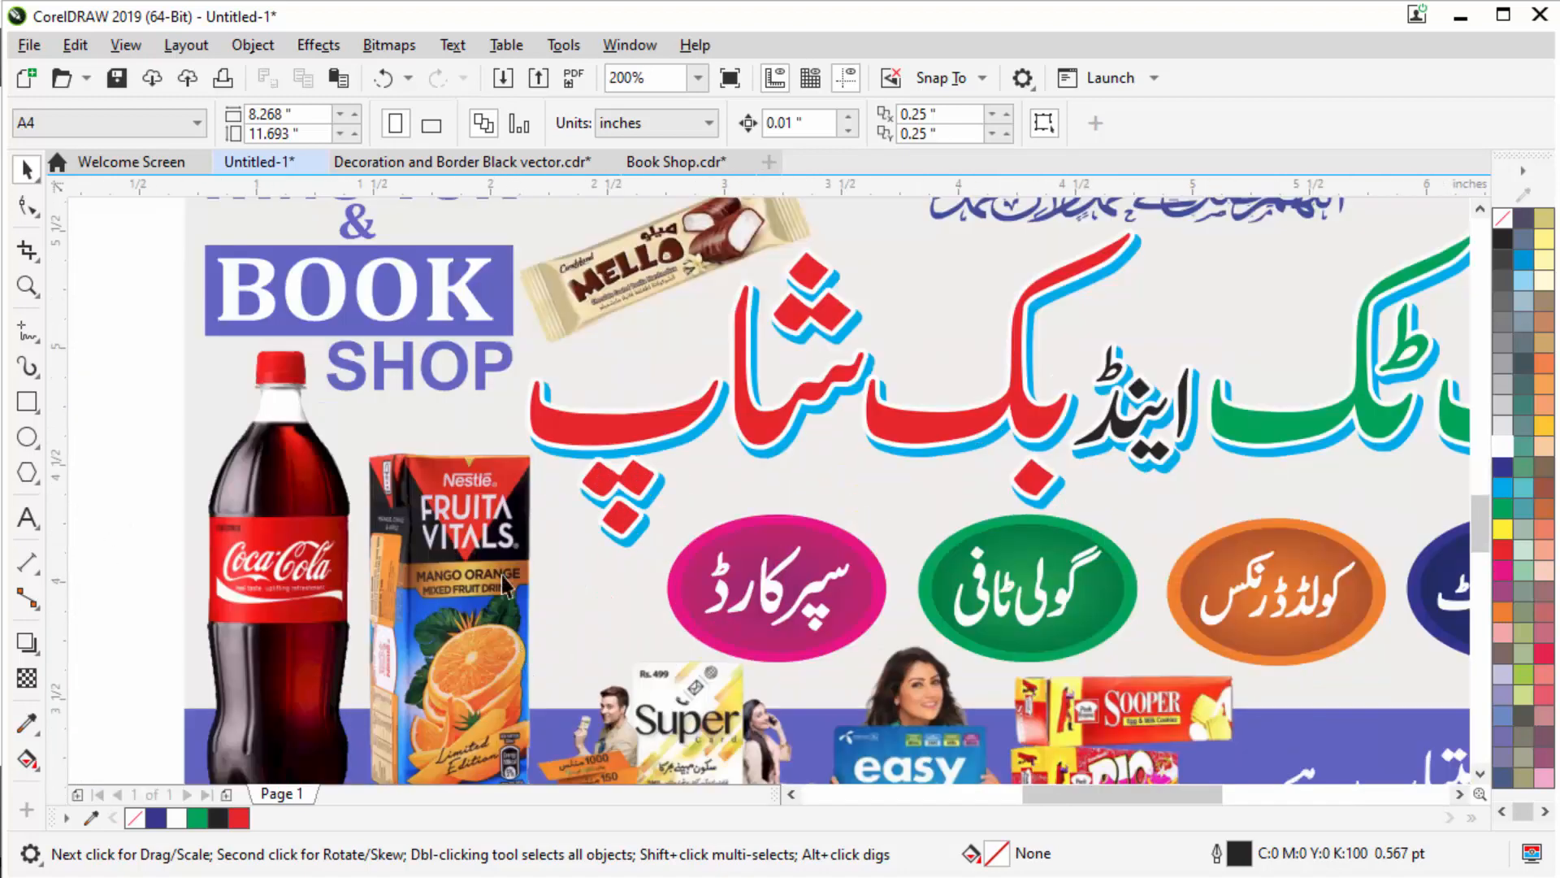
{"action": "scroll", "coordinate": [601, 560], "scroll_direction": "down", "scroll_amount": 3}
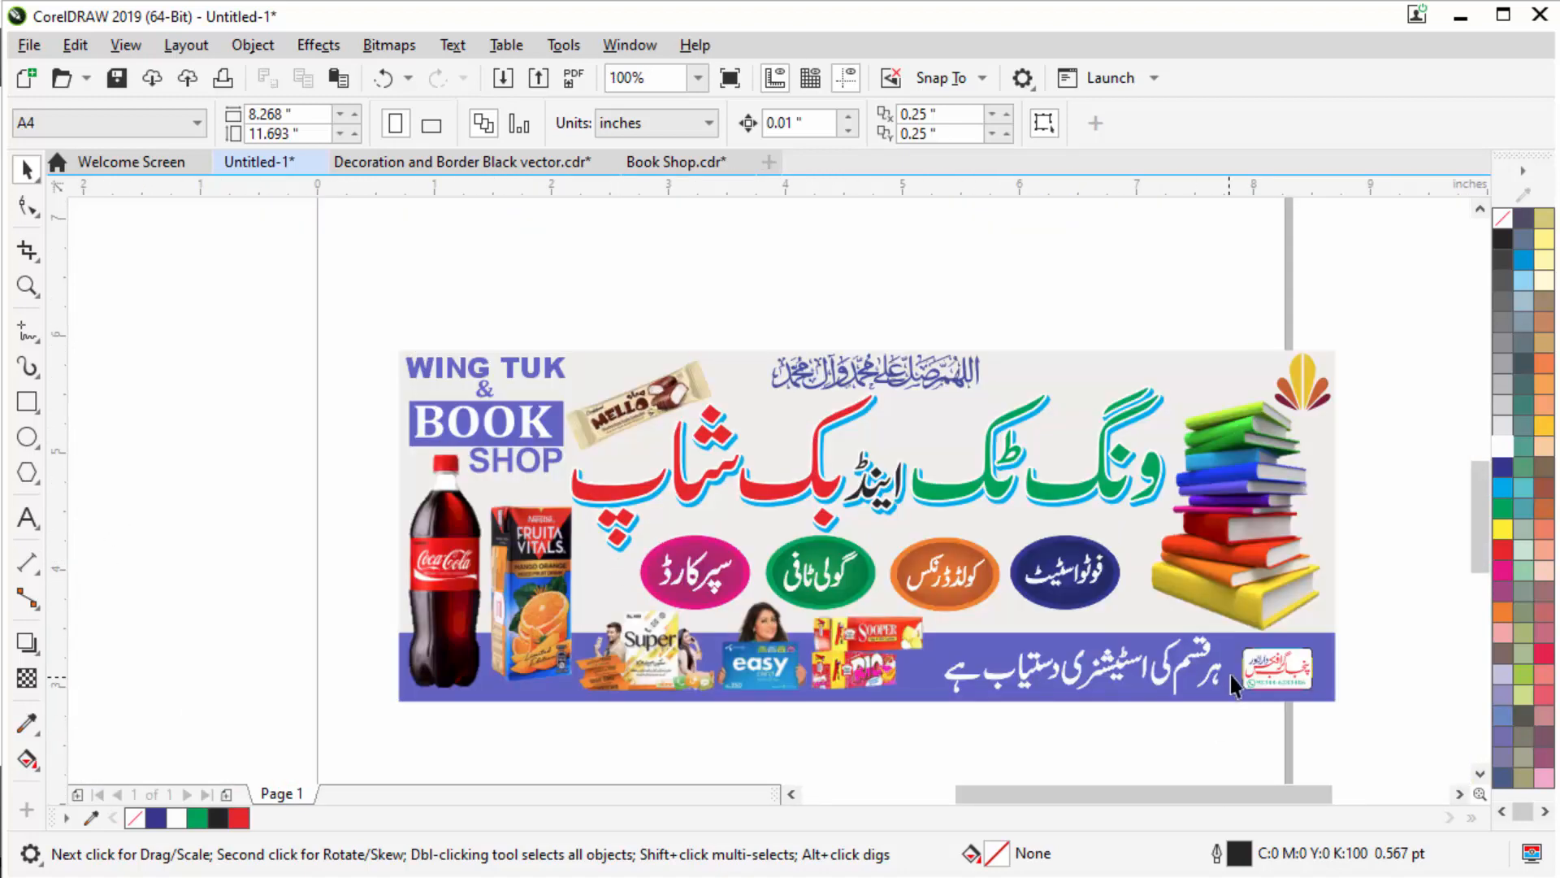
{"action": "scroll", "coordinate": [1230, 675], "scroll_direction": "up", "scroll_amount": 4}
{"action": "scroll", "coordinate": [807, 550], "scroll_direction": "down", "scroll_amount": 1}
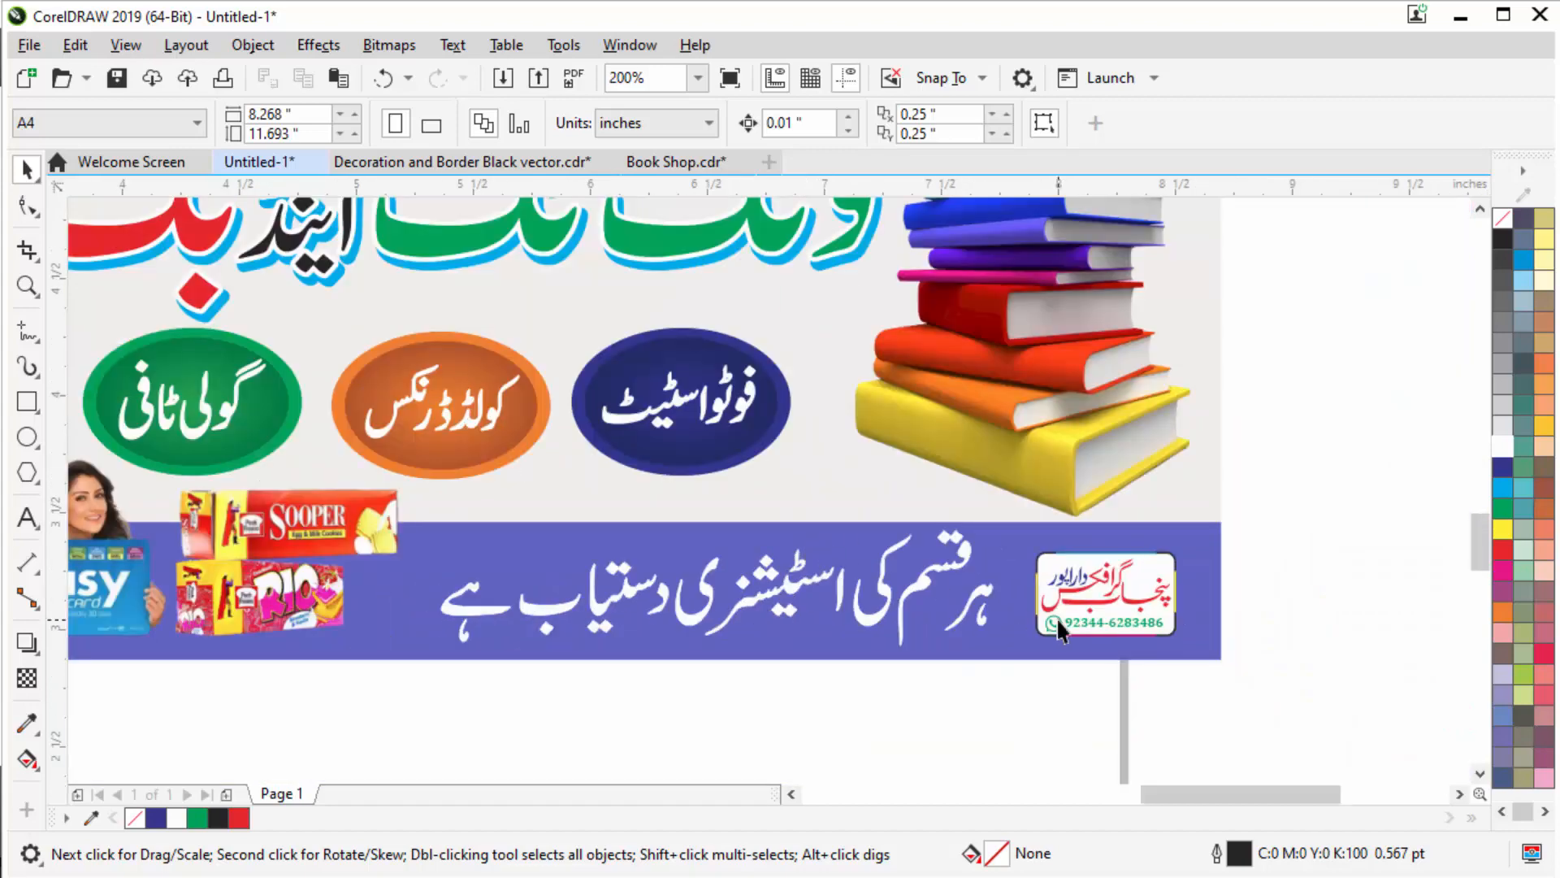
{"action": "scroll", "coordinate": [1060, 632], "scroll_direction": "down", "scroll_amount": 1}
{"action": "scroll", "coordinate": [897, 538], "scroll_direction": "up", "scroll_amount": 1}
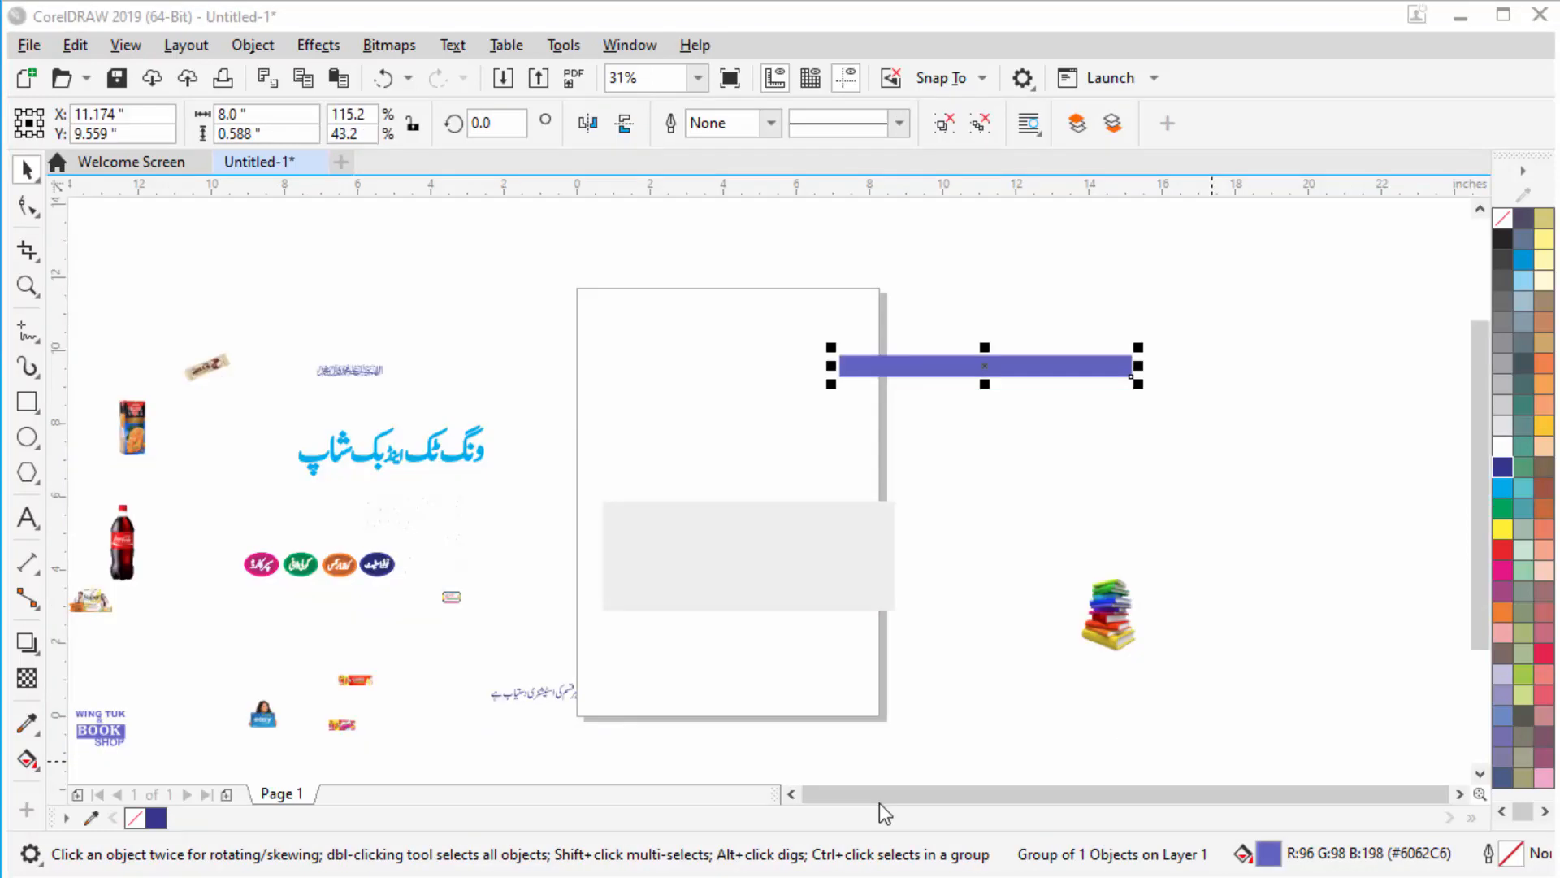
Move the purple strip onto the light grey 8 x 3 background so it lines up with the background's lower edge.
{"action": "left_click", "coordinate": [825, 577]}
{"action": "scroll", "coordinate": [826, 578], "scroll_direction": "up", "scroll_amount": 1}
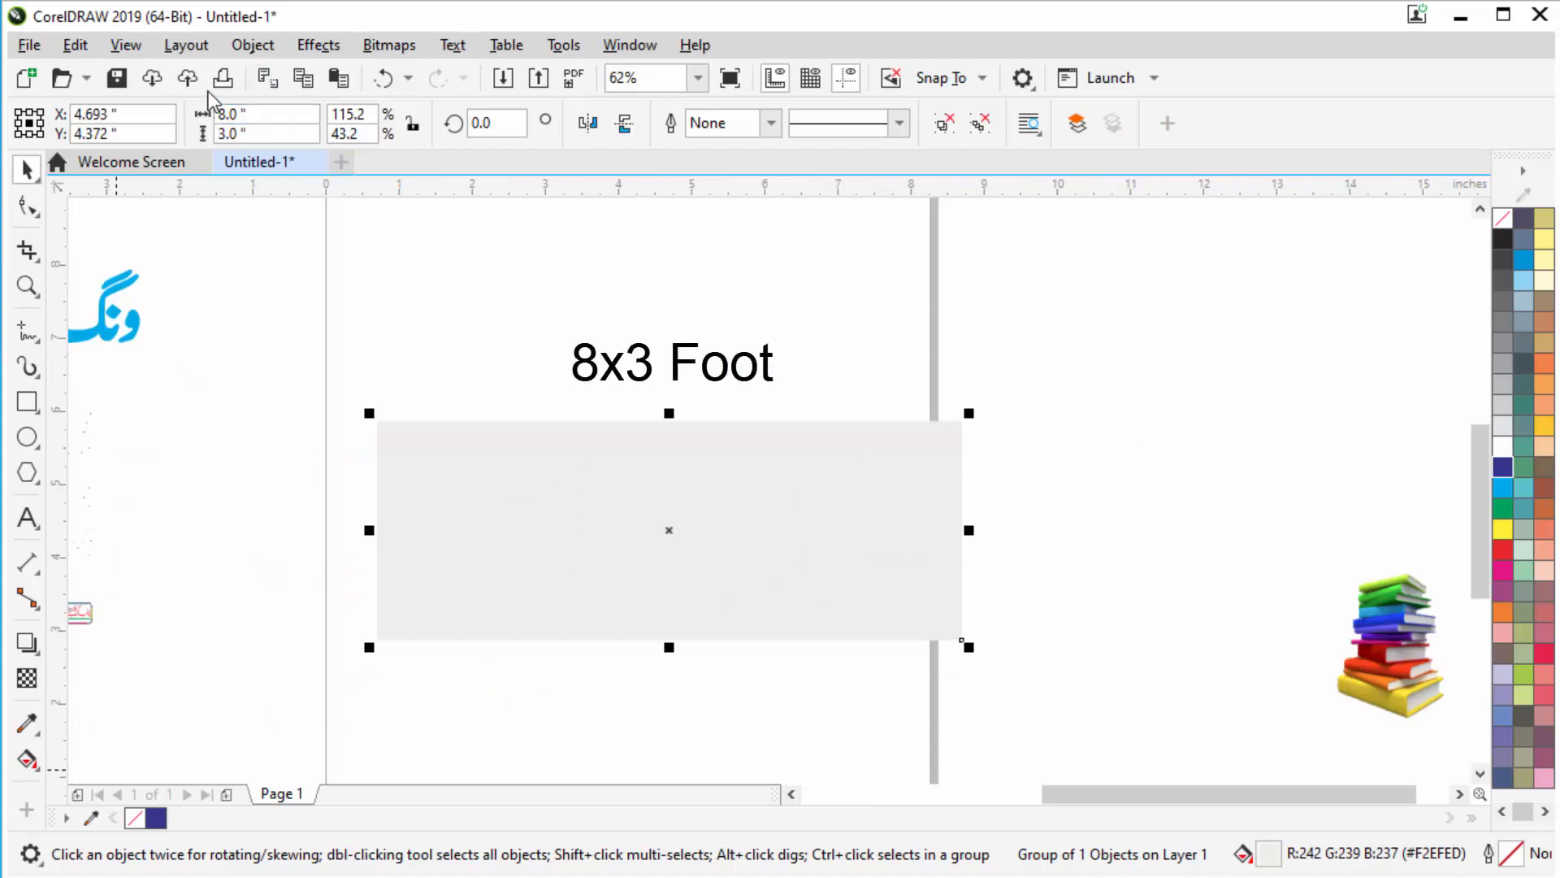
{"action": "scroll", "coordinate": [756, 550], "scroll_direction": "down", "scroll_amount": 1}
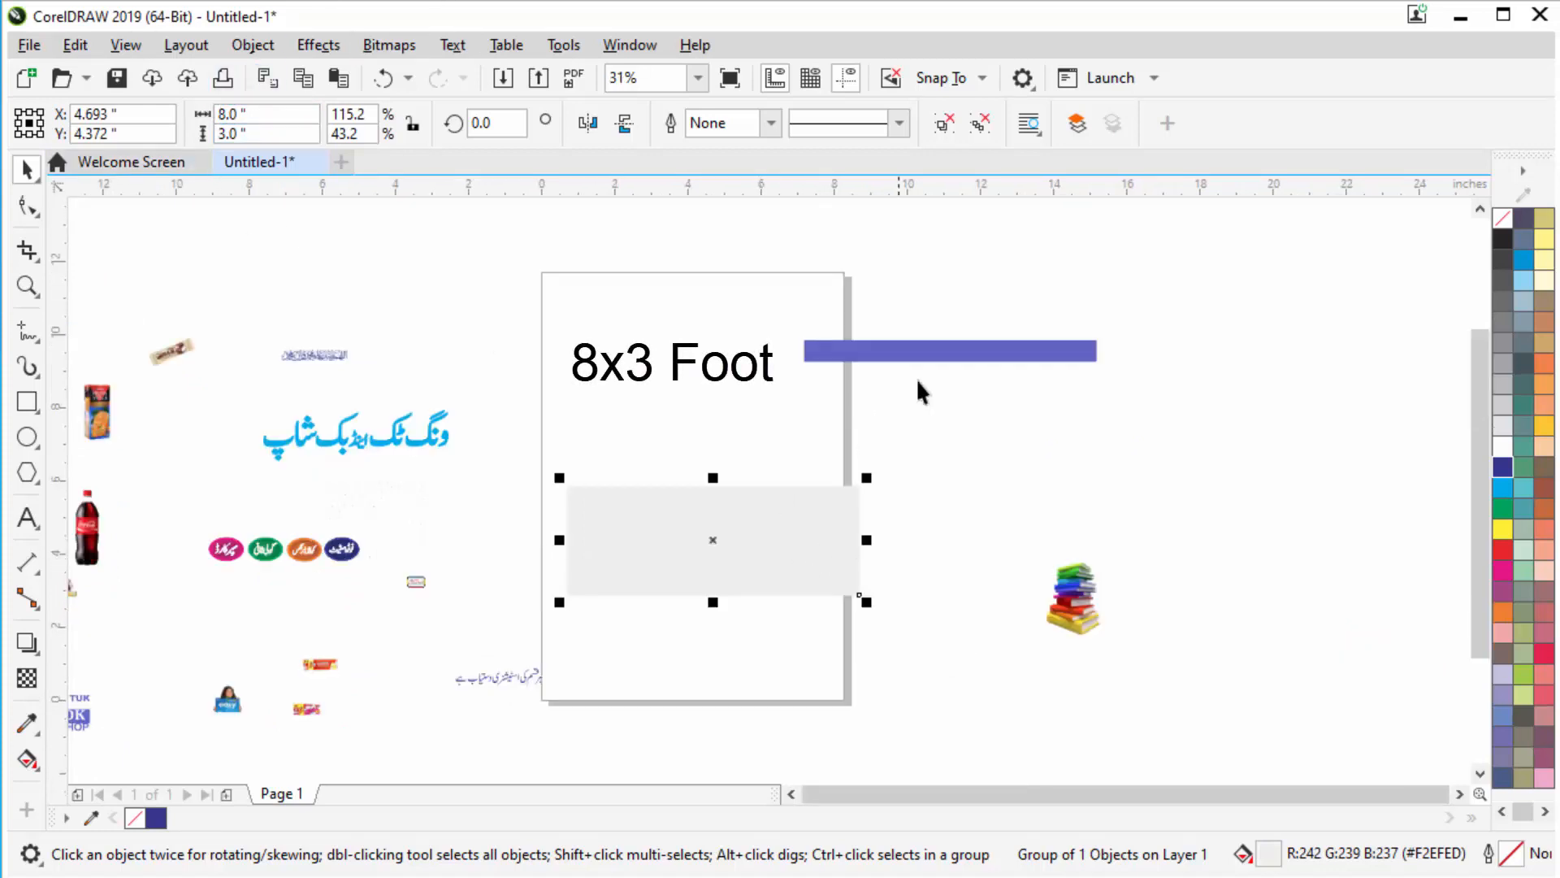
{"action": "left_click", "coordinate": [923, 356]}
{"action": "left_click_drag", "start_coordinate": [805, 360], "coordinate": [585, 600]}
{"action": "scroll", "coordinate": [585, 597], "scroll_direction": "up", "scroll_amount": 2}
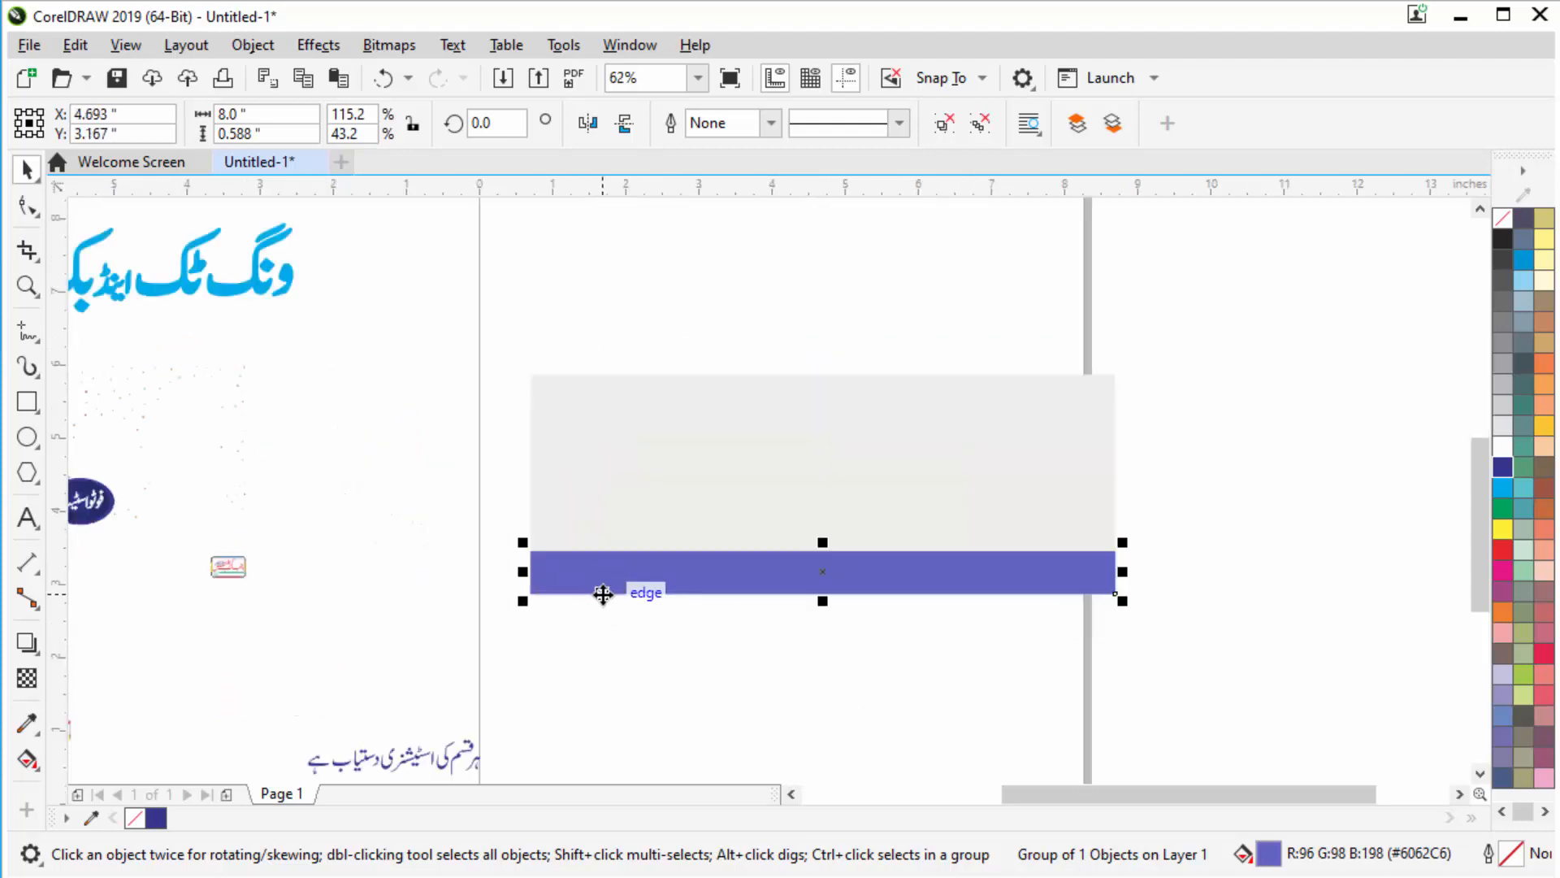
{"action": "scroll", "coordinate": [598, 586], "scroll_direction": "down", "scroll_amount": 1}
{"action": "scroll", "coordinate": [715, 587], "scroll_direction": "up", "scroll_amount": 1}
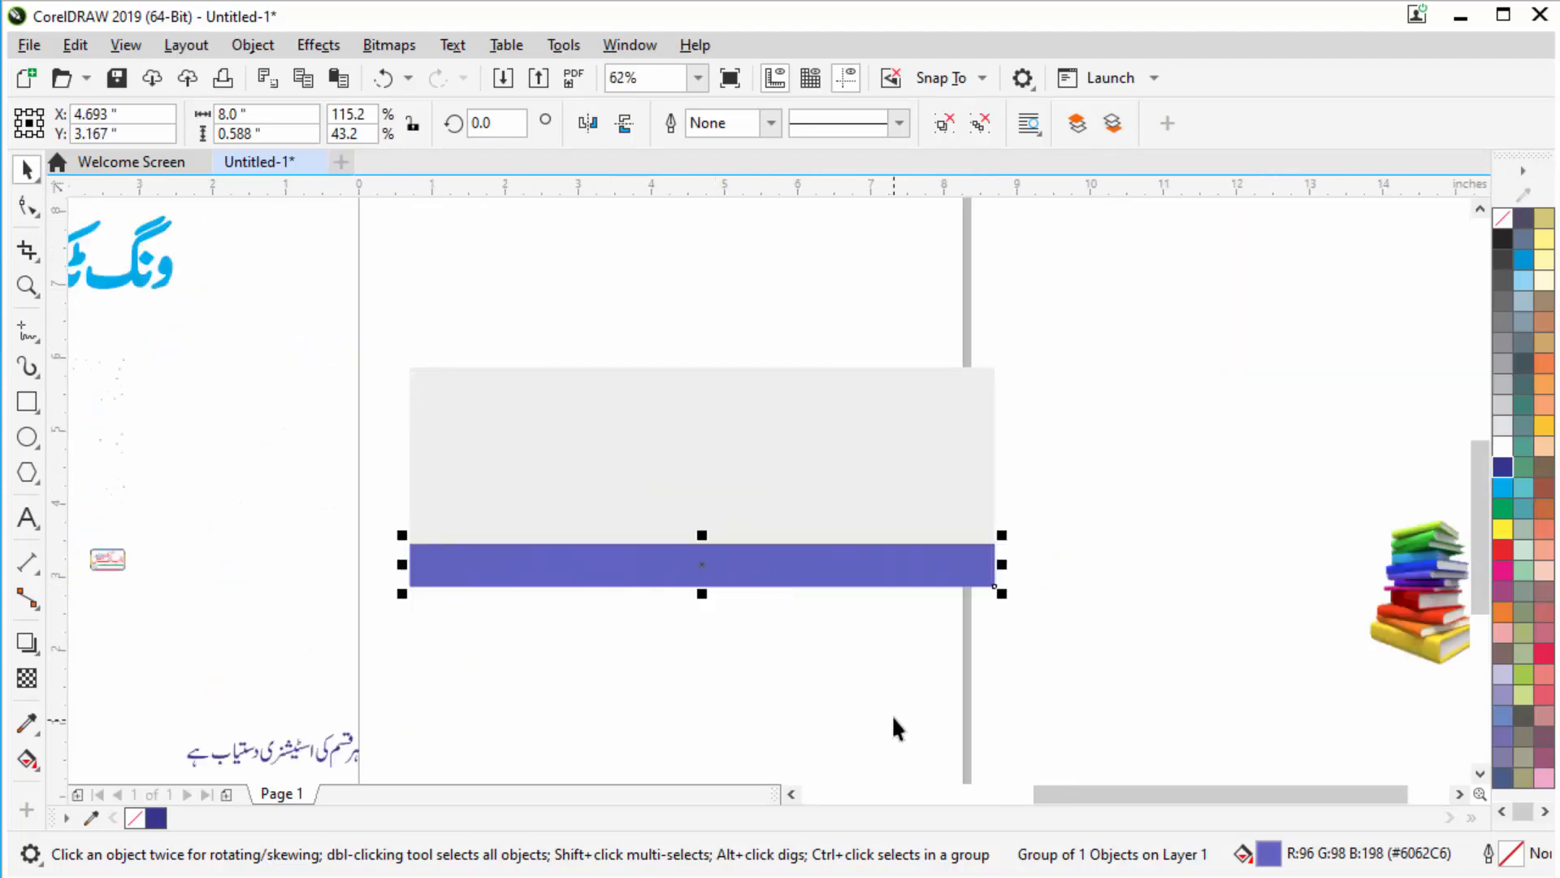
{"action": "left_click", "coordinate": [891, 708]}
Move the stack of books onto the right end of the banner, just above the purple strip.
{"action": "scroll", "coordinate": [915, 512], "scroll_direction": "down", "scroll_amount": 1}
{"action": "left_click", "coordinate": [1177, 548]}
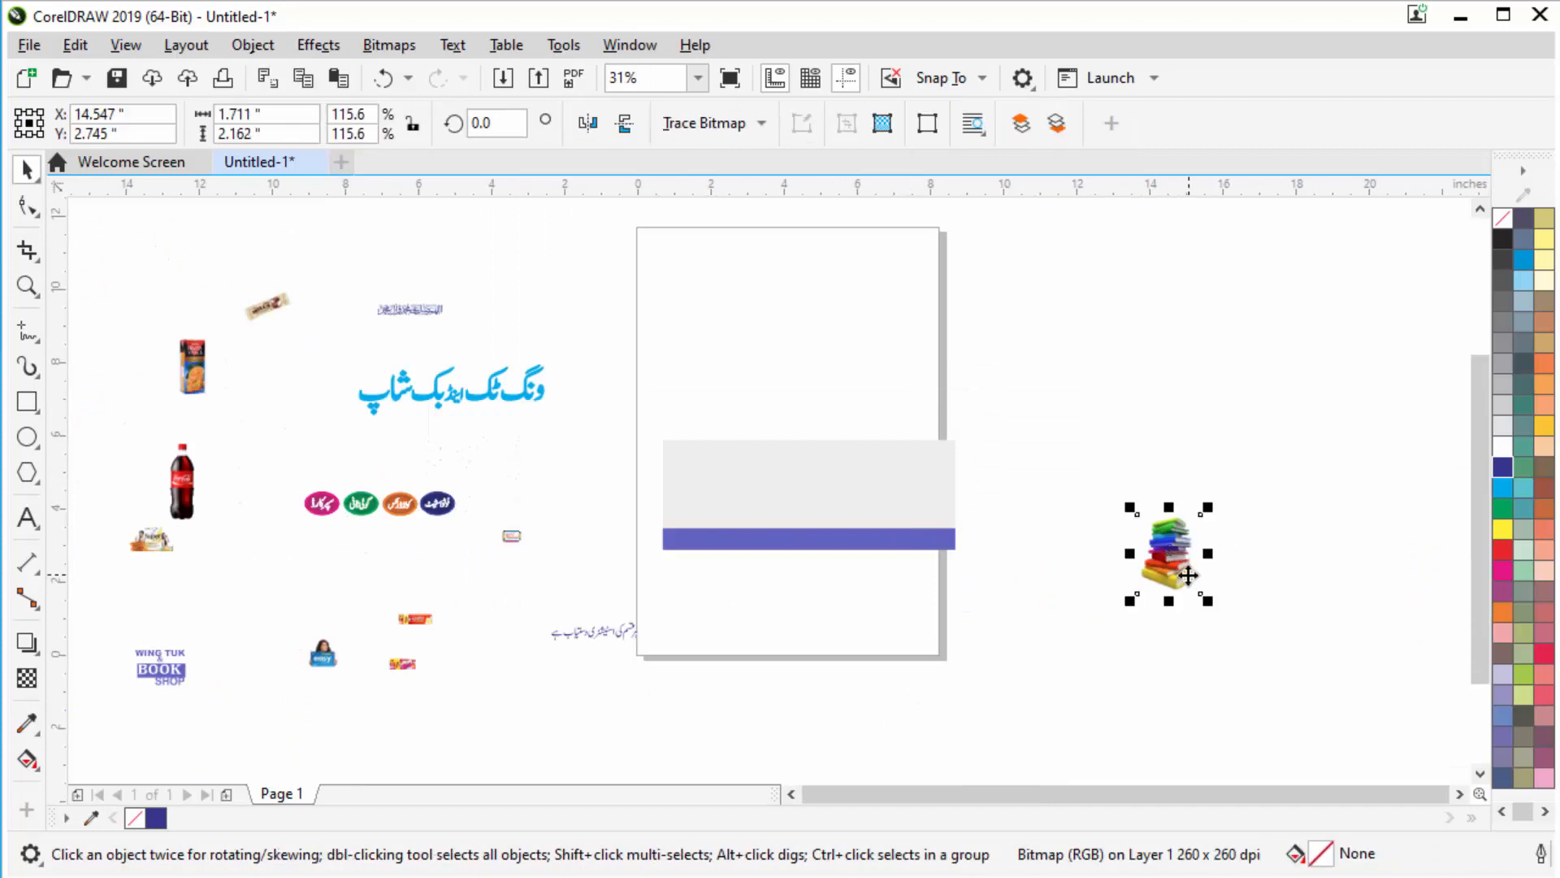
{"action": "left_click_drag", "start_coordinate": [1177, 548], "coordinate": [674, 497]}
{"action": "scroll", "coordinate": [1019, 517], "scroll_direction": "up", "scroll_amount": 1}
{"action": "scroll", "coordinate": [1019, 517], "scroll_direction": "up", "scroll_amount": 1}
{"action": "scroll", "coordinate": [1051, 520], "scroll_direction": "down", "scroll_amount": 1}
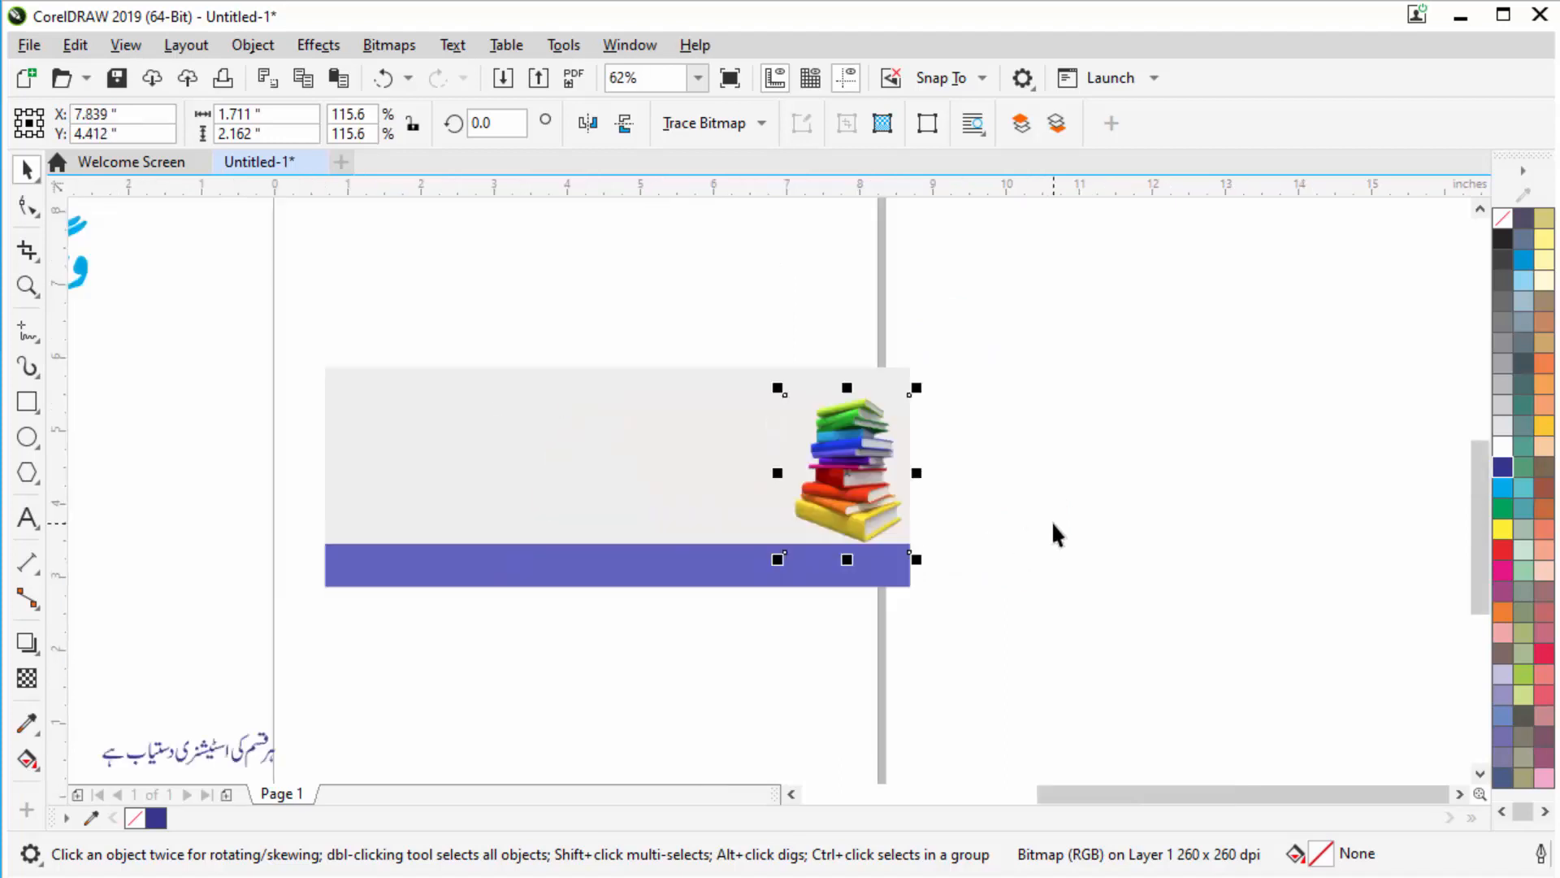
{"action": "left_click", "coordinate": [1052, 567]}
Move the three-part blue Urdu shop title onto the banner's grey area, beside the stack of books.
{"action": "scroll", "coordinate": [1052, 569], "scroll_direction": "down", "scroll_amount": 1}
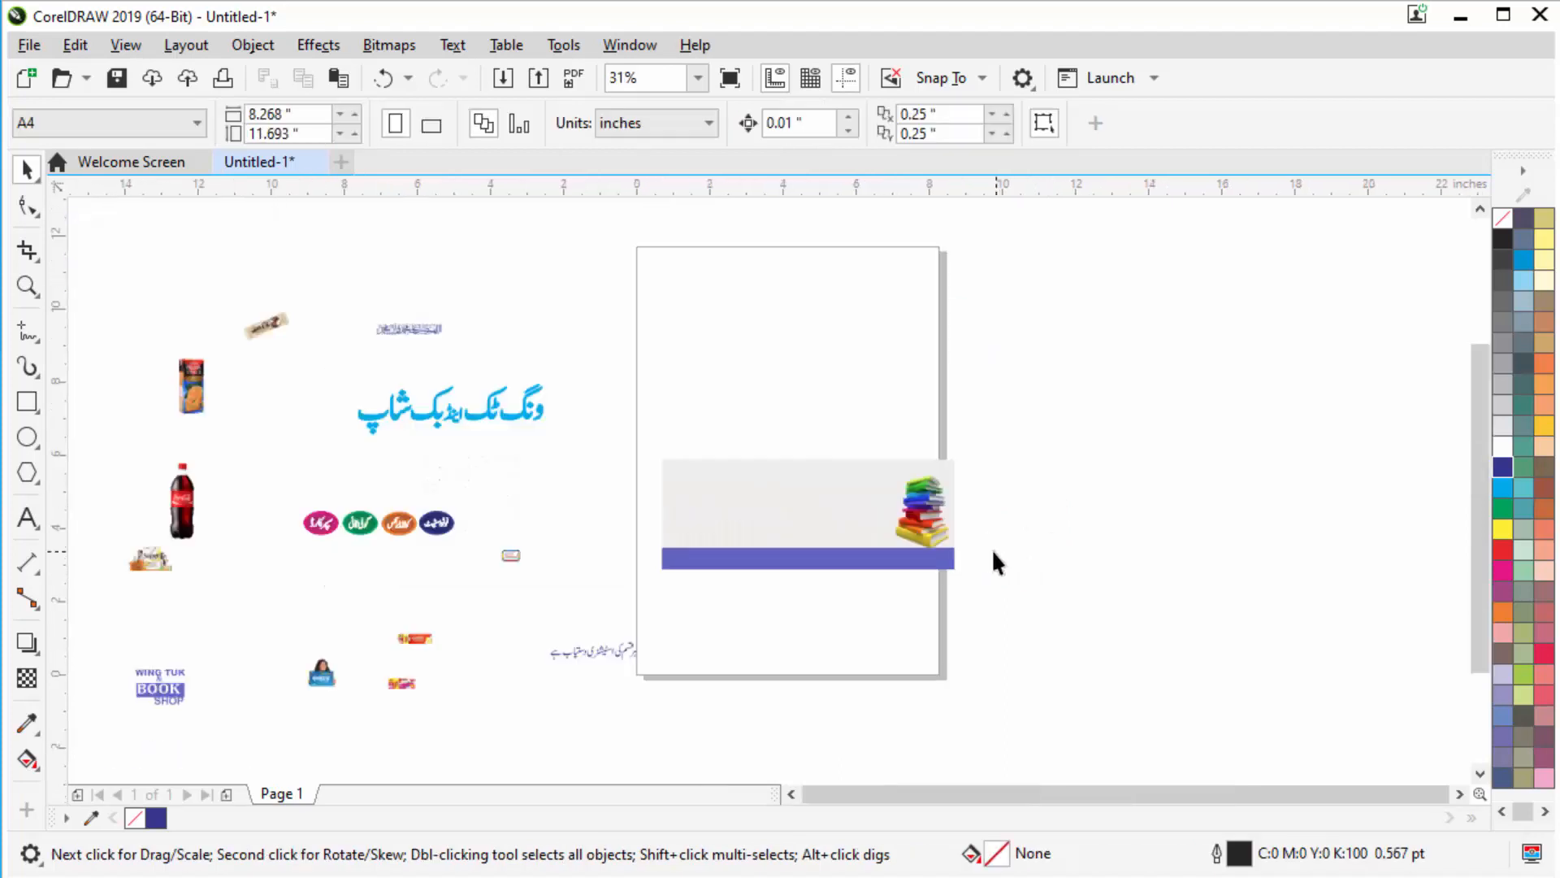
{"action": "left_click", "coordinate": [501, 407]}
{"action": "left_click_drag", "start_coordinate": [553, 440], "coordinate": [552, 440]}
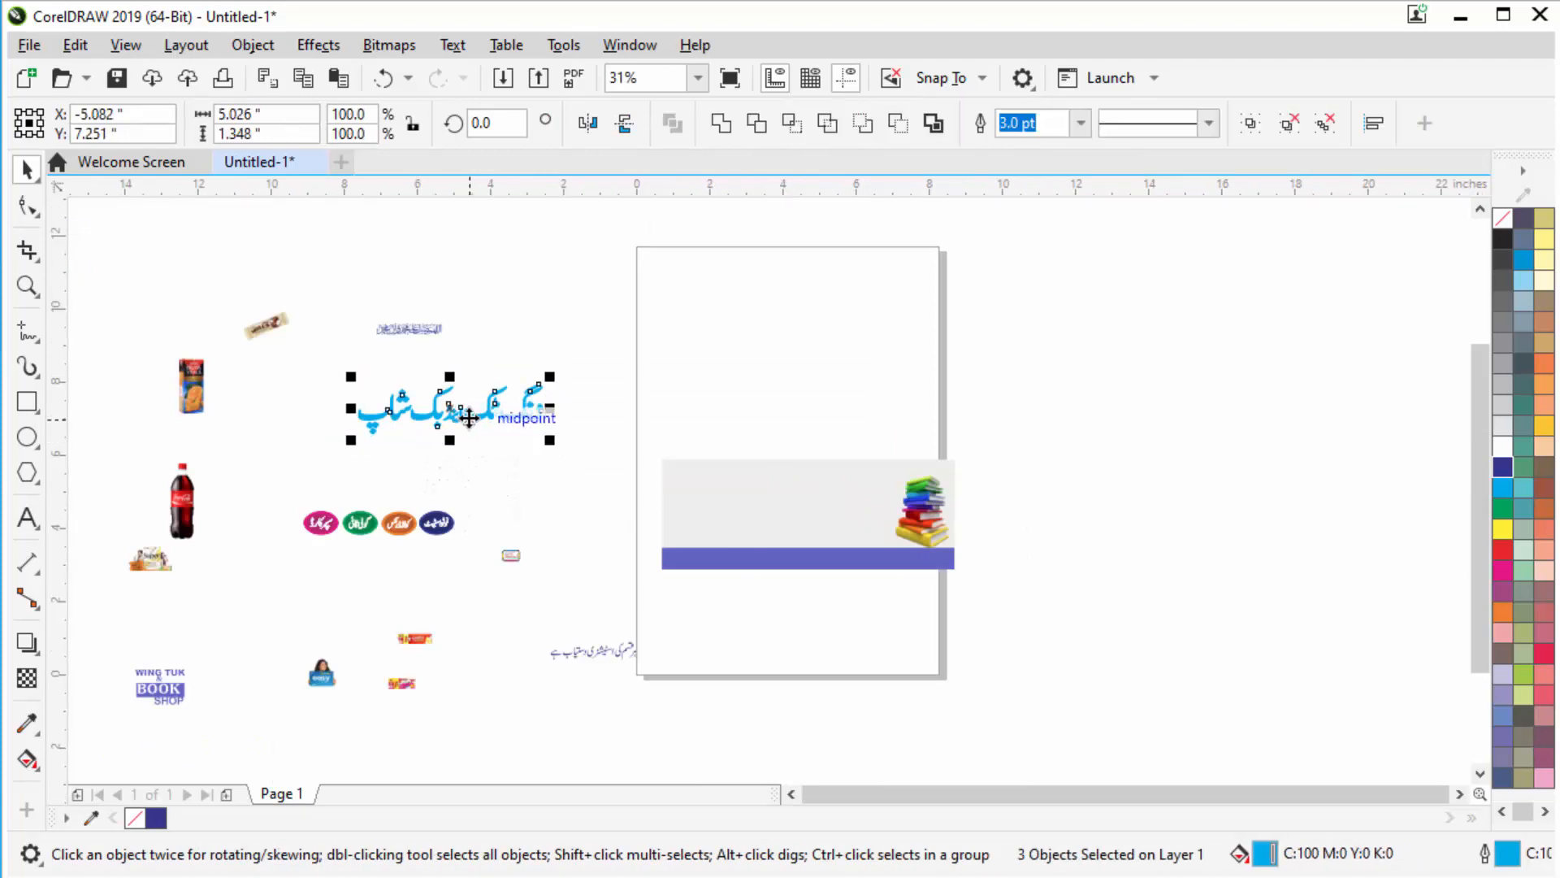
{"action": "left_click_drag", "start_coordinate": [468, 419], "coordinate": [822, 497]}
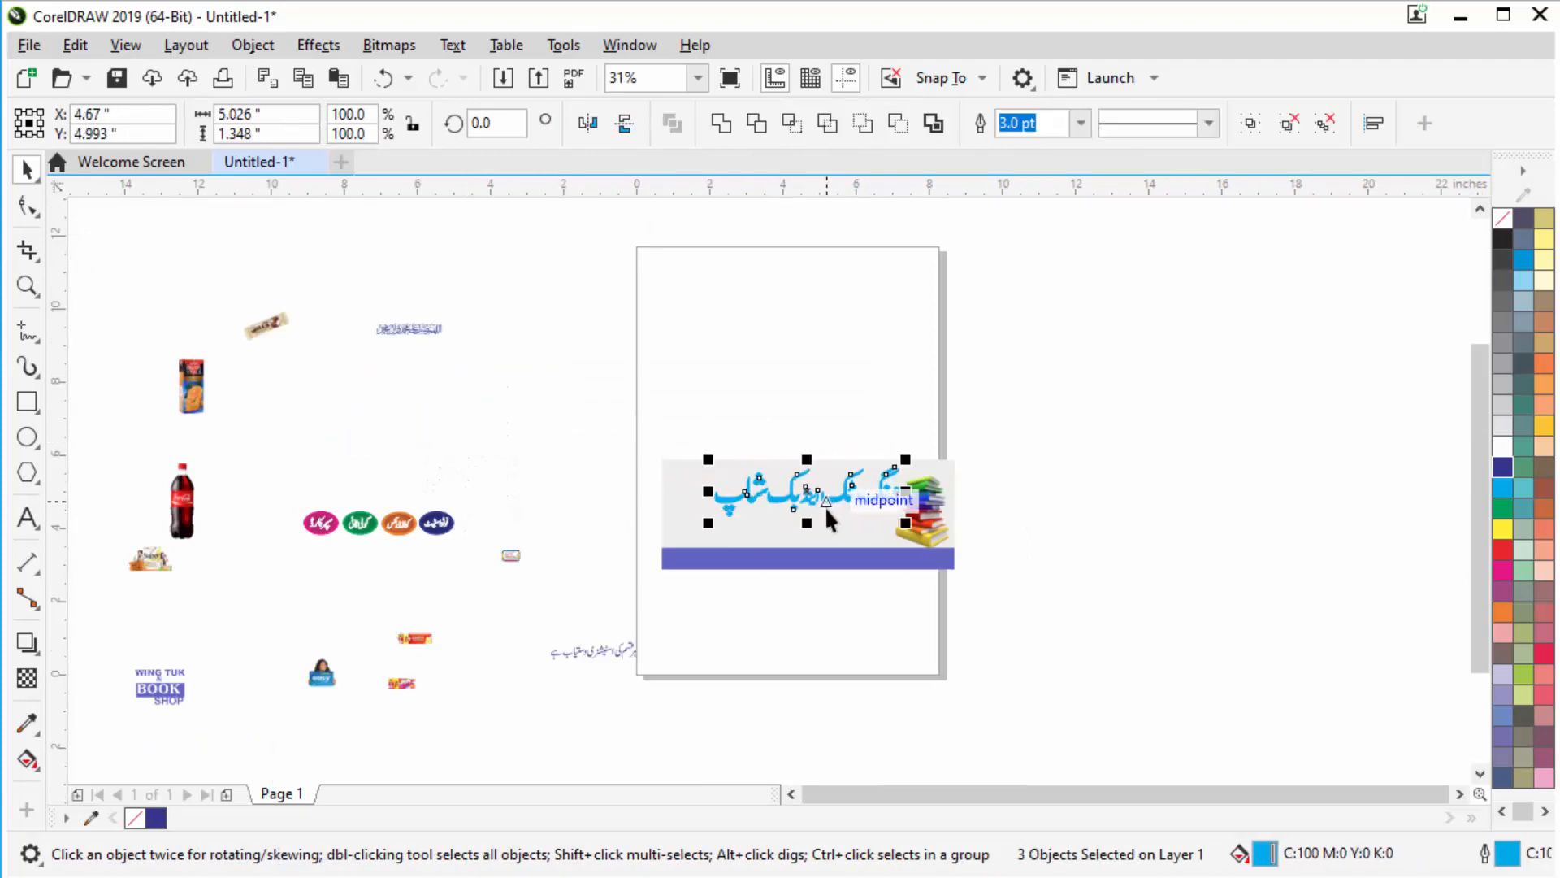
{"action": "scroll", "coordinate": [856, 494], "scroll_direction": "up", "scroll_amount": 1}
{"action": "scroll", "coordinate": [829, 504], "scroll_direction": "up", "scroll_amount": 2}
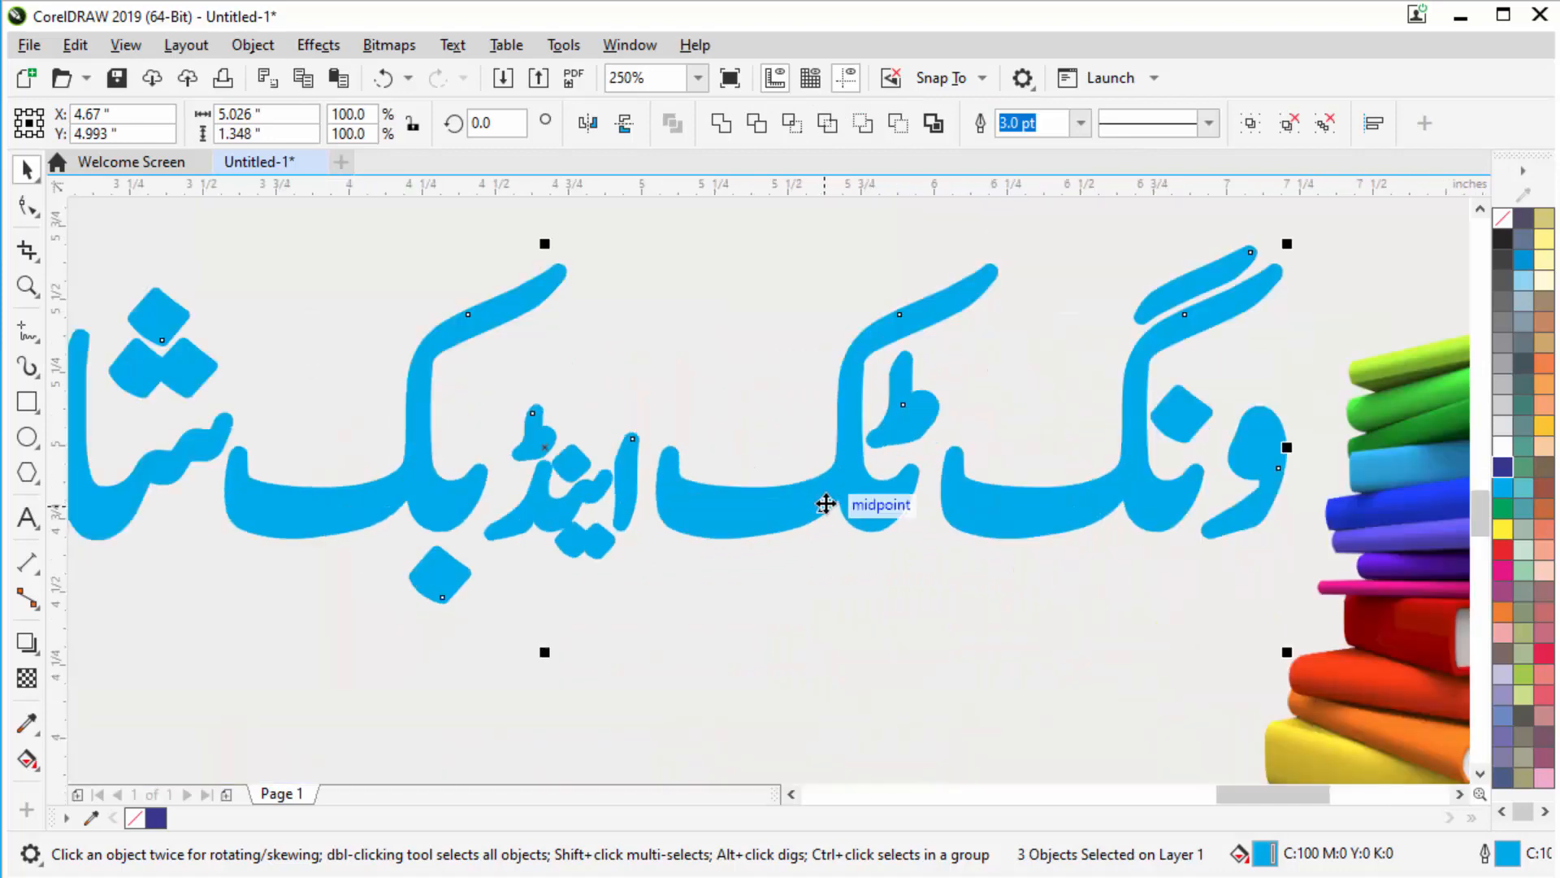
{"action": "scroll", "coordinate": [826, 504], "scroll_direction": "down", "scroll_amount": 1}
{"action": "mouse_move", "coordinate": [826, 505]}
{"action": "left_mouse_down"}
{"action": "mouse_move", "coordinate": [845, 530]}
{"action": "mouse_move", "coordinate": [828, 524]}
{"action": "left_mouse_up"}
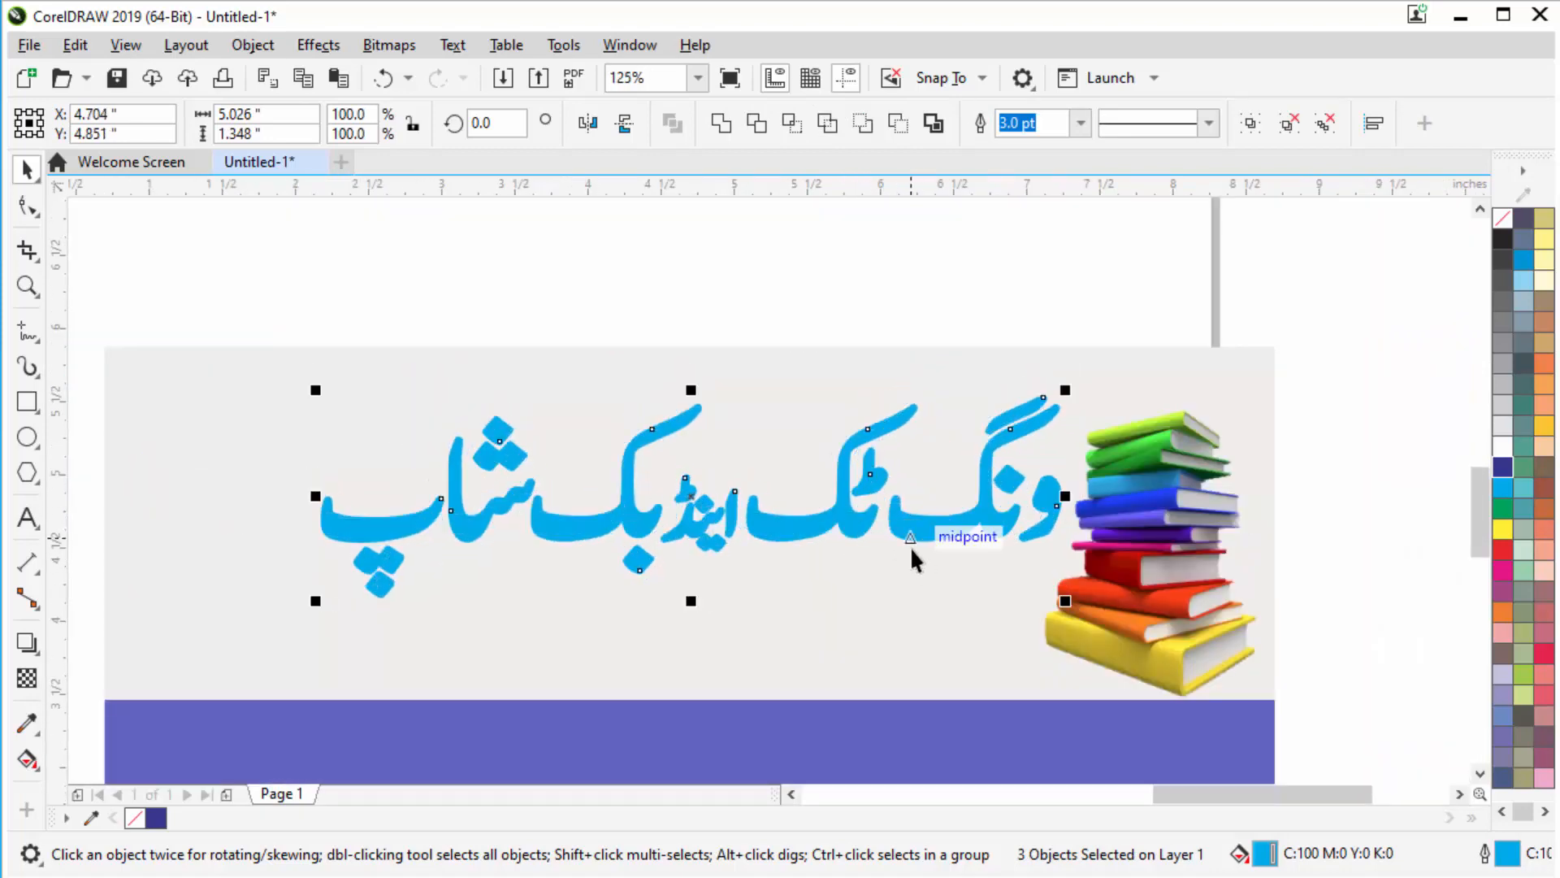
{"action": "scroll", "coordinate": [910, 546], "scroll_direction": "down", "scroll_amount": 1}
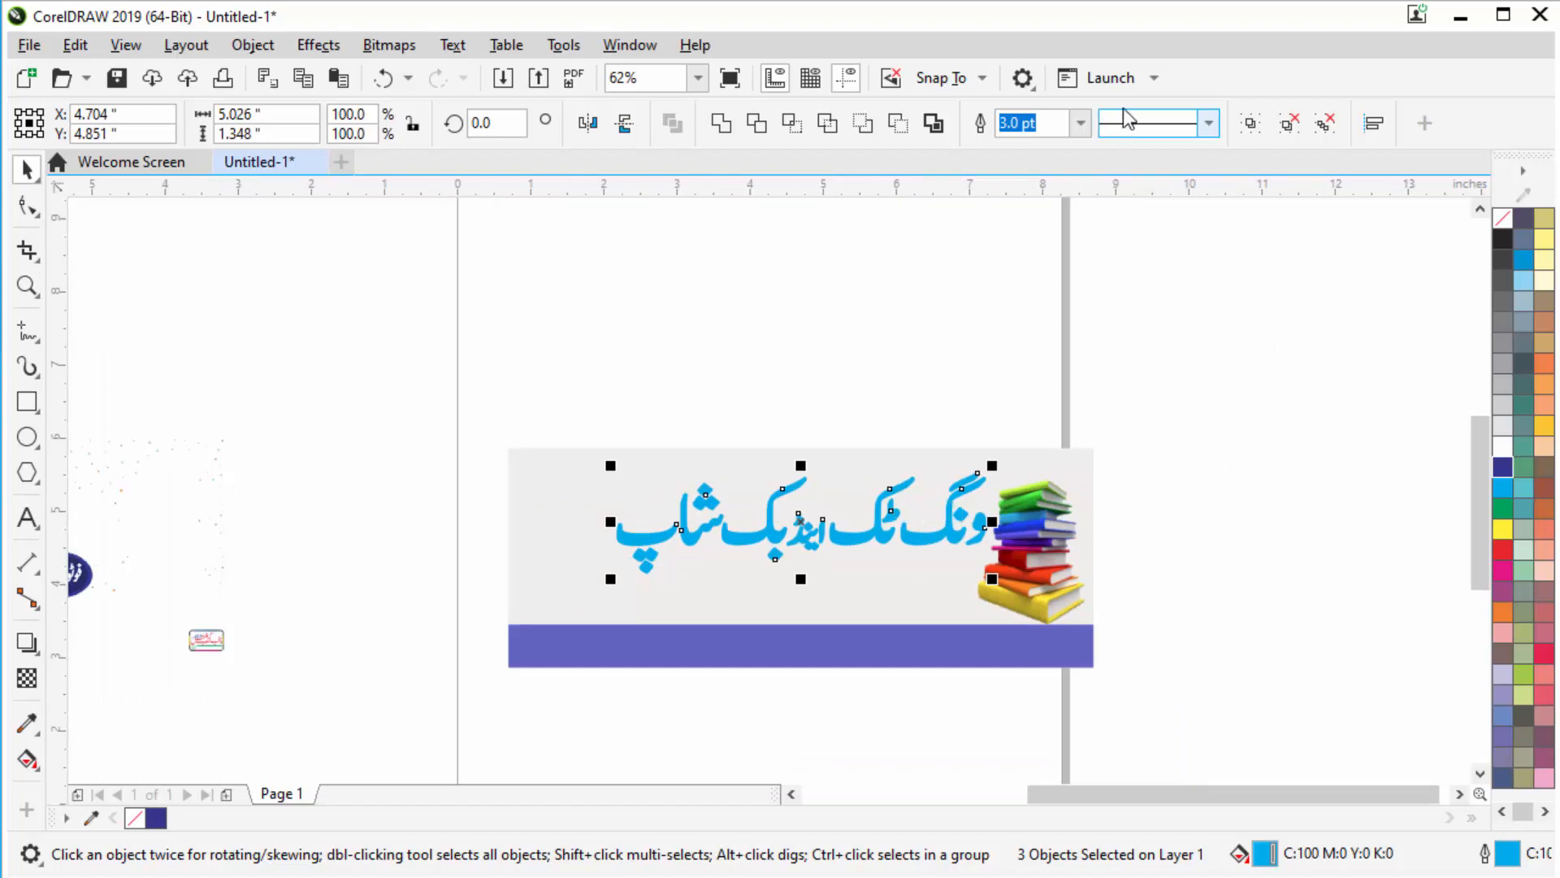
Set the outline width of the blue Urdu title to 4.0 pt.
{"action": "left_click", "coordinate": [1081, 123]}
{"action": "left_click", "coordinate": [1034, 294]}
{"action": "scroll", "coordinate": [892, 518], "scroll_direction": "up", "scroll_amount": 1}
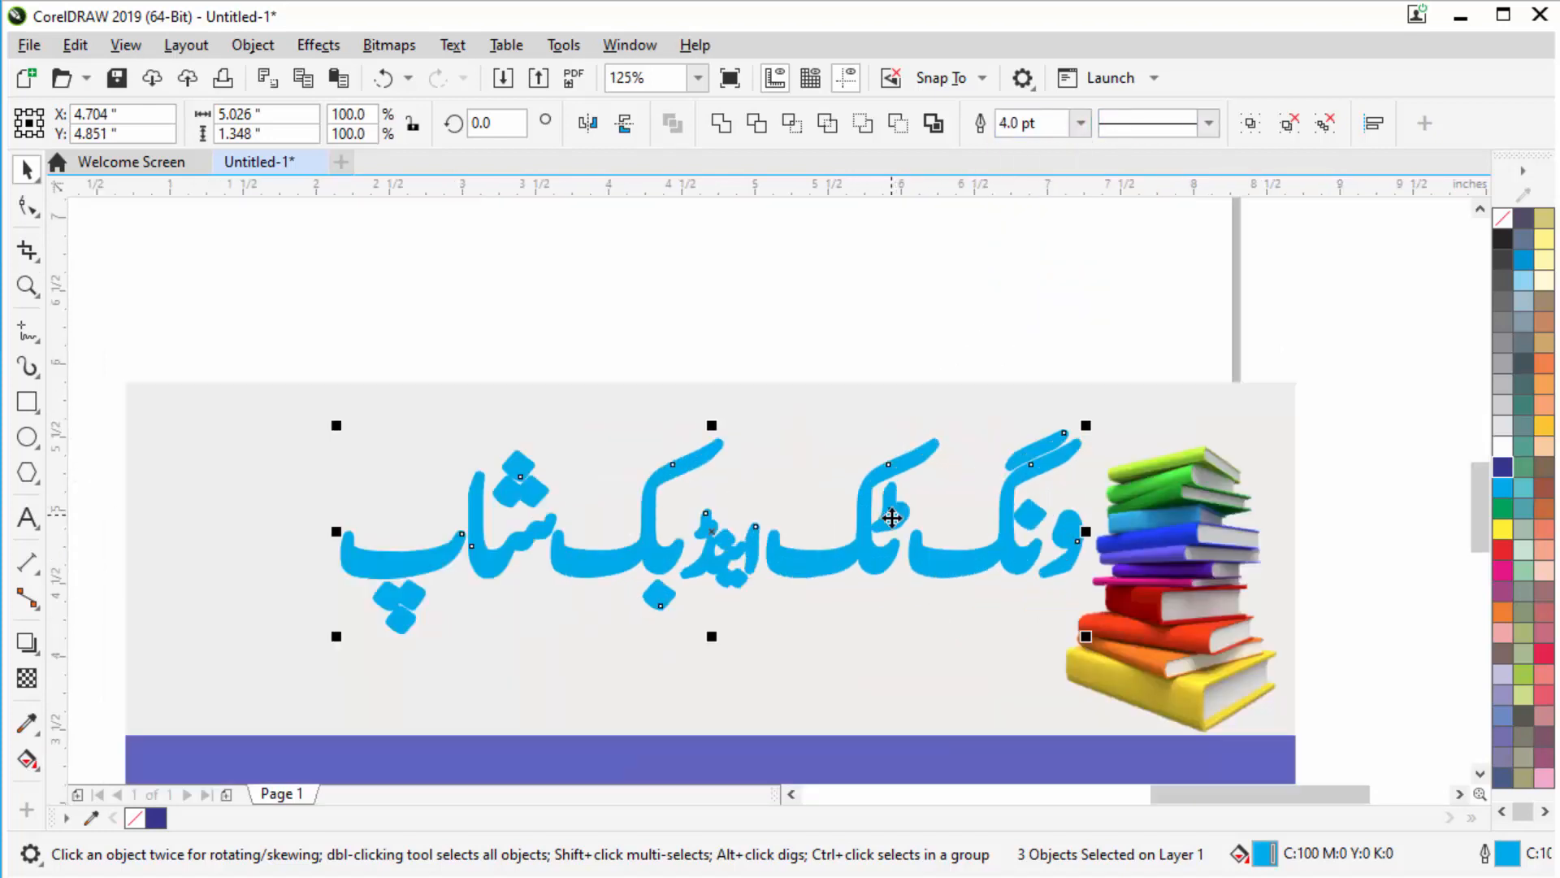
{"action": "scroll", "coordinate": [892, 518], "scroll_direction": "up", "scroll_amount": 1}
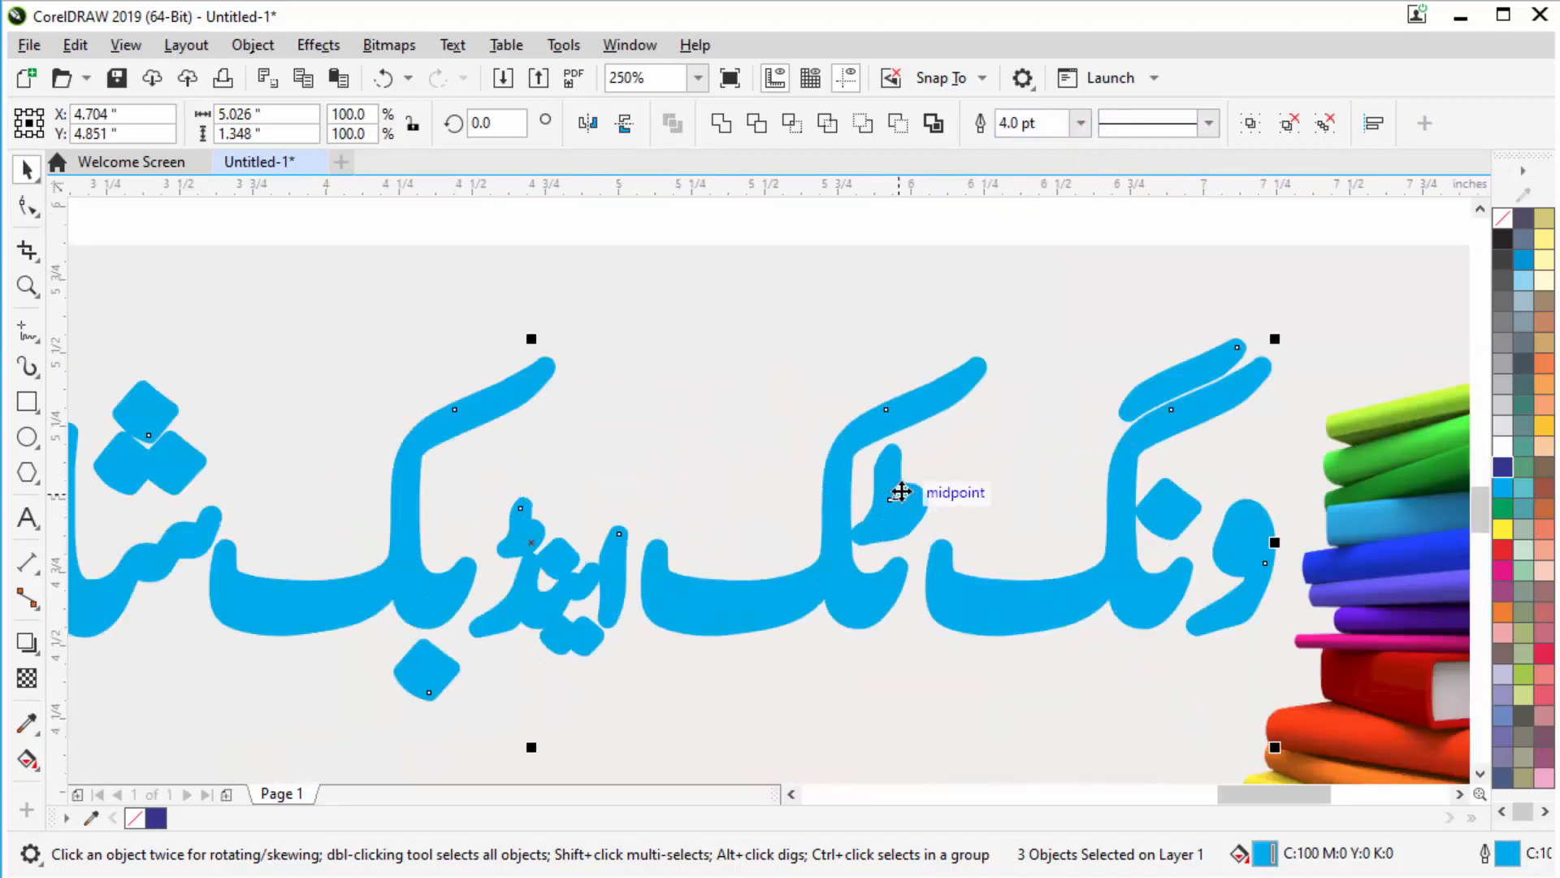
{"action": "scroll", "coordinate": [897, 483], "scroll_direction": "down", "scroll_amount": 1}
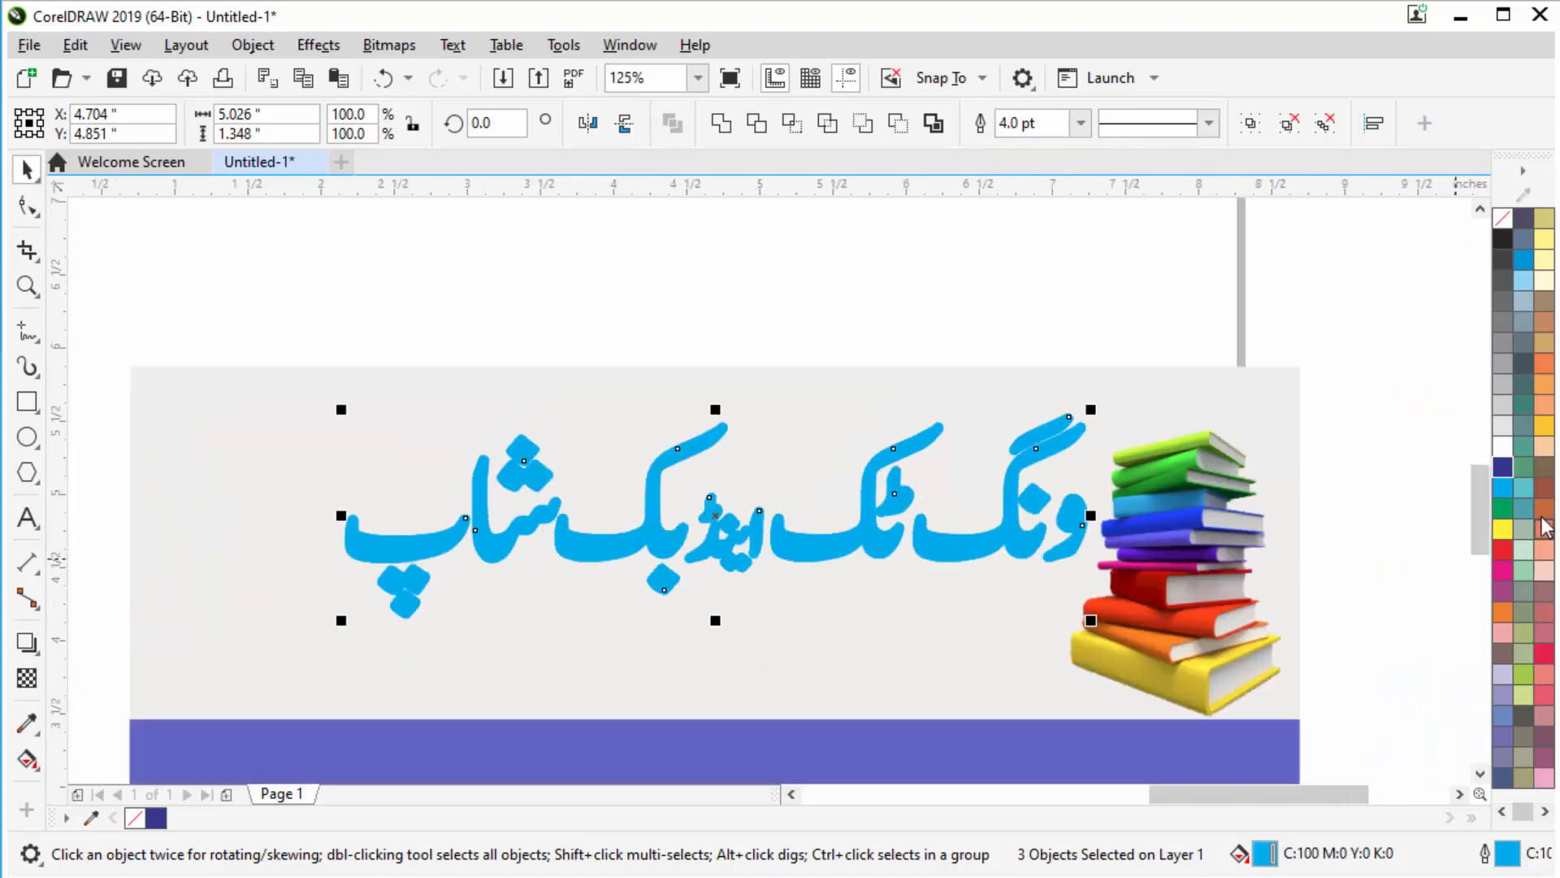
Give a copy of the title, placed directly over the original, a white outline 3.0 pt wide.
{"action": "right_click", "coordinate": [1502, 447]}
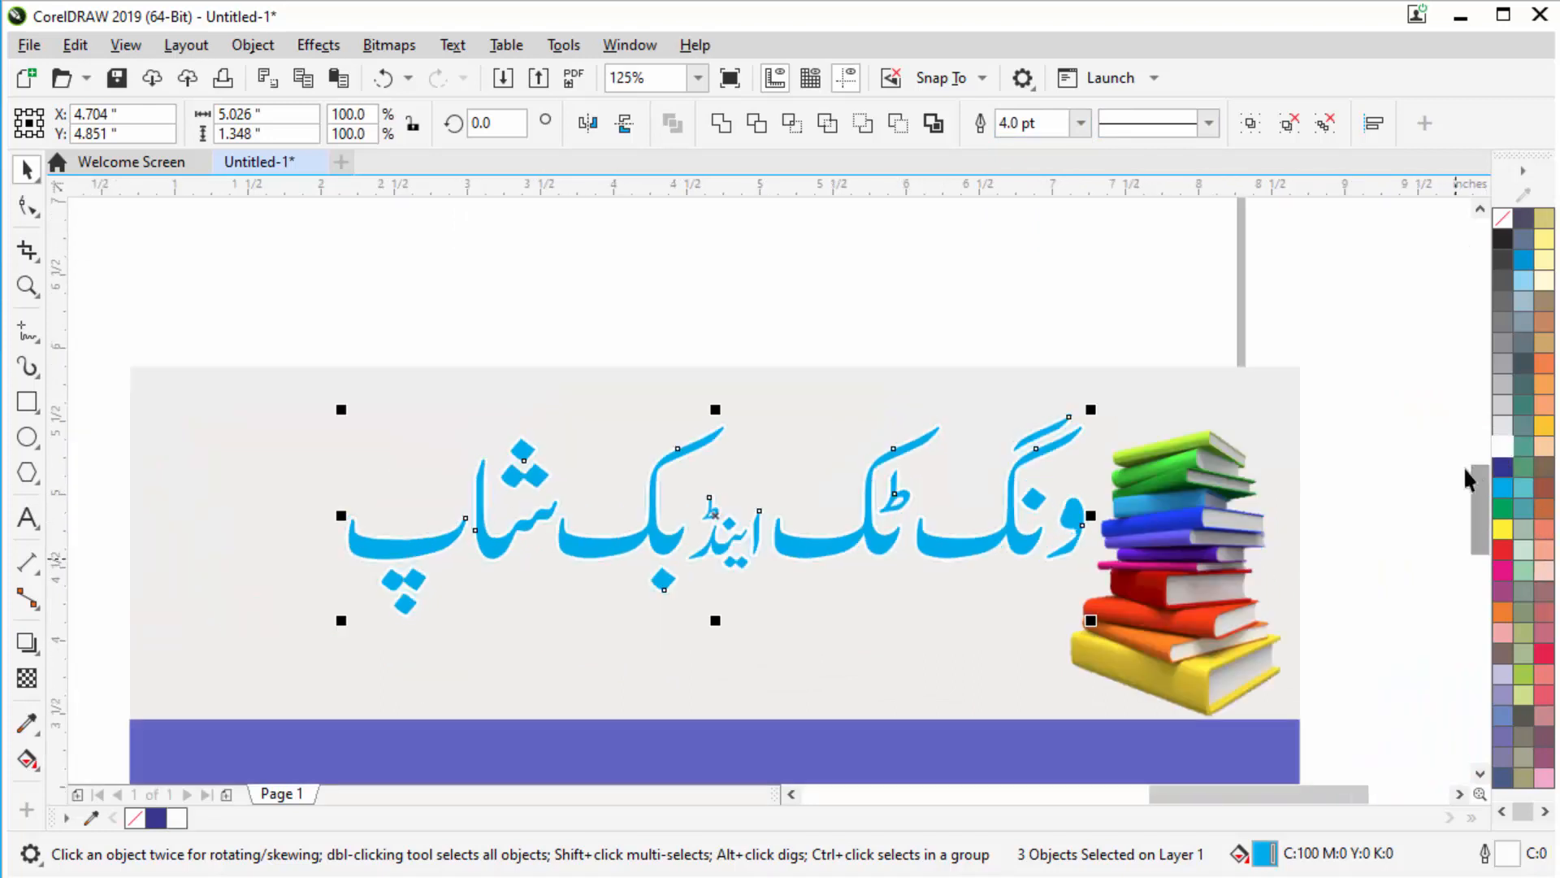
{"action": "left_click", "coordinate": [1082, 124]}
{"action": "left_click", "coordinate": [1030, 275]}
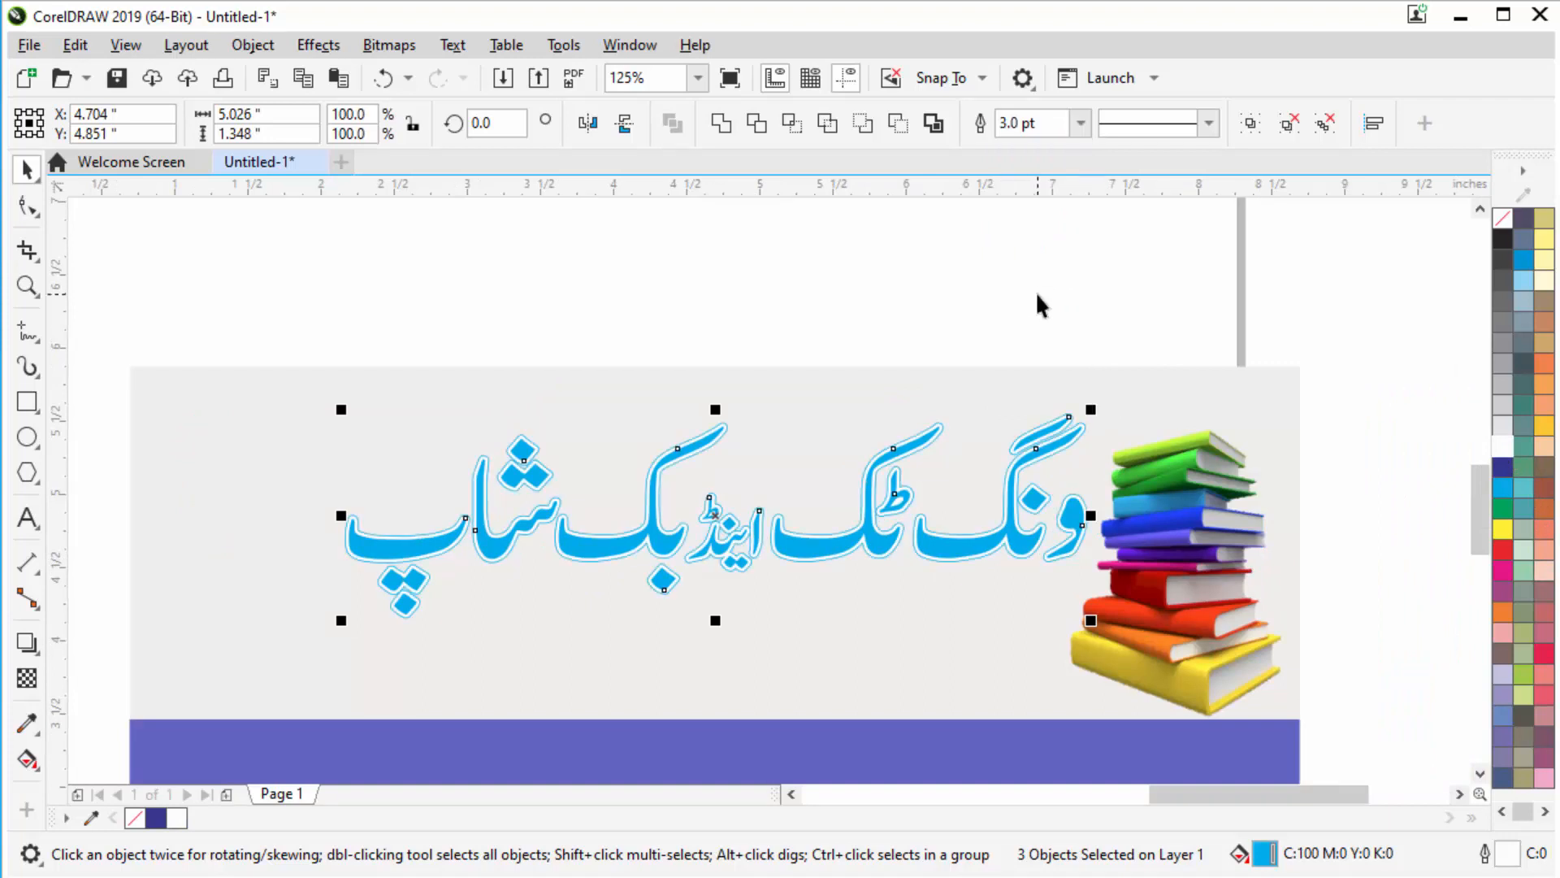
Nudge the white-outlined title copy 0.02 inch up and 0.02 inch left to offset it from the blue title behind.
{"action": "key", "text": "Up"}
{"action": "key", "text": "Left"}
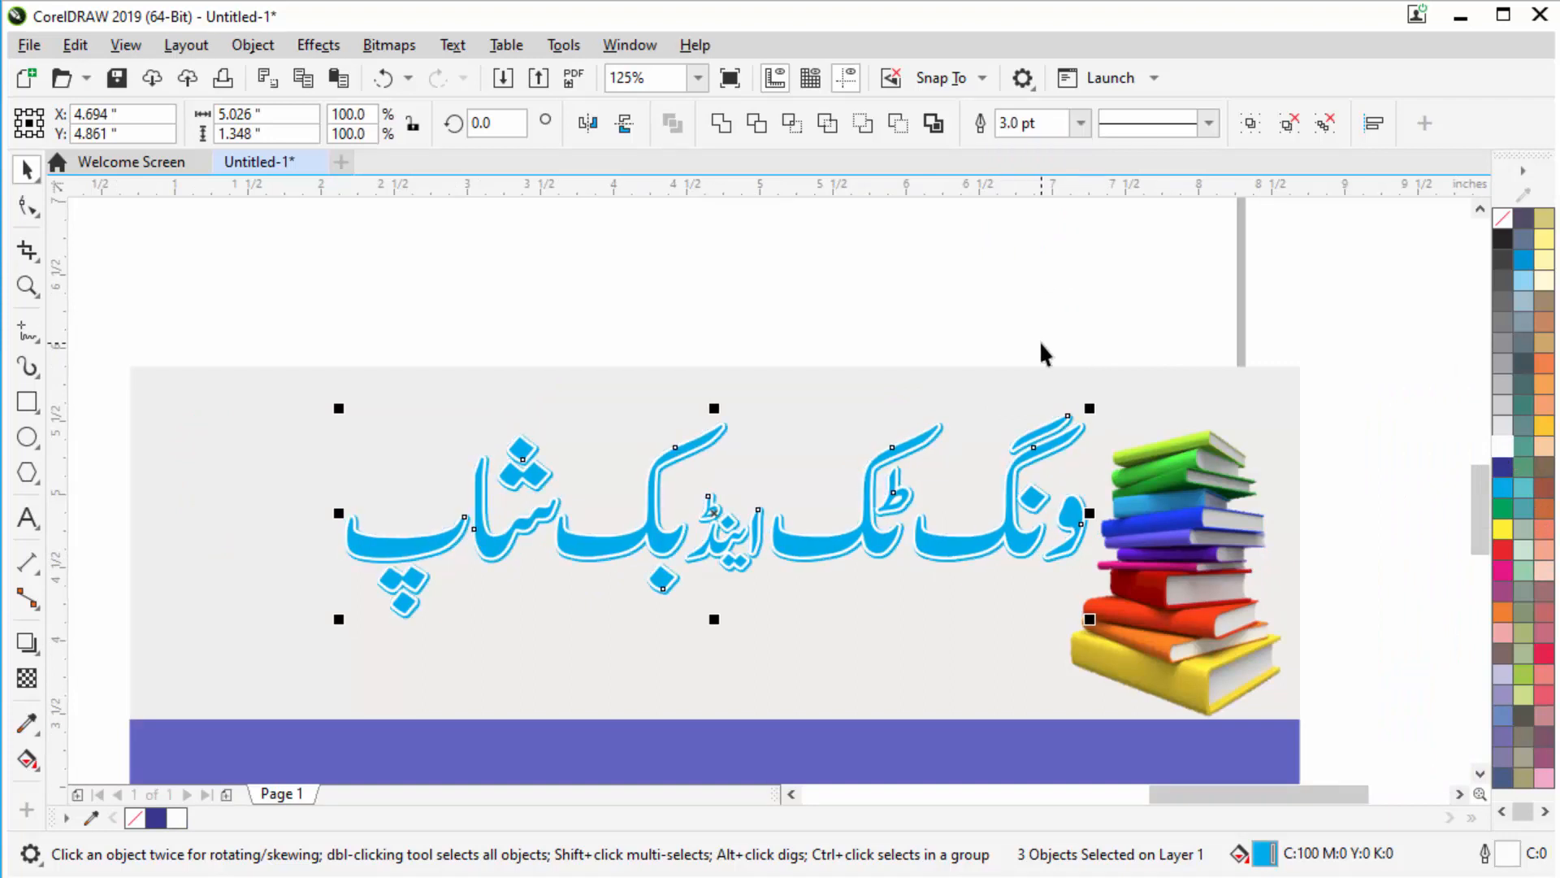
{"action": "key", "text": "Up"}
{"action": "key", "text": "Left"}
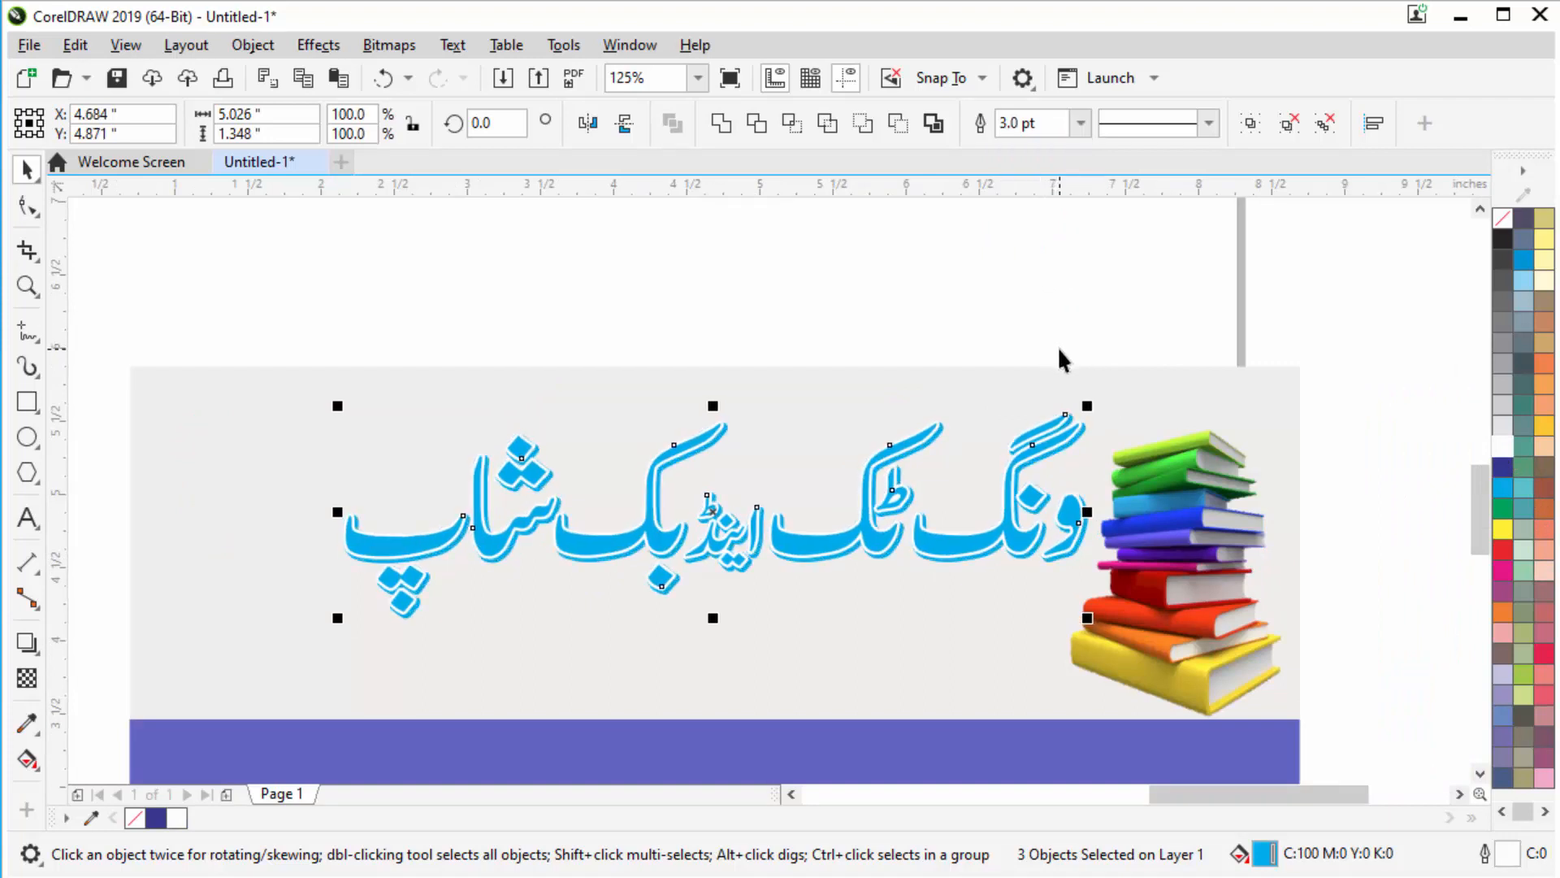
{"action": "key", "text": "Escape"}
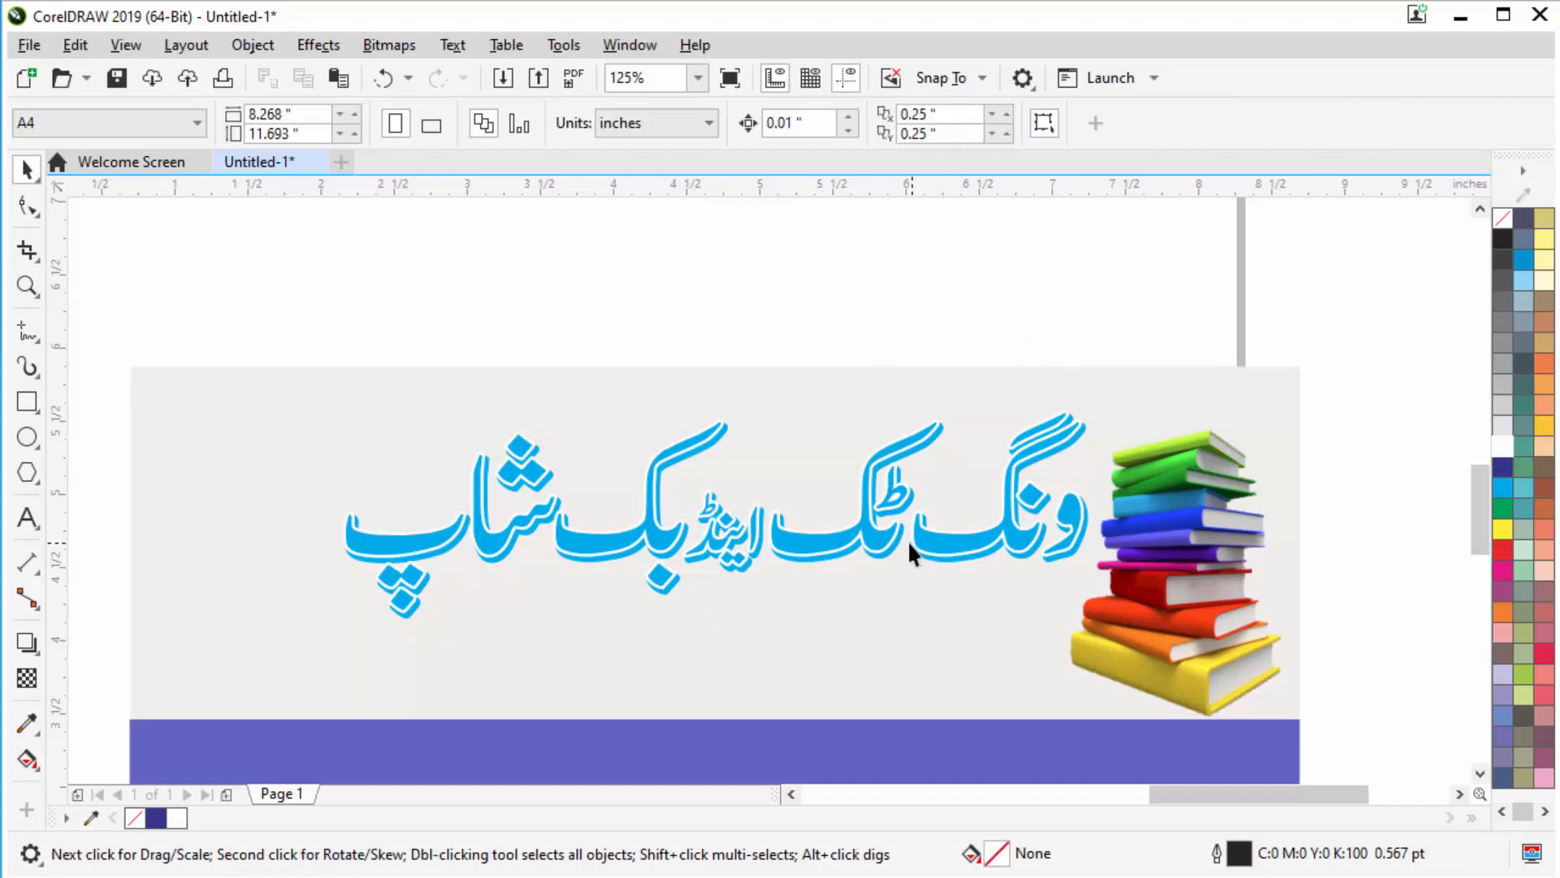
Fill the title words "ونگ ٹک" on the white-outlined copy with green.
{"action": "scroll", "coordinate": [871, 529], "scroll_direction": "up", "scroll_amount": 4}
{"action": "left_click", "coordinate": [881, 537]}
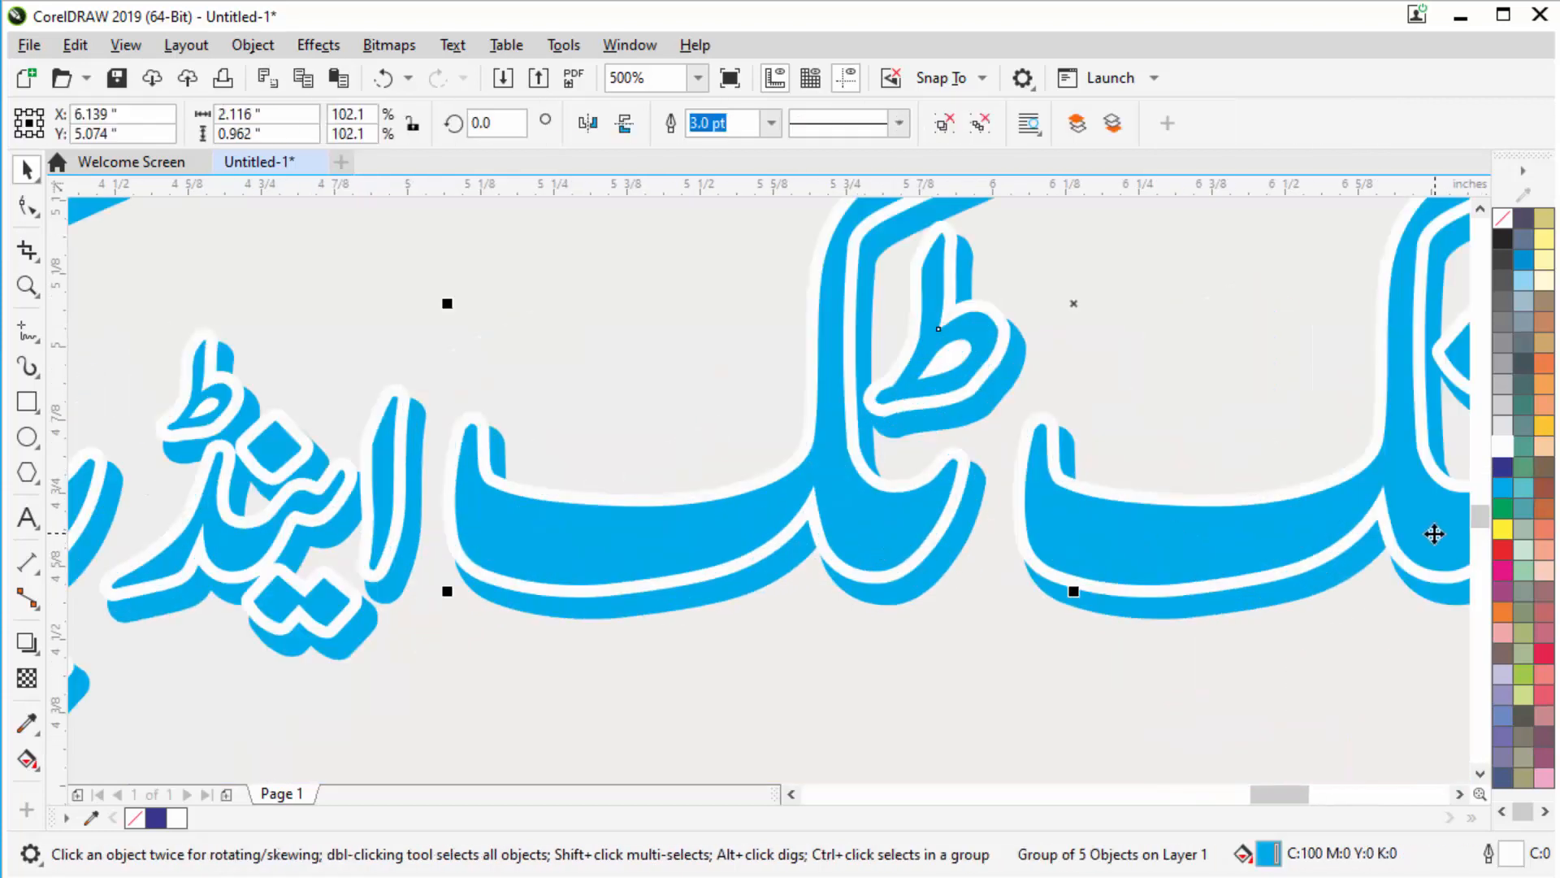
{"action": "left_click", "coordinate": [1504, 509]}
{"action": "scroll", "coordinate": [1008, 520], "scroll_direction": "down", "scroll_amount": 2}
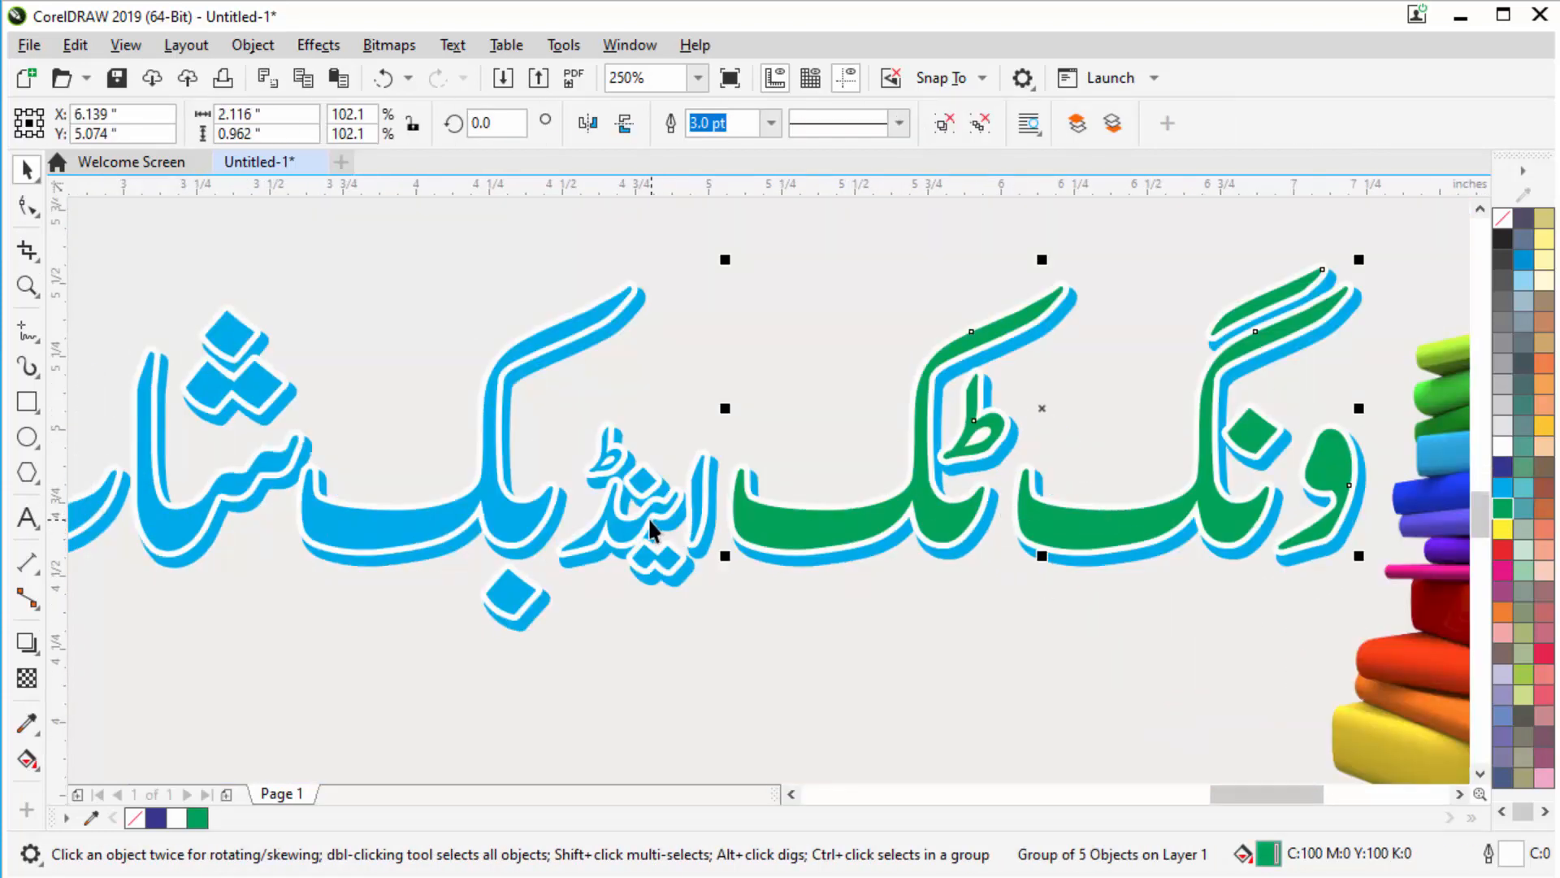
Fill the small title word "اینڈ" with black and the words "بک شاپ" with red.
{"action": "left_click", "coordinate": [609, 522]}
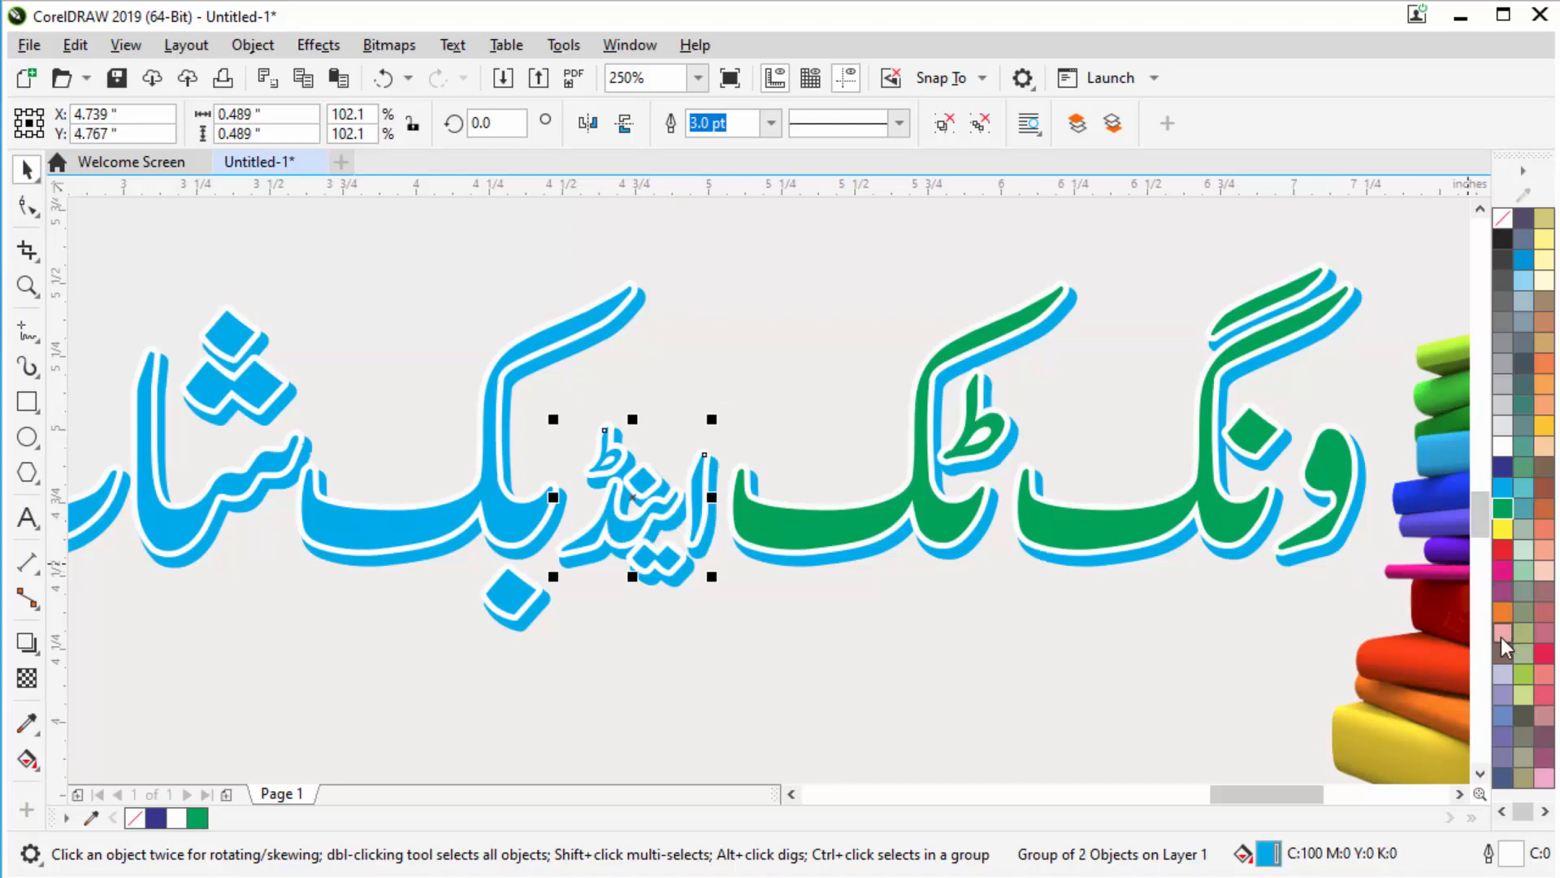
{"action": "left_click", "coordinate": [1503, 238]}
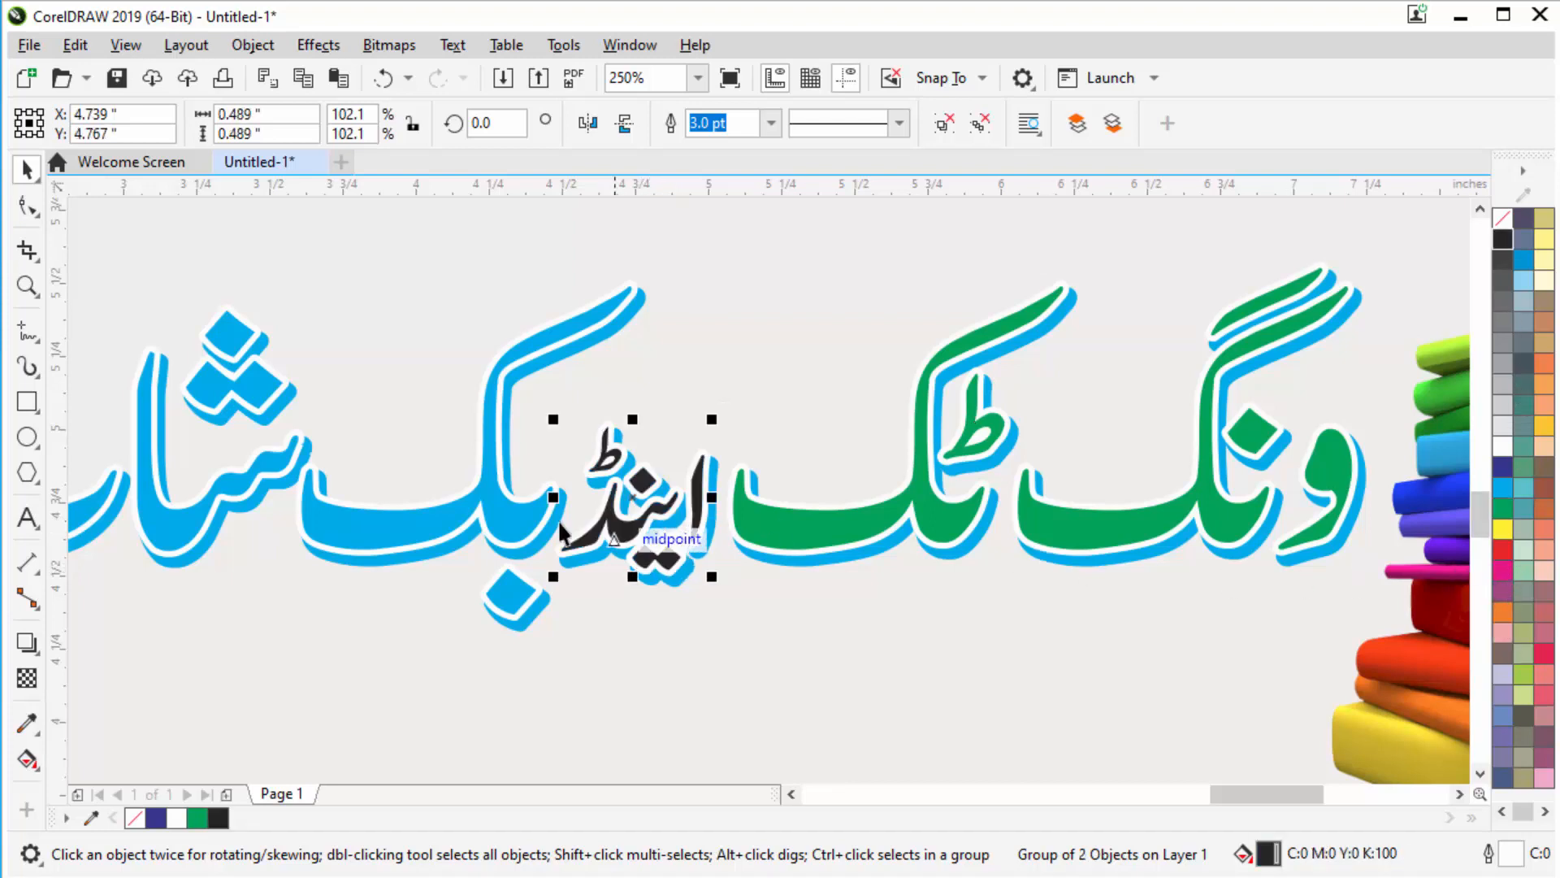
{"action": "left_click", "coordinate": [517, 520]}
{"action": "left_click", "coordinate": [1502, 553]}
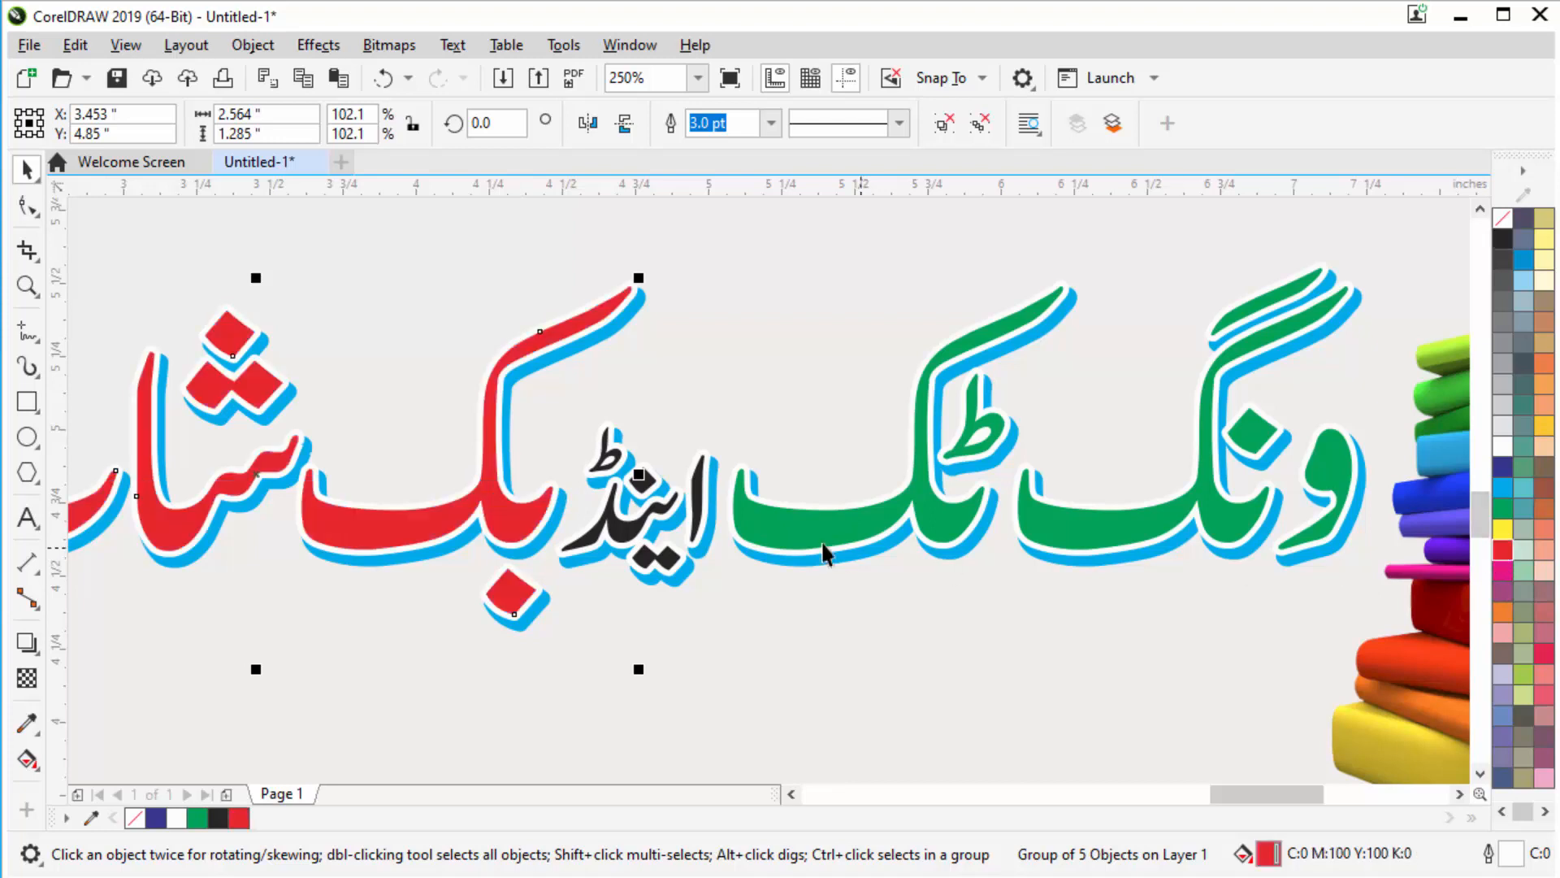
{"action": "scroll", "coordinate": [862, 553], "scroll_direction": "down", "scroll_amount": 2}
{"action": "left_click", "coordinate": [991, 289]}
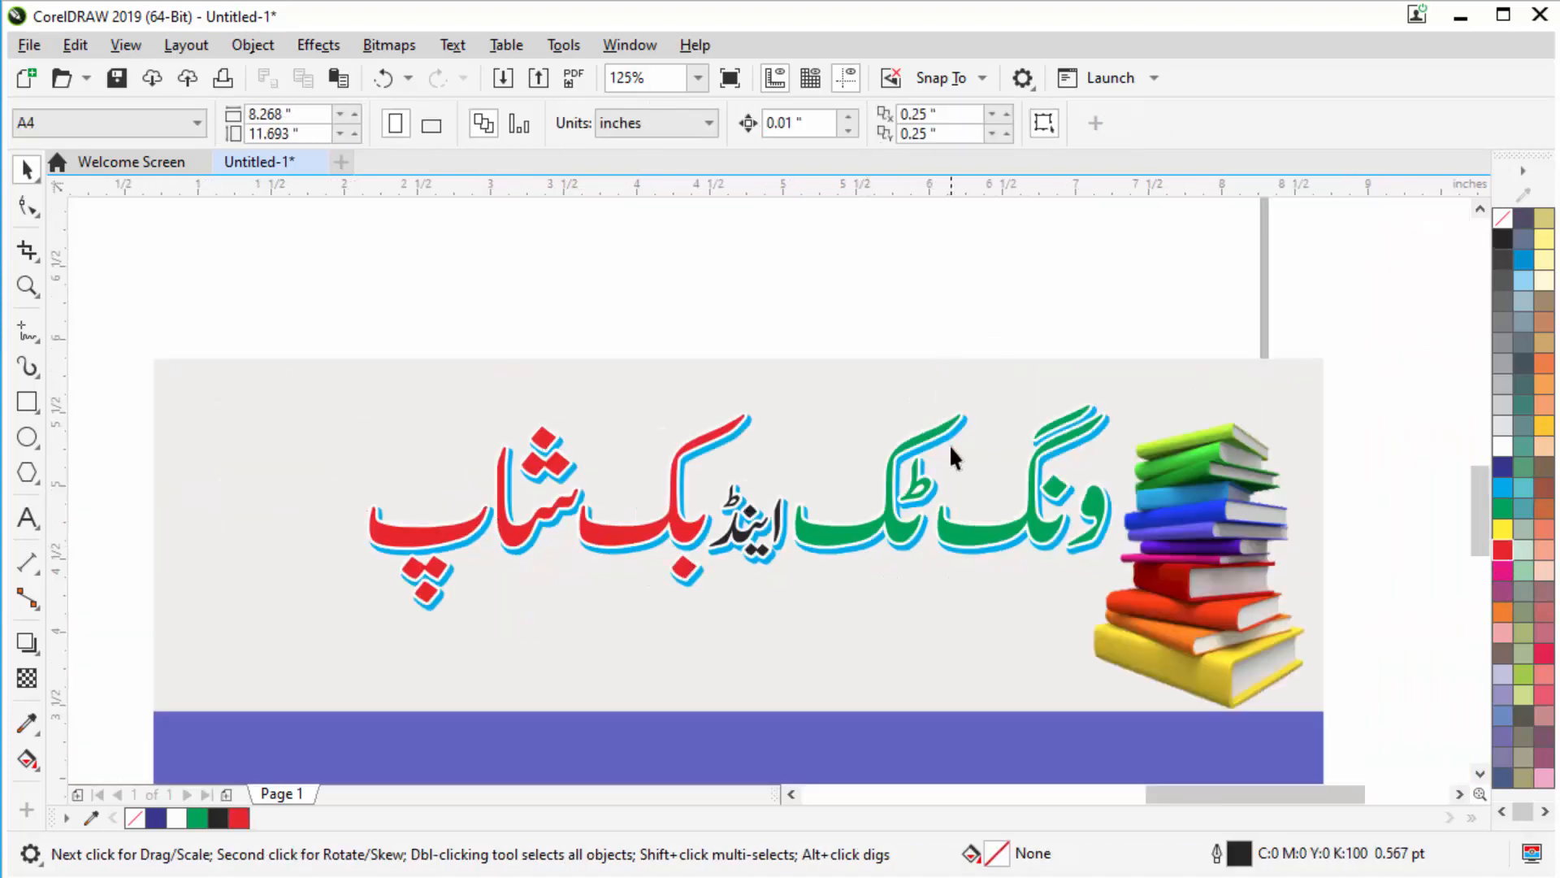
Bring the complete WING TUK & BOOK SHOP English logo from the prepared elements to beside the banner.
{"action": "scroll", "coordinate": [946, 445], "scroll_direction": "down", "scroll_amount": 2}
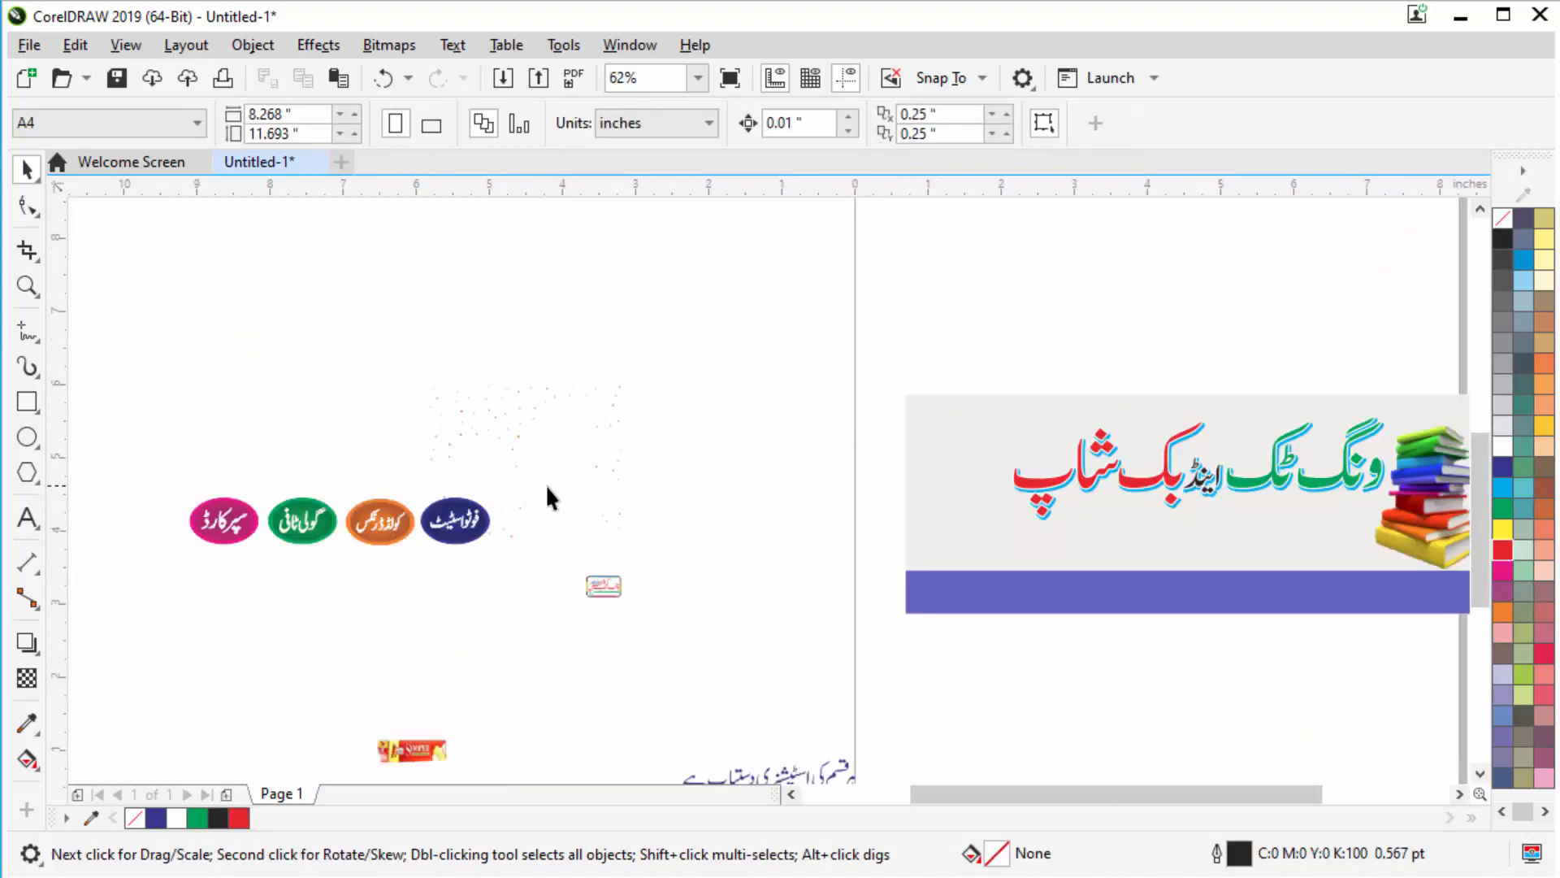
{"action": "scroll", "coordinate": [545, 484], "scroll_direction": "down", "scroll_amount": 1}
{"action": "left_click", "coordinate": [333, 304]}
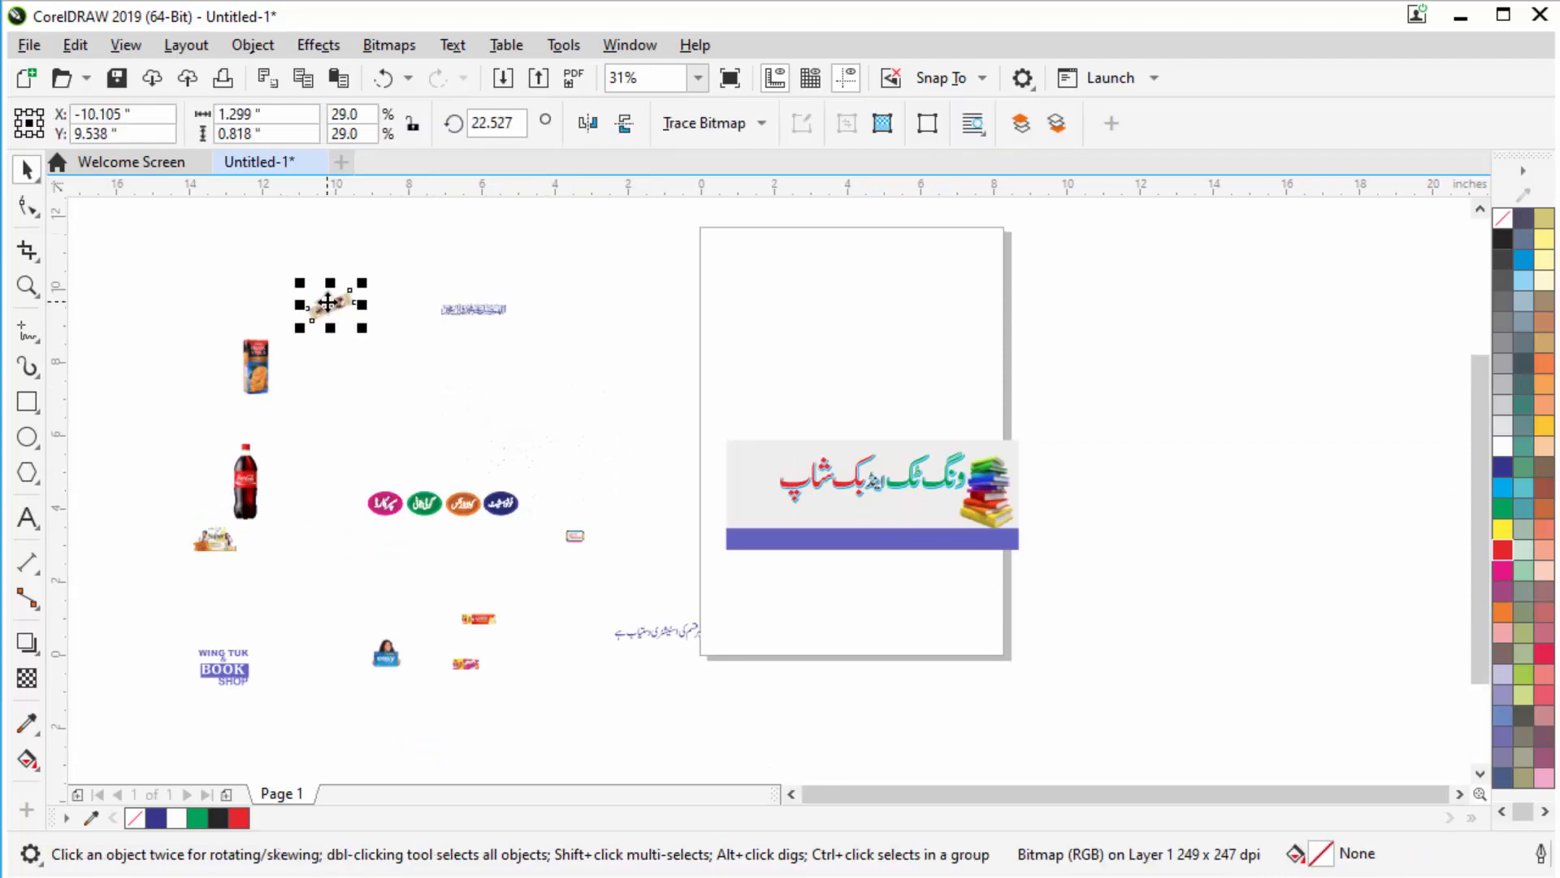
{"action": "left_click", "coordinate": [238, 668]}
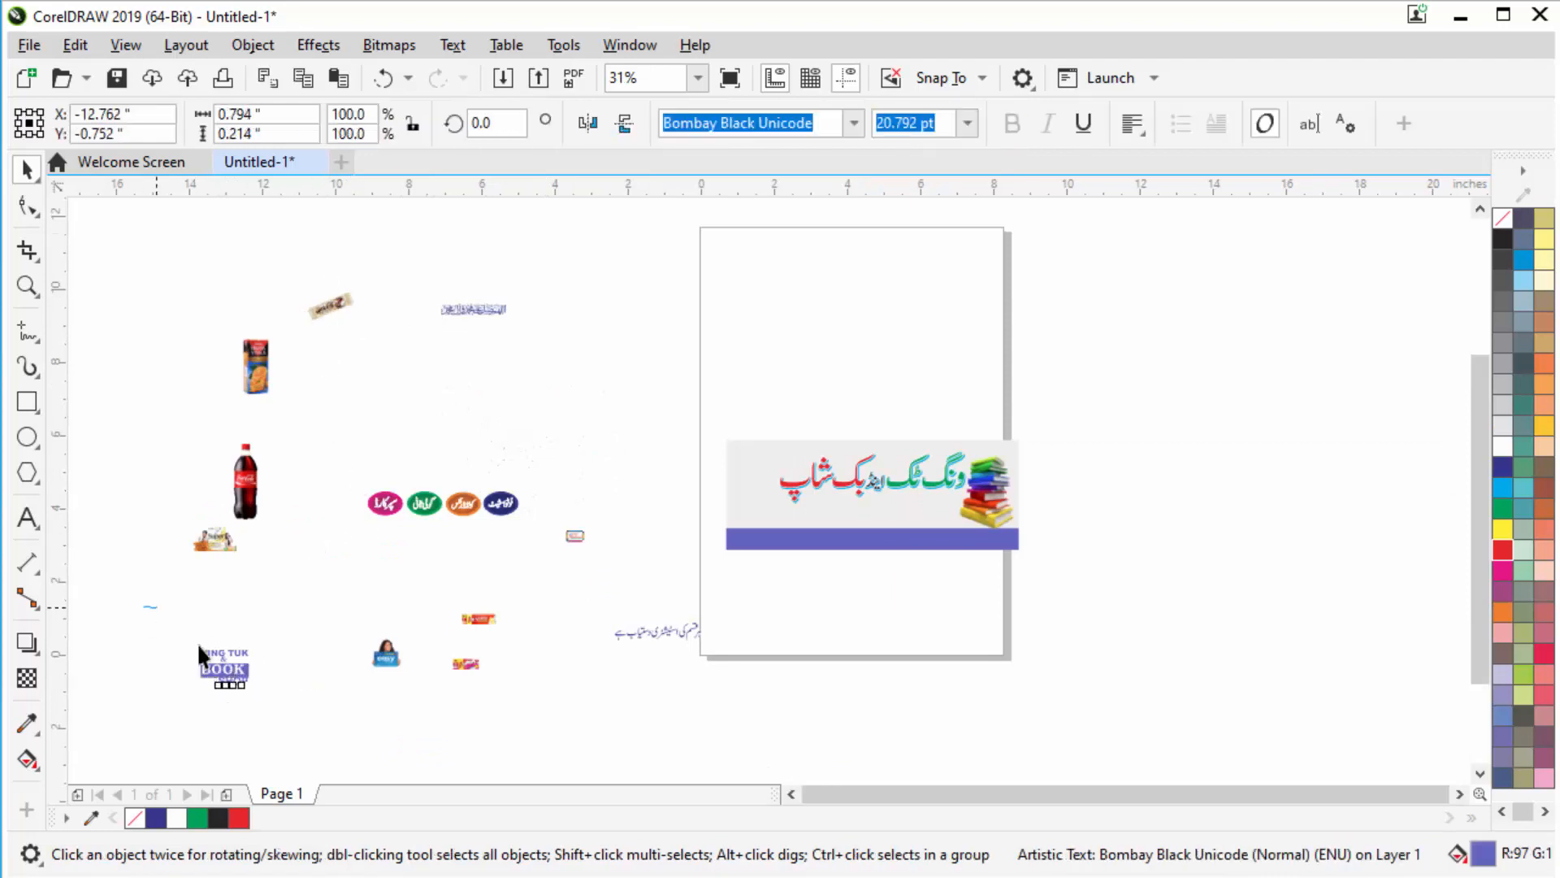
{"action": "left_click_drag", "start_coordinate": [199, 645], "coordinate": [306, 719]}
{"action": "left_click_drag", "start_coordinate": [242, 628], "coordinate": [676, 417]}
{"action": "scroll", "coordinate": [676, 417], "scroll_direction": "up", "scroll_amount": 2}
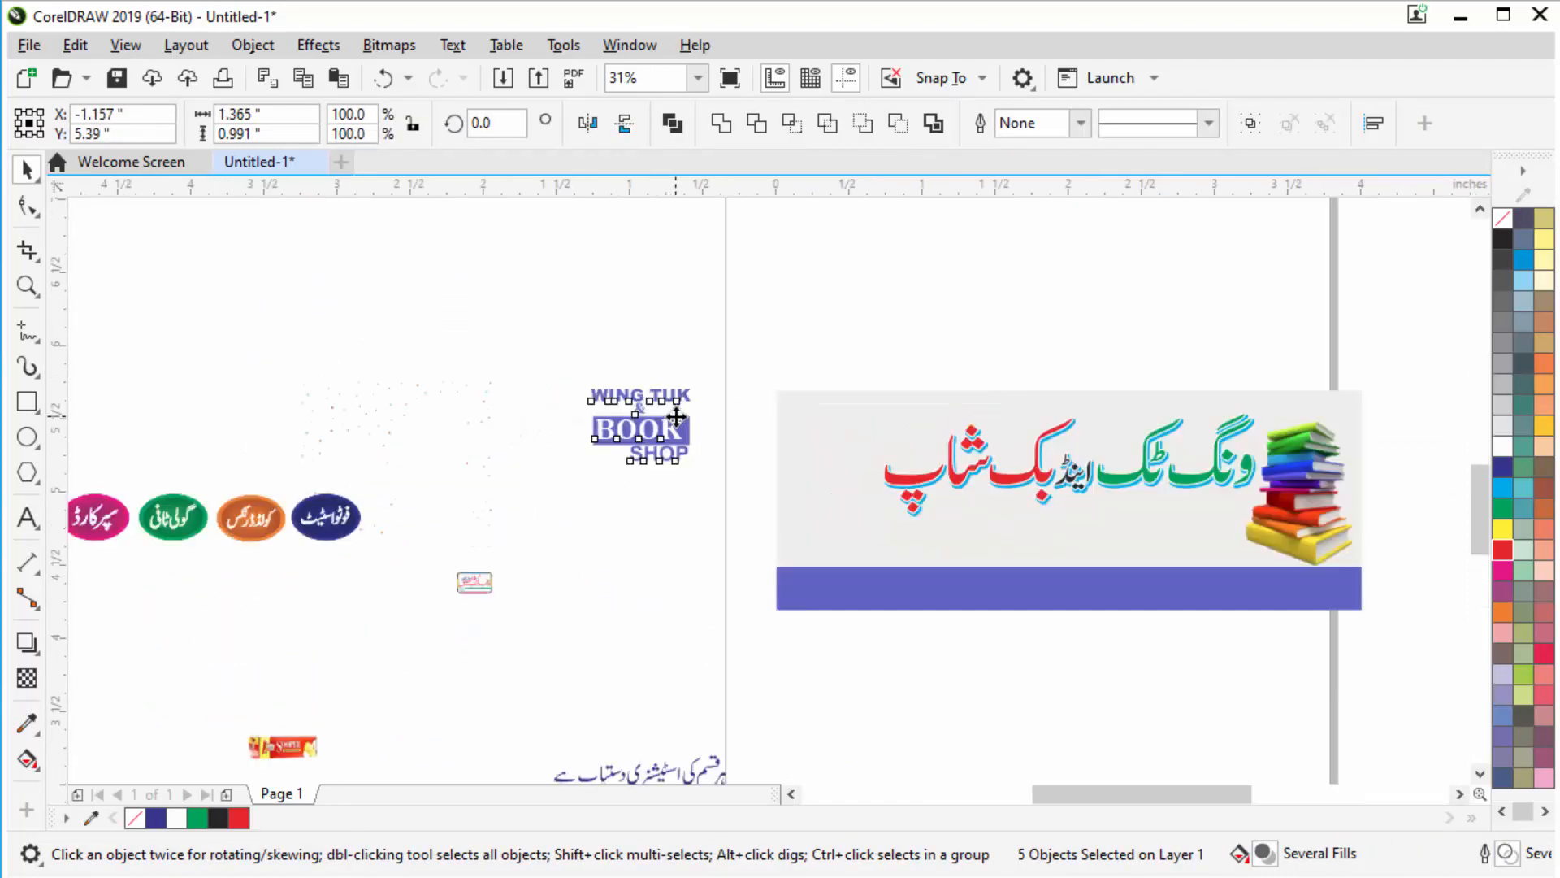
Check the fonts used for the words WING TUK, BOOK and SHOP in the English logo.
{"action": "scroll", "coordinate": [679, 455], "scroll_direction": "up", "scroll_amount": 5}
{"action": "left_click", "coordinate": [678, 373]}
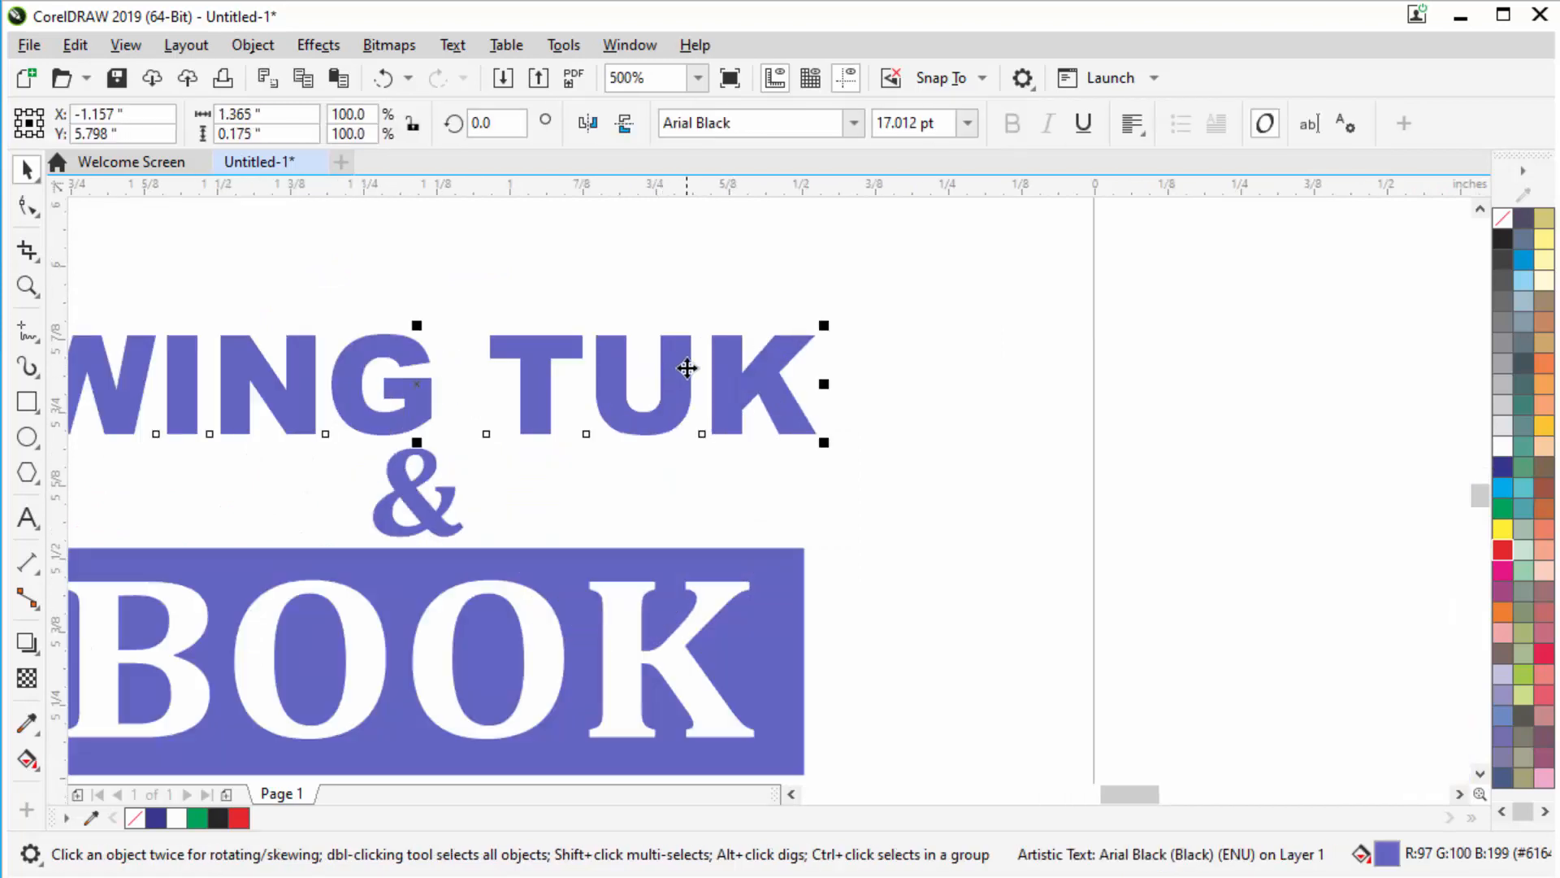
{"action": "scroll", "coordinate": [686, 368], "scroll_direction": "down", "scroll_amount": 2}
{"action": "double_click", "coordinate": [693, 370]}
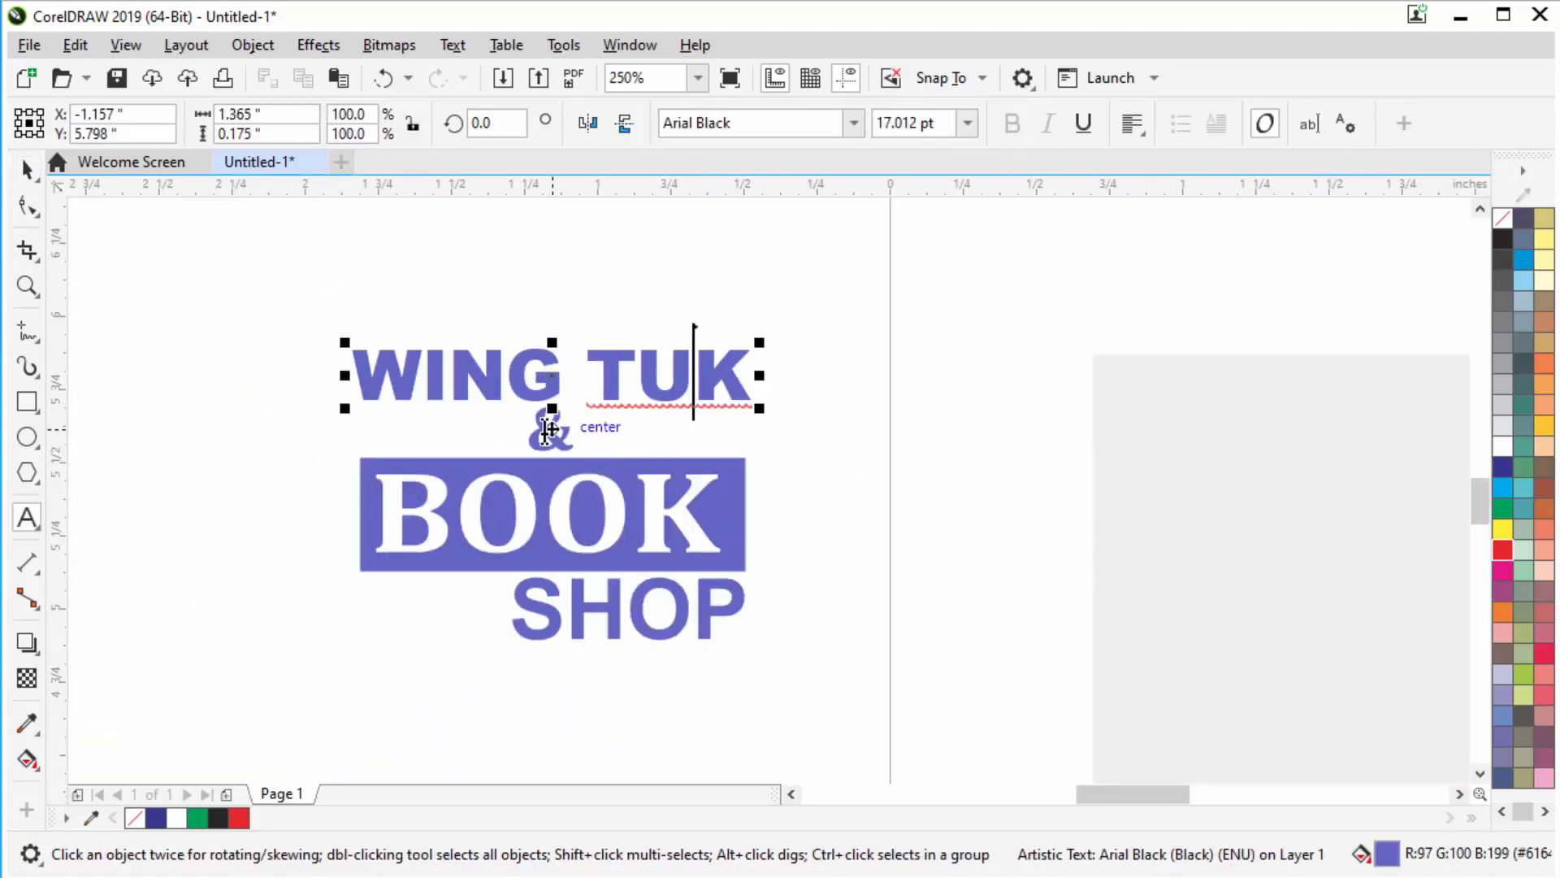
{"action": "left_click", "coordinate": [553, 513]}
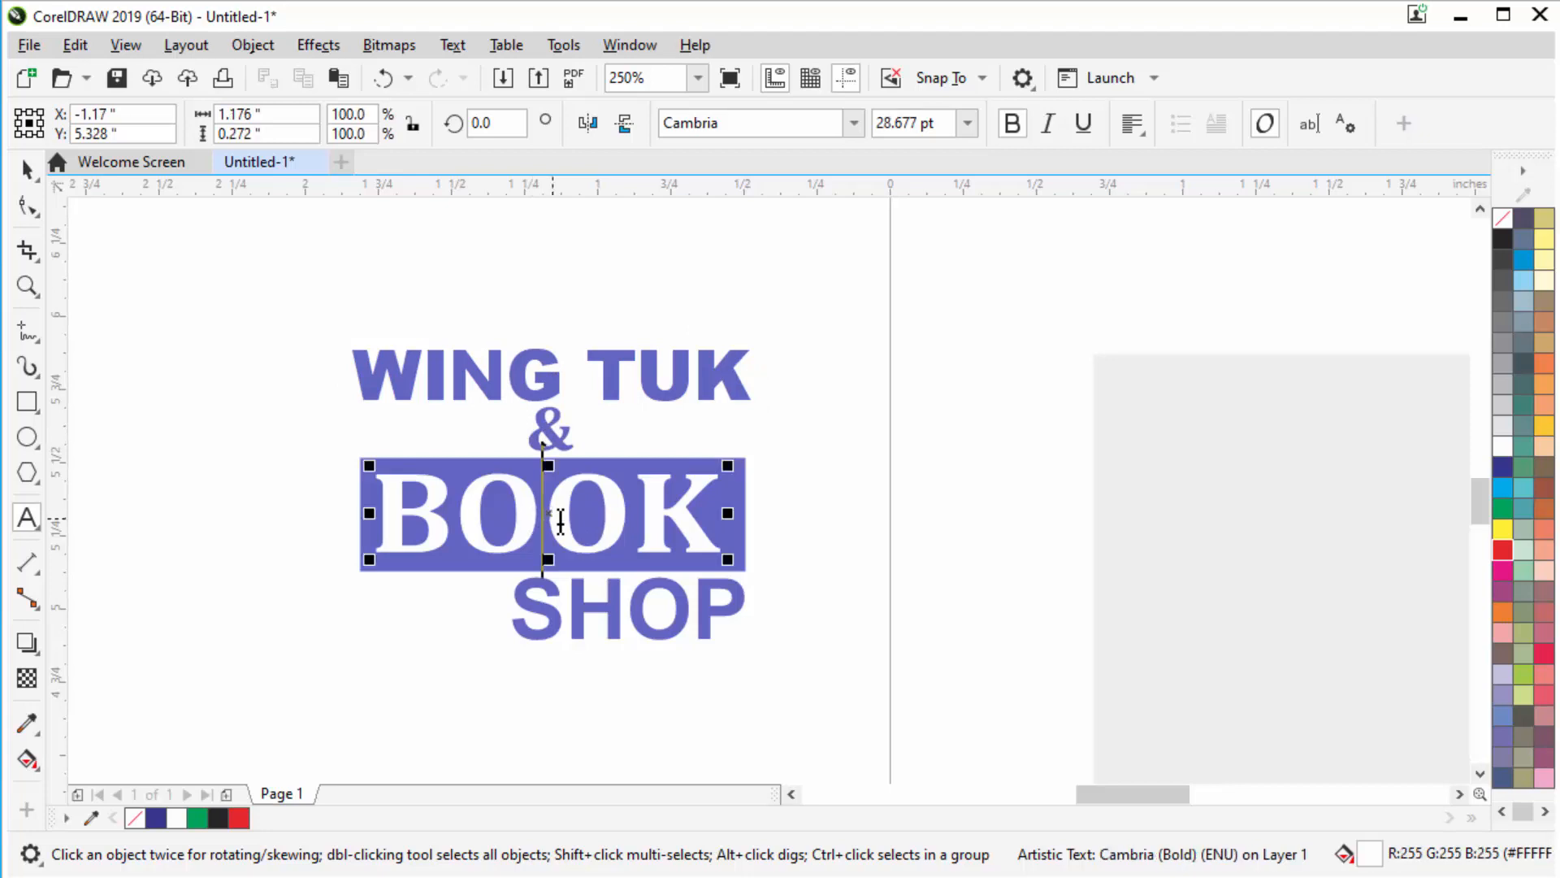
{"action": "left_click", "coordinate": [608, 617]}
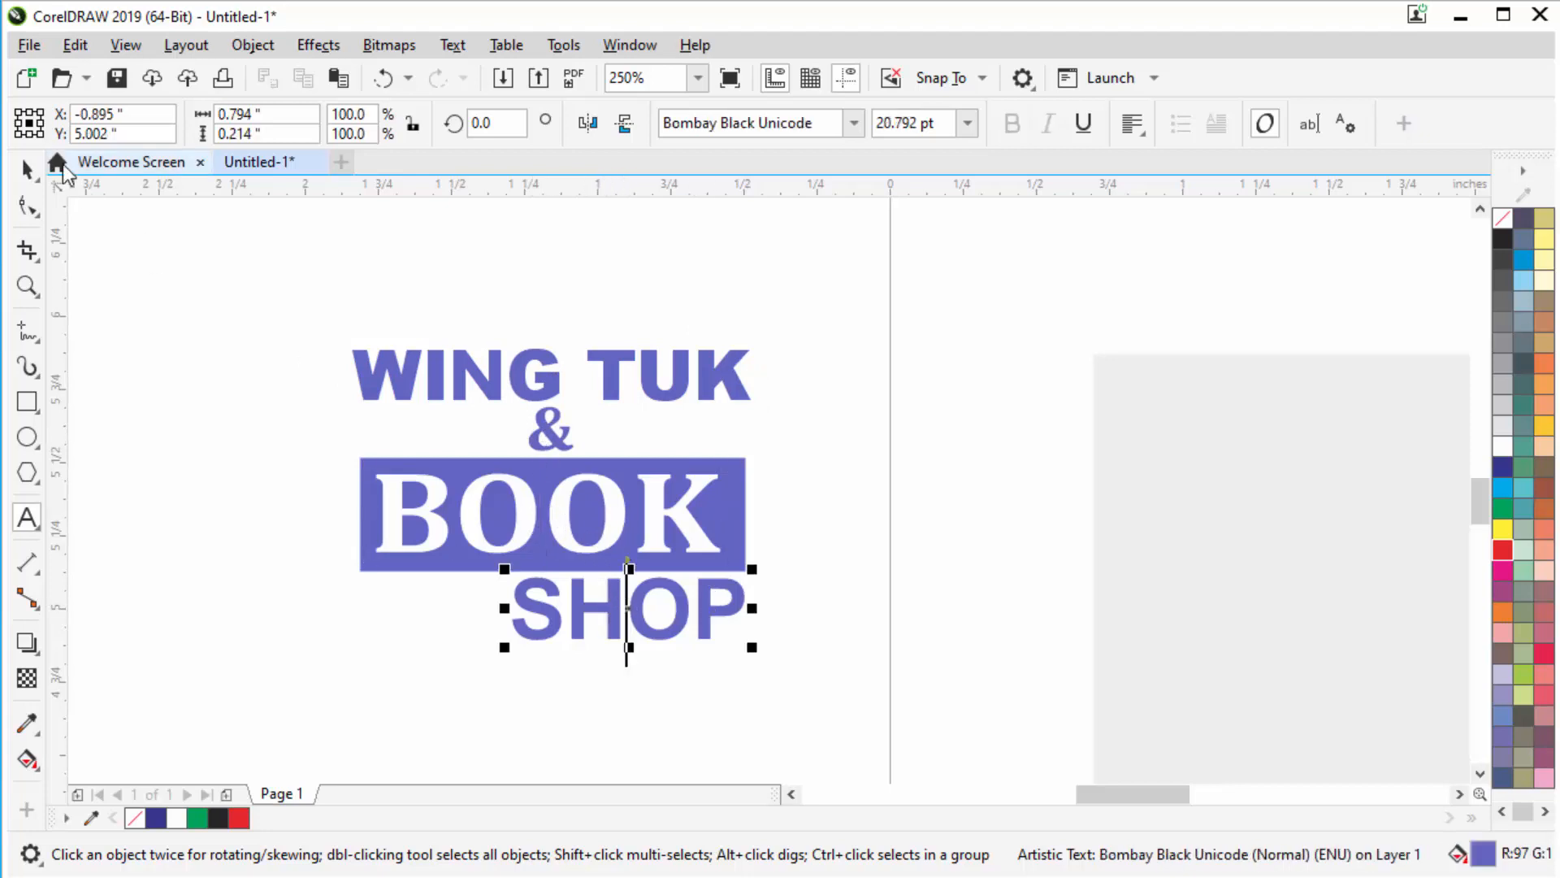
Place the whole English logo in the banner's upper-left corner, beside the Urdu title.
{"action": "left_click", "coordinate": [27, 169]}
{"action": "scroll", "coordinate": [673, 566], "scroll_direction": "down", "scroll_amount": 2}
{"action": "left_click_drag", "start_coordinate": [804, 655], "coordinate": [455, 385]}
{"action": "left_click_drag", "start_coordinate": [611, 491], "coordinate": [993, 514]}
{"action": "scroll", "coordinate": [1110, 538], "scroll_direction": "up", "scroll_amount": 2}
{"action": "scroll", "coordinate": [1080, 510], "scroll_direction": "down", "scroll_amount": 2}
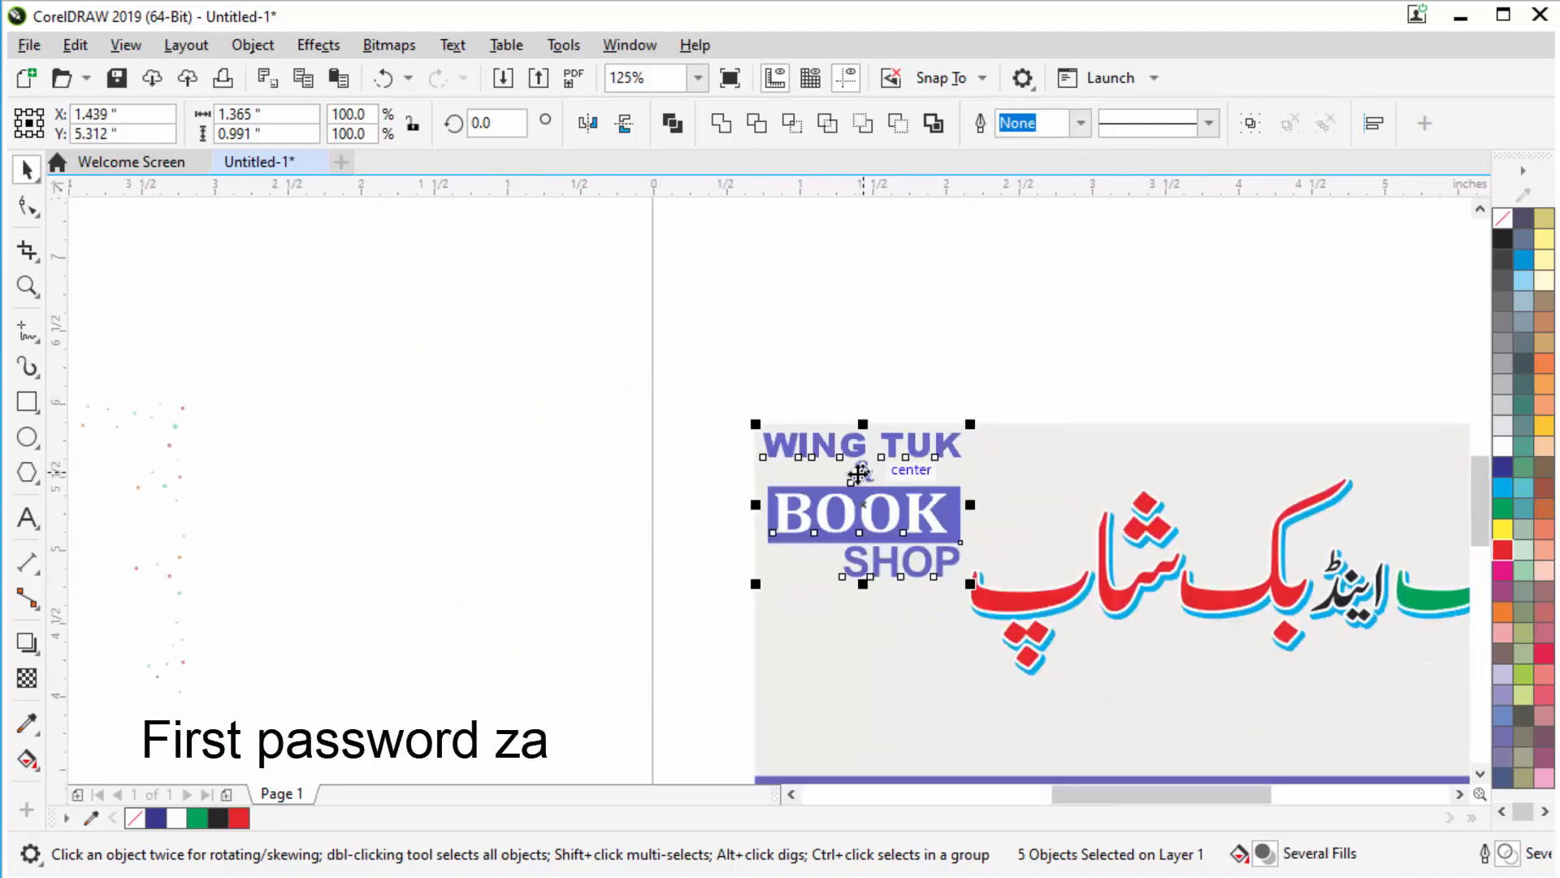
{"action": "left_click", "coordinate": [952, 273]}
{"action": "scroll", "coordinate": [988, 525], "scroll_direction": "down", "scroll_amount": 2}
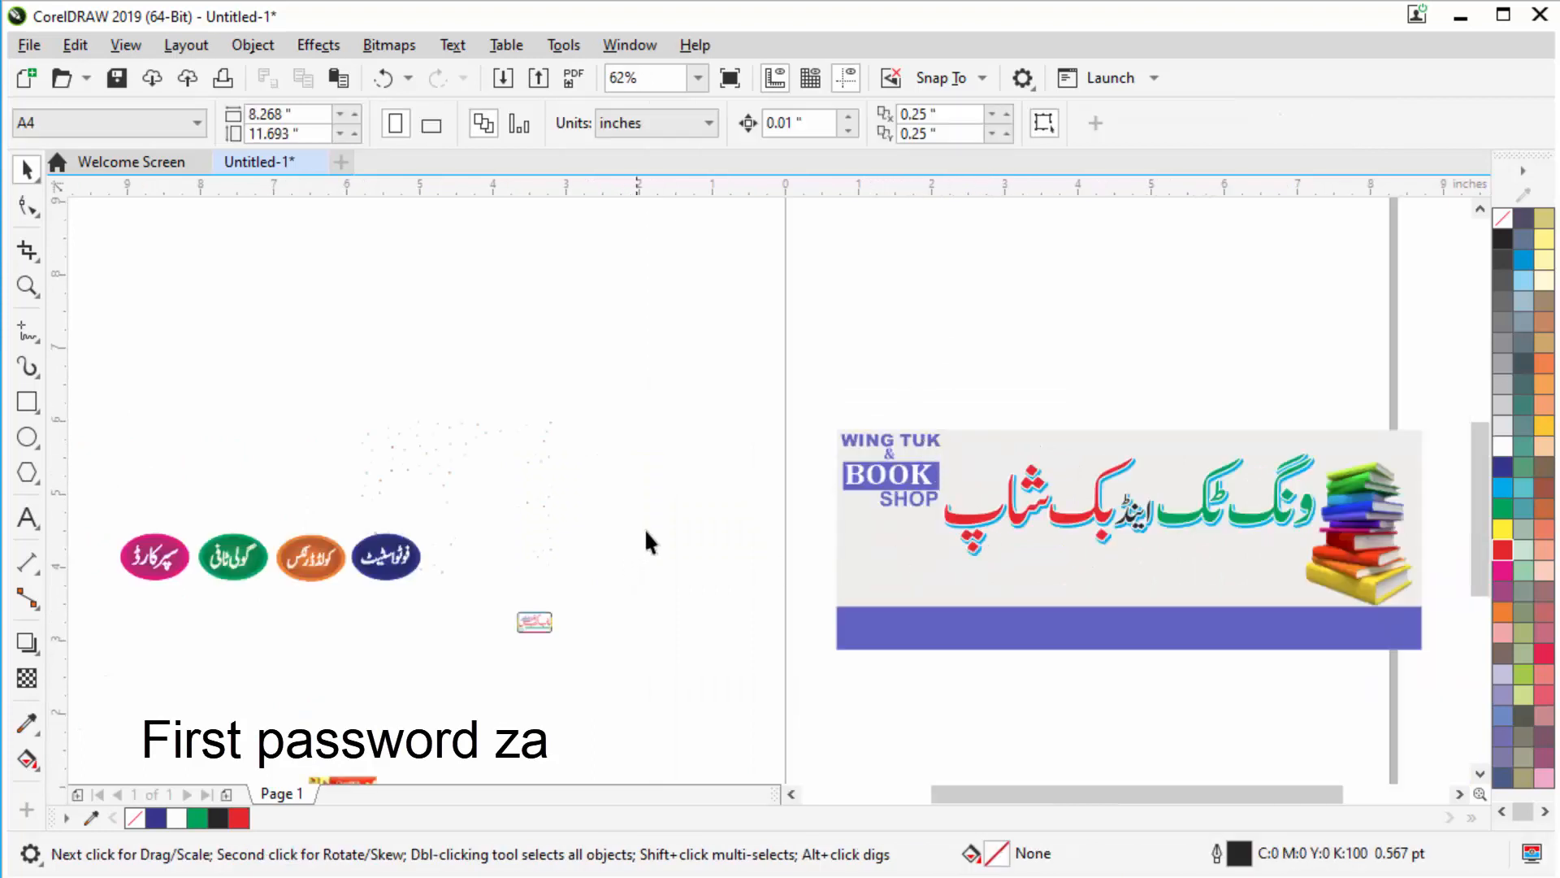
Place the Mello chocolate bar image between the English logo and the Urdu title, along the banner's upper edge.
{"action": "scroll", "coordinate": [648, 532], "scroll_direction": "down", "scroll_amount": 2}
{"action": "left_click_drag", "start_coordinate": [353, 357], "coordinate": [842, 452]}
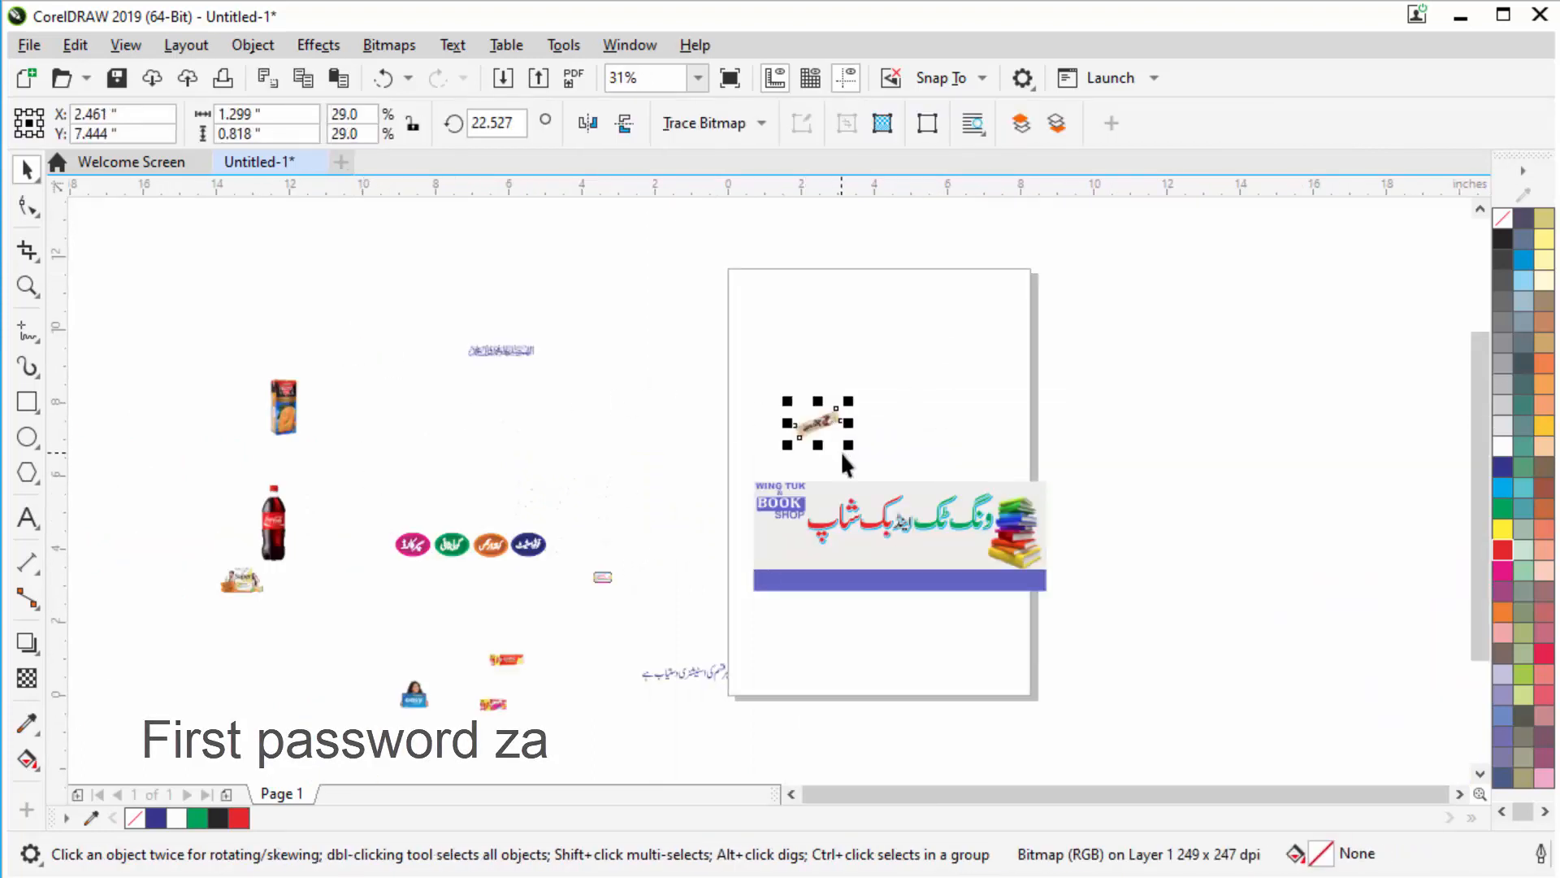
{"action": "scroll", "coordinate": [842, 453], "scroll_direction": "up", "scroll_amount": 4}
{"action": "scroll", "coordinate": [761, 420], "scroll_direction": "down", "scroll_amount": 2}
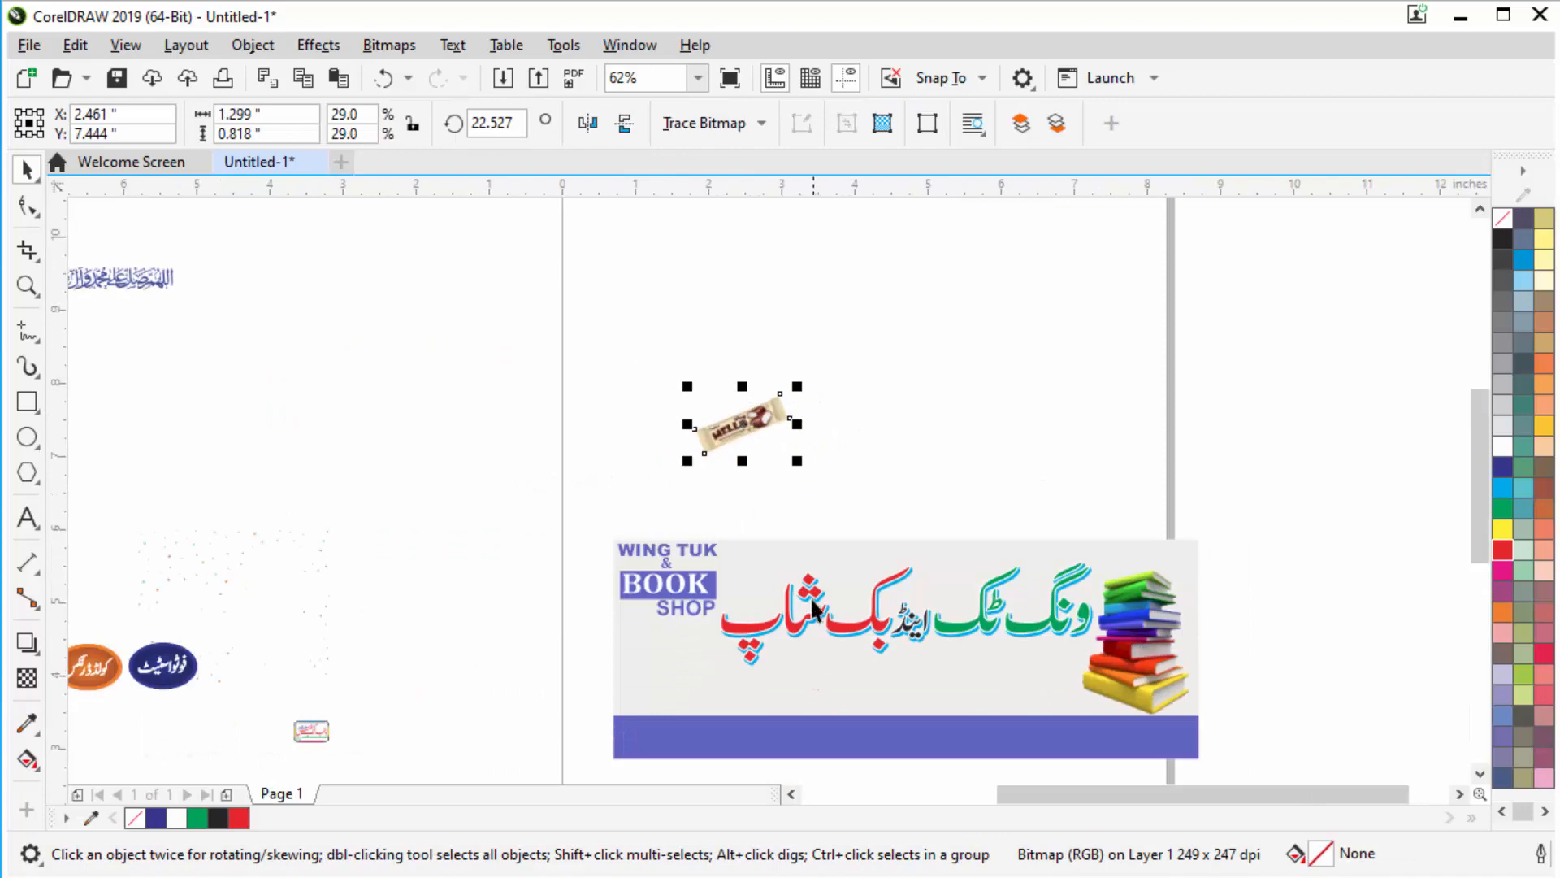
{"action": "left_click_drag", "start_coordinate": [731, 424], "coordinate": [769, 569]}
{"action": "scroll", "coordinate": [778, 595], "scroll_direction": "up", "scroll_amount": 3}
{"action": "left_click_drag", "start_coordinate": [691, 393], "coordinate": [660, 440]}
{"action": "scroll", "coordinate": [691, 443], "scroll_direction": "down", "scroll_amount": 2}
{"action": "scroll", "coordinate": [774, 276], "scroll_direction": "down", "scroll_amount": 1}
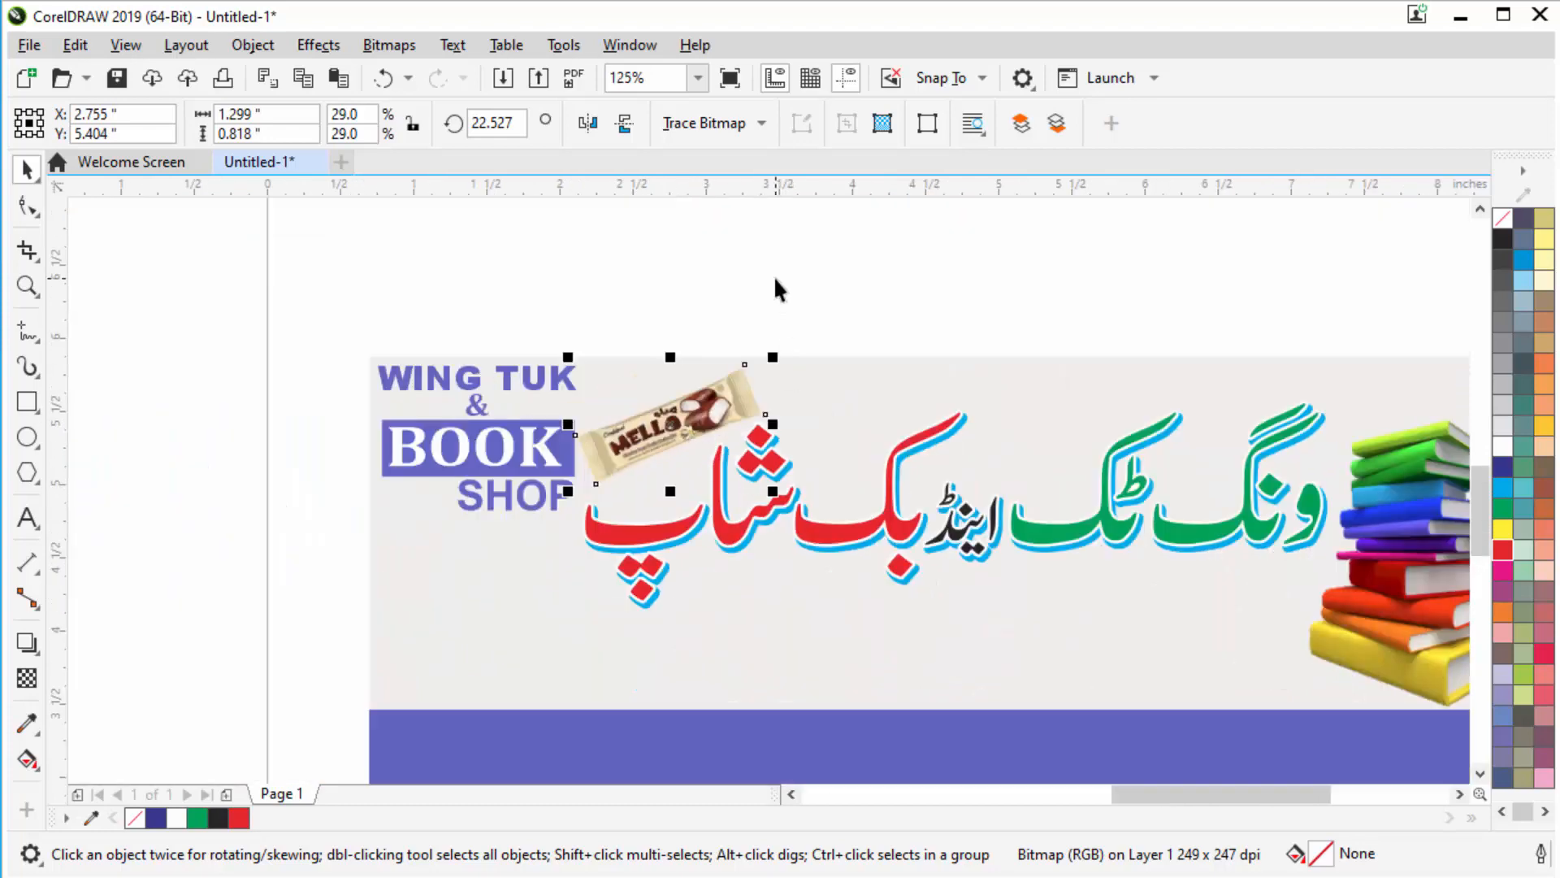
{"action": "left_click", "coordinate": [797, 314]}
Place the Coca-Cola bottle below the logo at the banner's left edge and scale it to 17.5%.
{"action": "scroll", "coordinate": [801, 343], "scroll_direction": "down", "scroll_amount": 2}
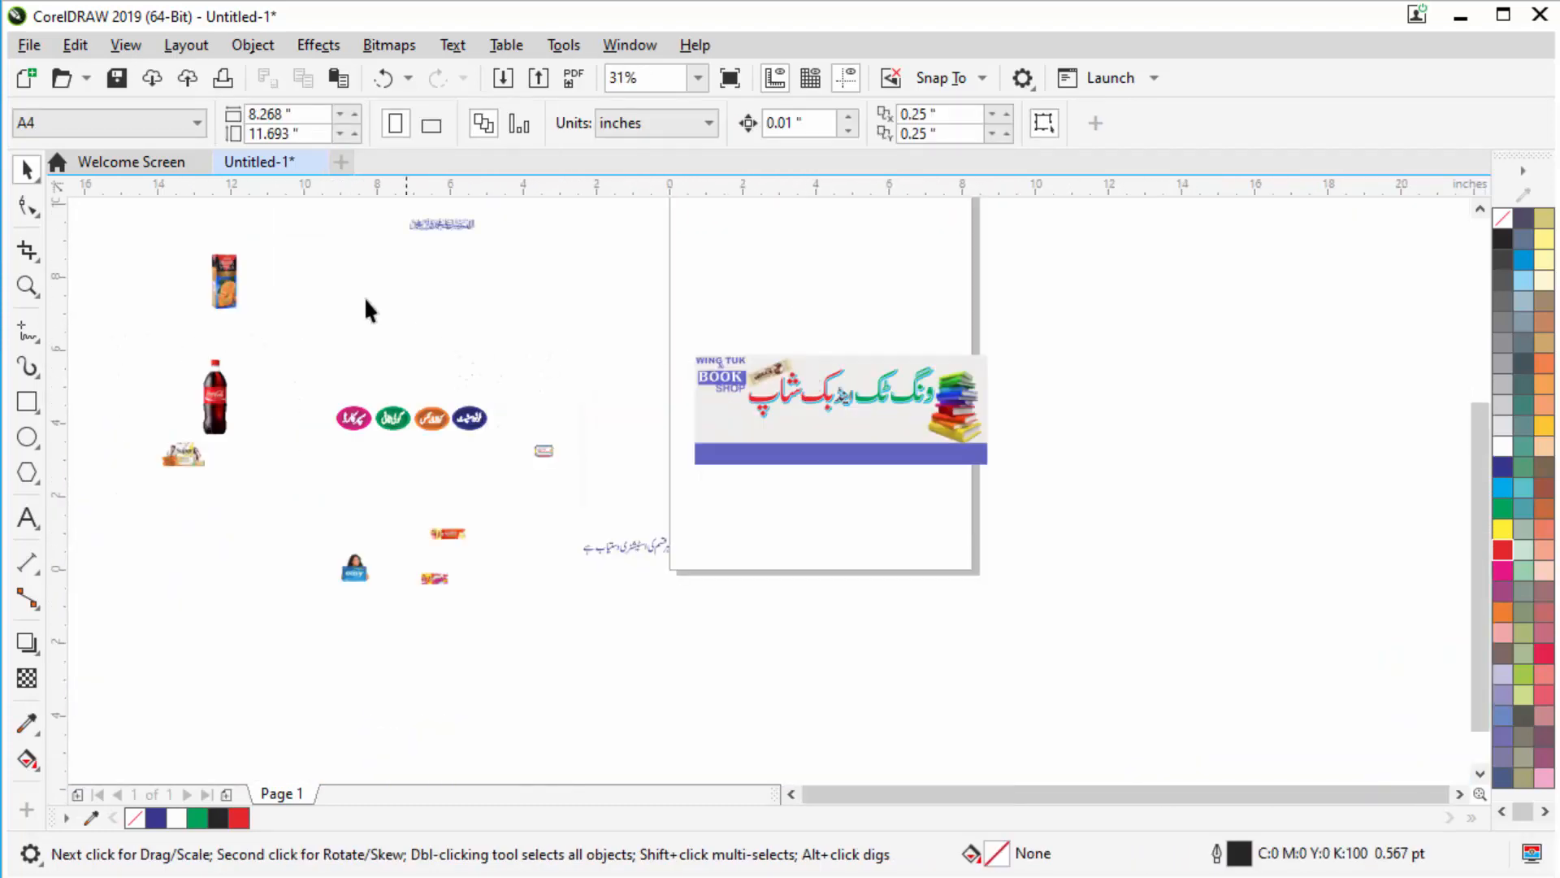
{"action": "left_click_drag", "start_coordinate": [221, 398], "coordinate": [736, 439]}
{"action": "scroll", "coordinate": [701, 409], "scroll_direction": "up", "scroll_amount": 1}
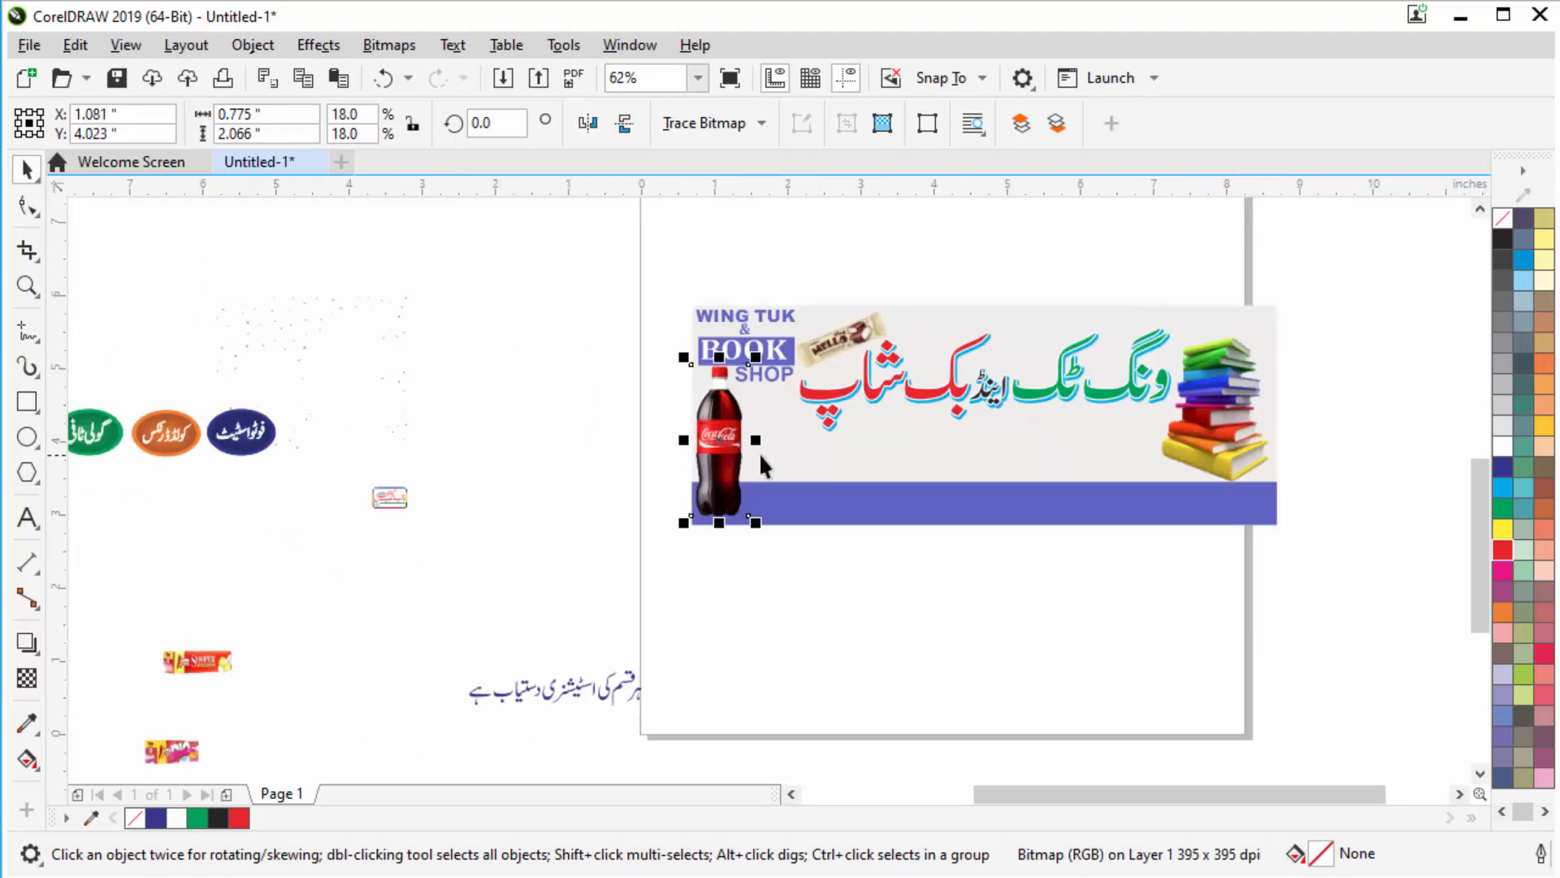
{"action": "scroll", "coordinate": [744, 439], "scroll_direction": "up", "scroll_amount": 1}
{"action": "scroll", "coordinate": [745, 439], "scroll_direction": "up", "scroll_amount": 1}
{"action": "scroll", "coordinate": [738, 415], "scroll_direction": "down", "scroll_amount": 1}
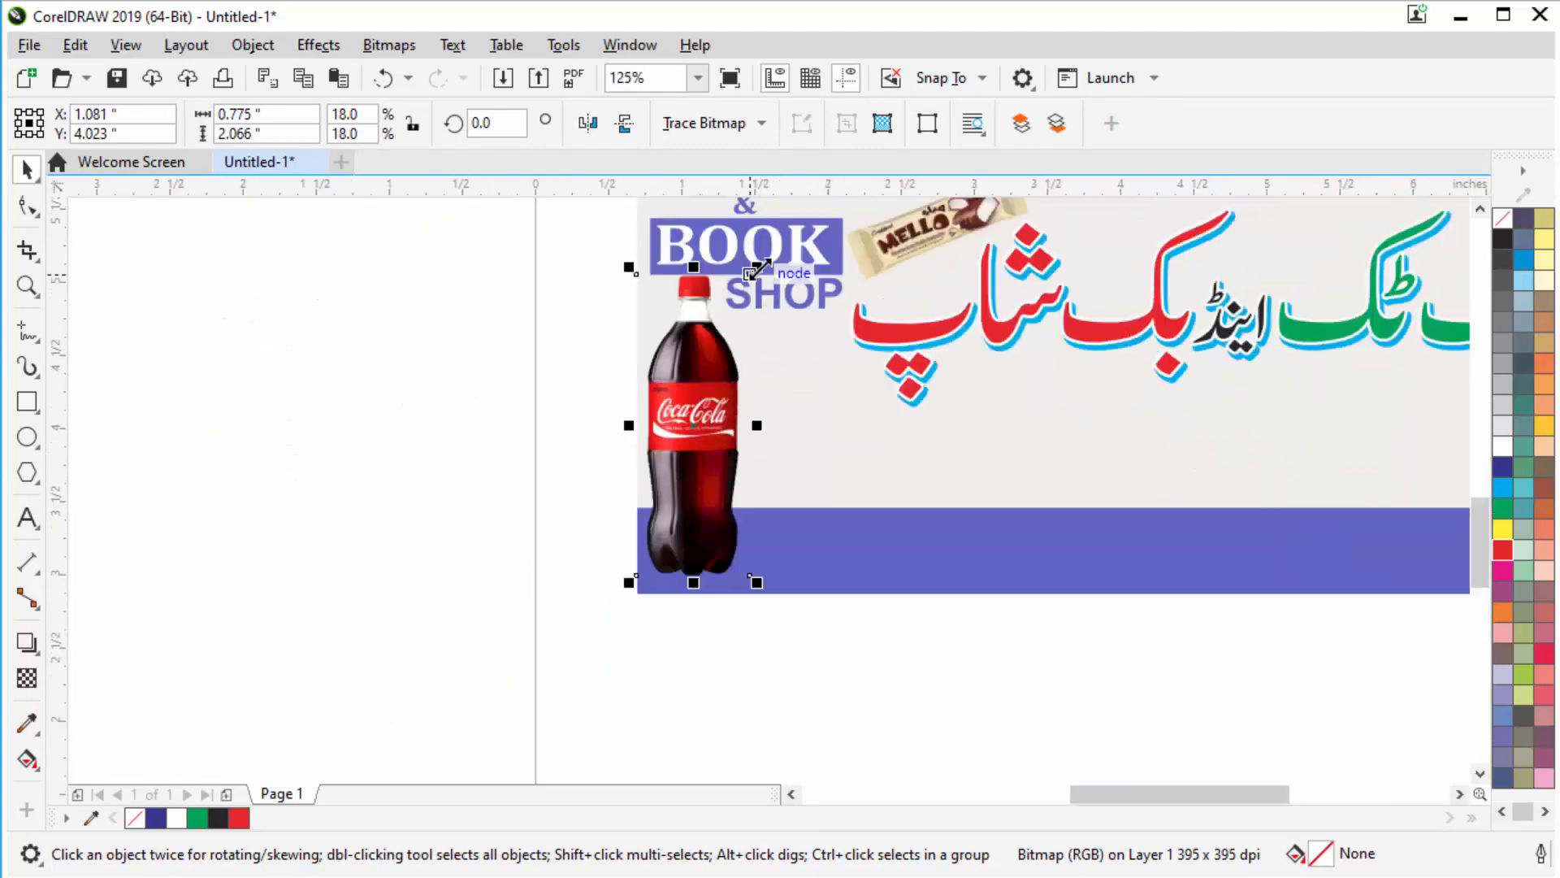
{"action": "left_click_drag", "start_coordinate": [757, 267], "coordinate": [767, 308]}
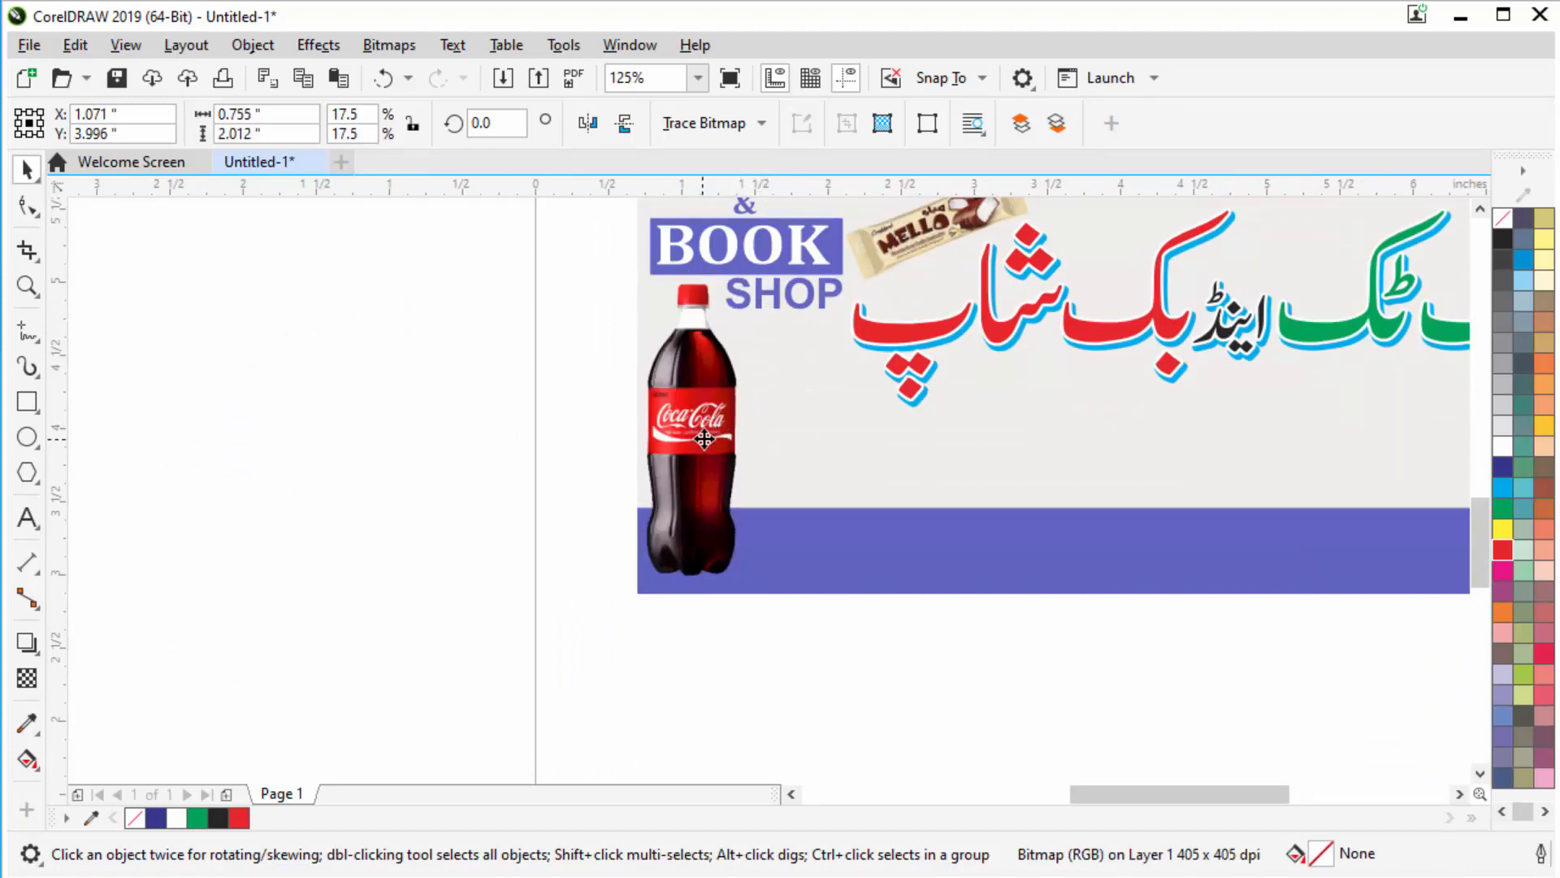
{"action": "left_click_drag", "start_coordinate": [701, 439], "coordinate": [748, 420]}
{"action": "scroll", "coordinate": [753, 421], "scroll_direction": "down", "scroll_amount": 1}
{"action": "left_click", "coordinate": [889, 624]}
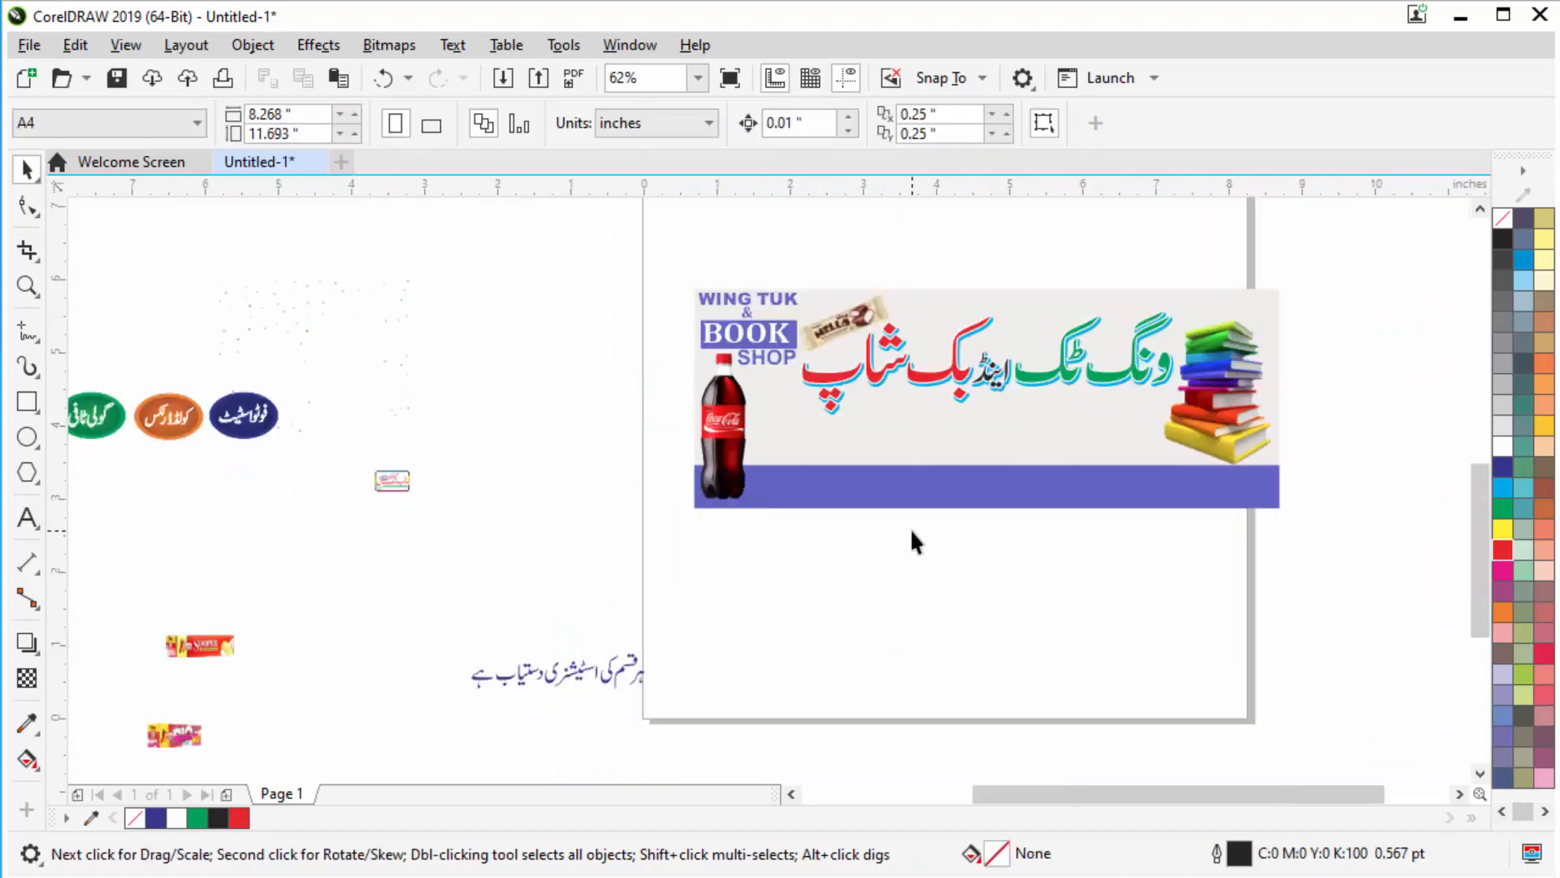
Place the Super card image on the purple strip, leaving a gap between it and the Coca-Cola bottle.
{"action": "scroll", "coordinate": [910, 528], "scroll_direction": "down", "scroll_amount": 1}
{"action": "left_click", "coordinate": [309, 520]}
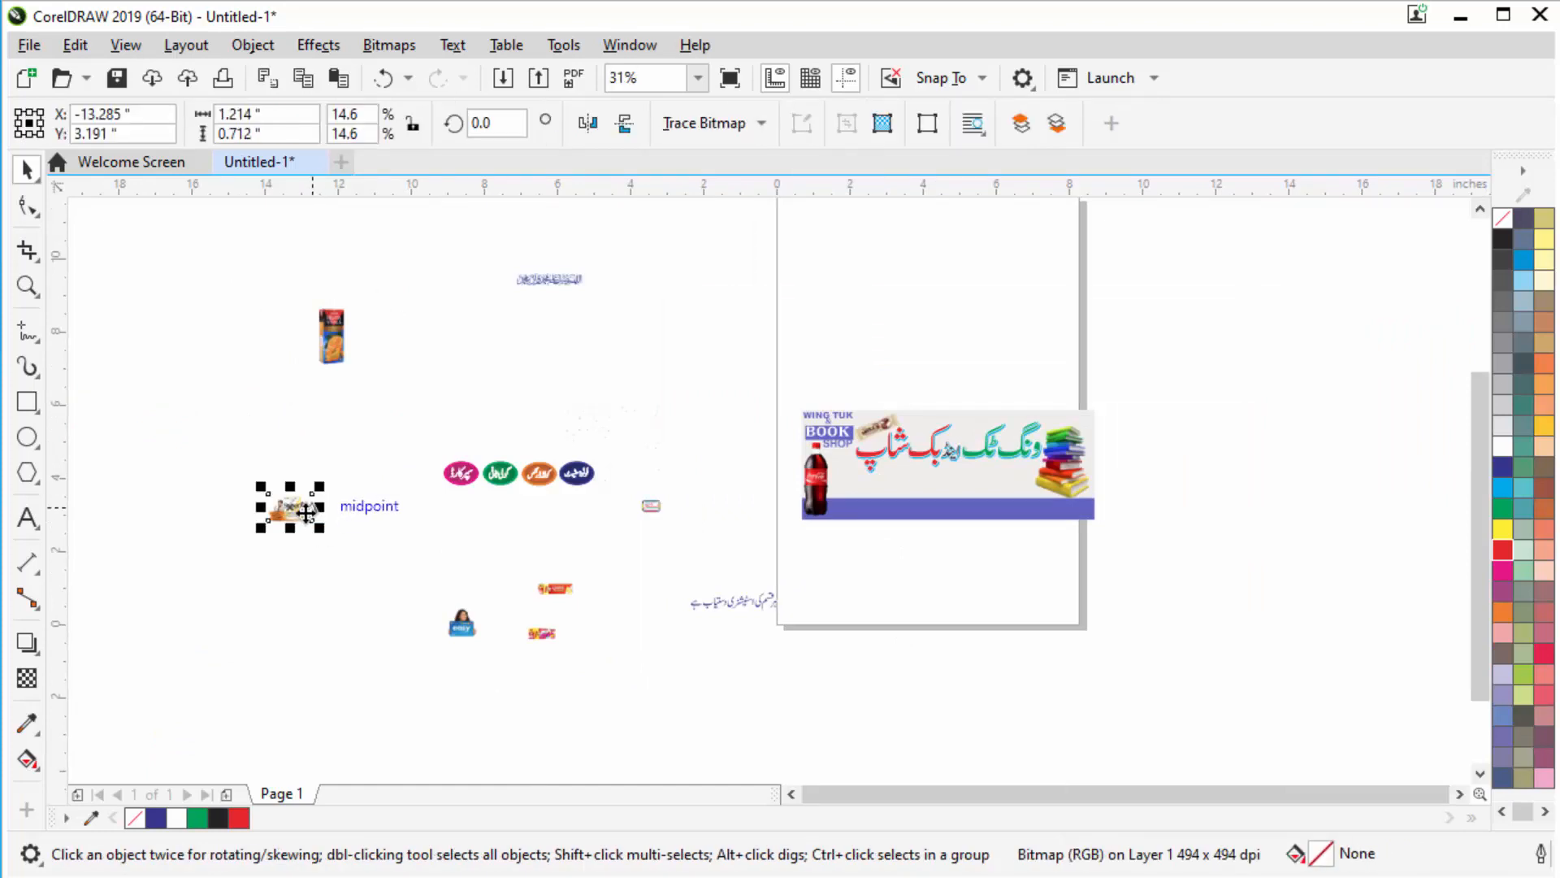
{"action": "left_click_drag", "start_coordinate": [309, 520], "coordinate": [919, 486]}
{"action": "scroll", "coordinate": [832, 524], "scroll_direction": "up", "scroll_amount": 1}
{"action": "scroll", "coordinate": [831, 524], "scroll_direction": "up", "scroll_amount": 1}
{"action": "scroll", "coordinate": [847, 446], "scroll_direction": "up", "scroll_amount": 1}
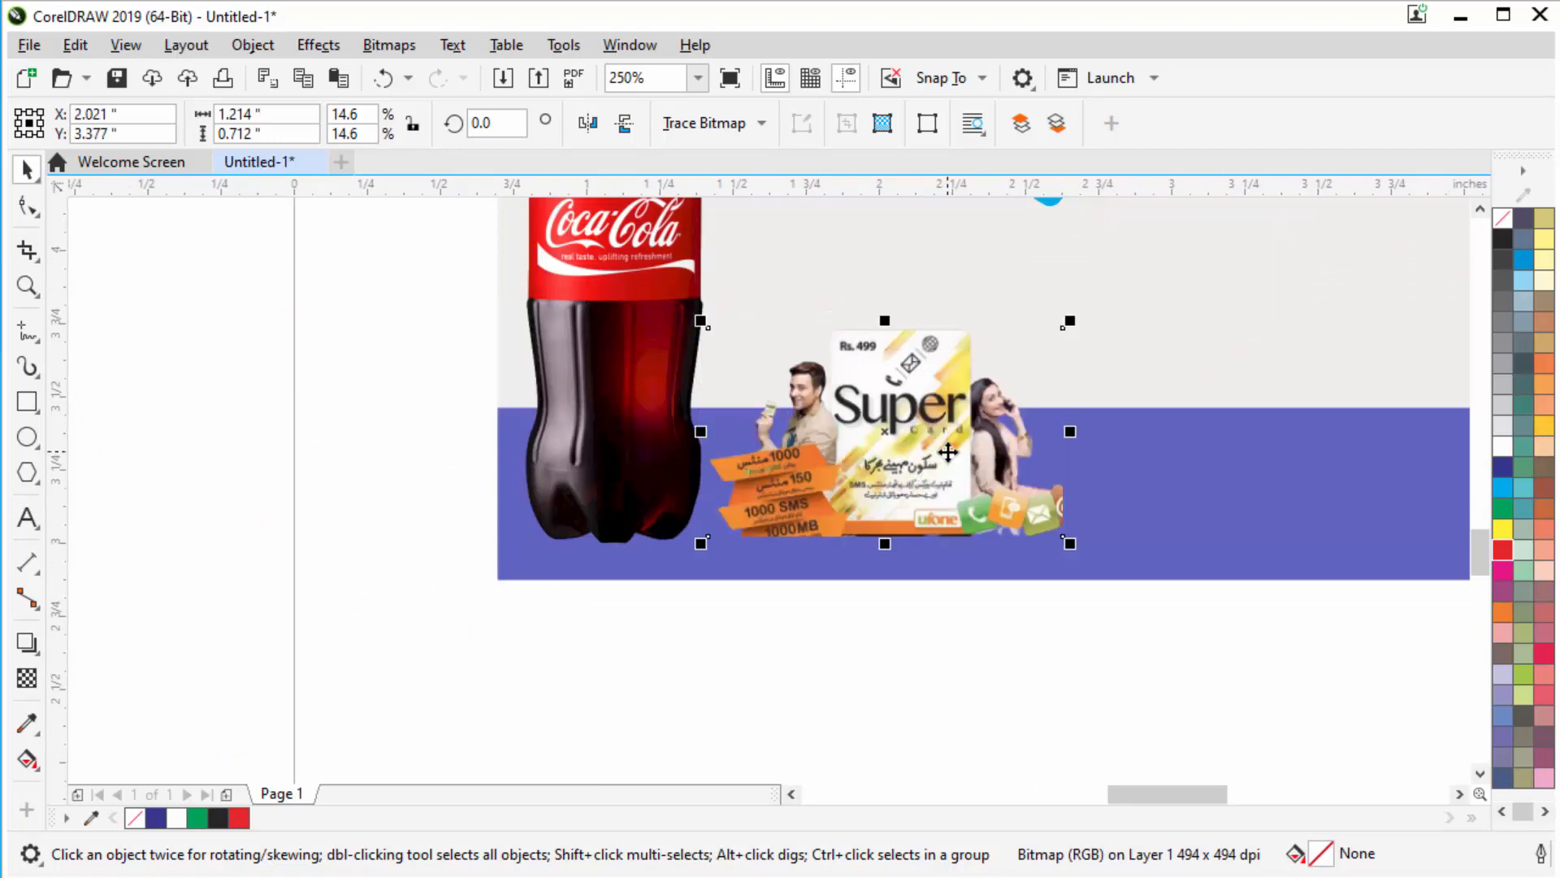
{"action": "scroll", "coordinate": [948, 451], "scroll_direction": "down", "scroll_amount": 1}
{"action": "scroll", "coordinate": [692, 499], "scroll_direction": "down", "scroll_amount": 1}
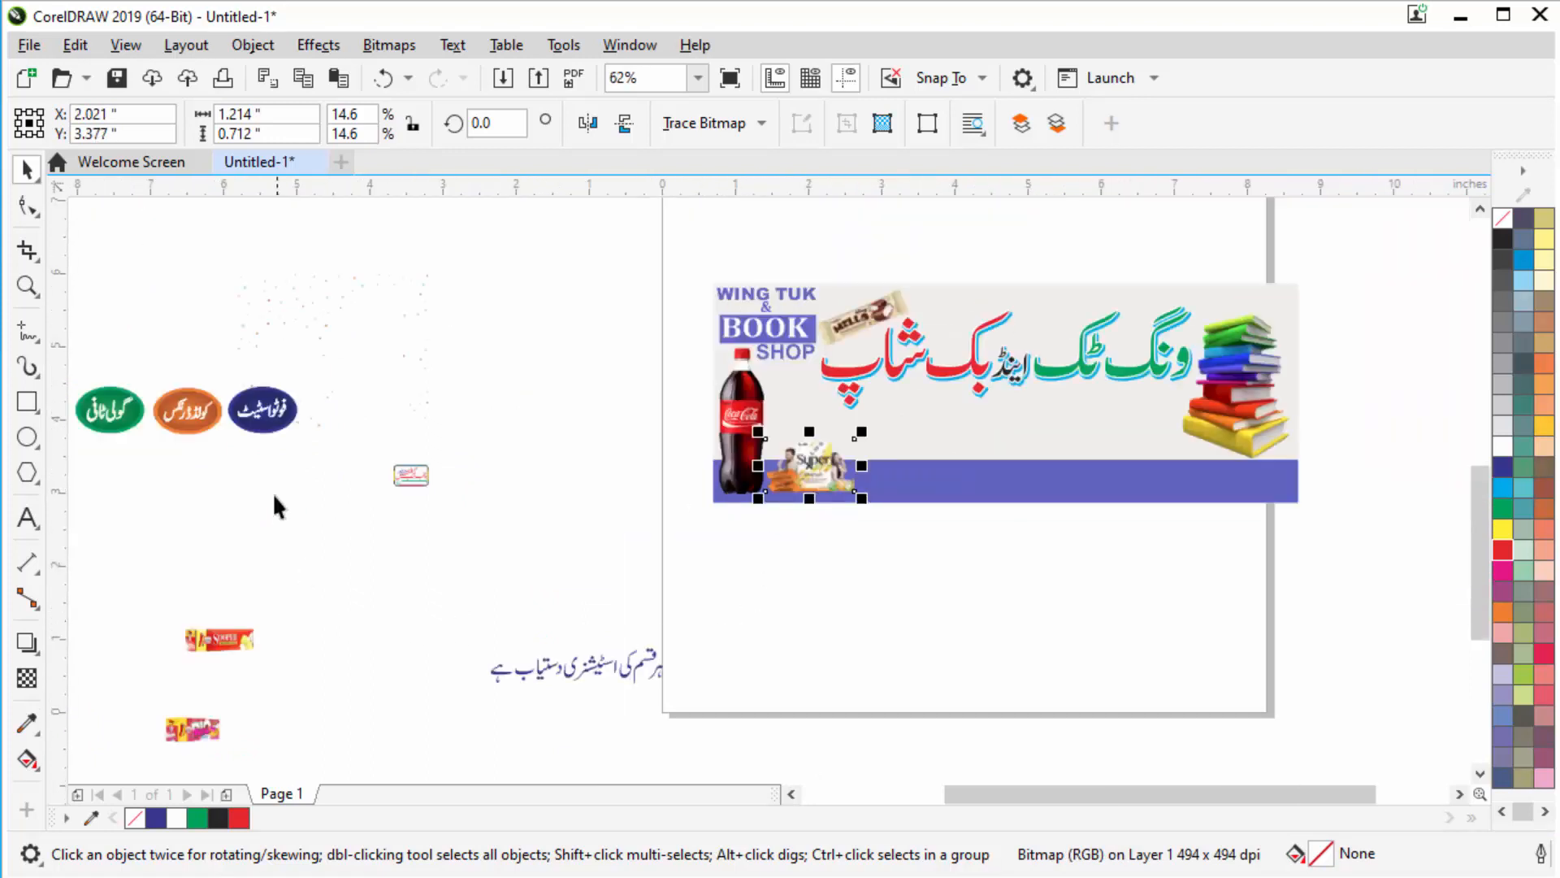
{"action": "scroll", "coordinate": [860, 497], "scroll_direction": "up", "scroll_amount": 1}
{"action": "left_click_drag", "start_coordinate": [794, 465], "coordinate": [939, 471]}
Place the Fruita Vitals juice box between the Coca-Cola bottle and the Super card image.
{"action": "scroll", "coordinate": [791, 572], "scroll_direction": "down", "scroll_amount": 2}
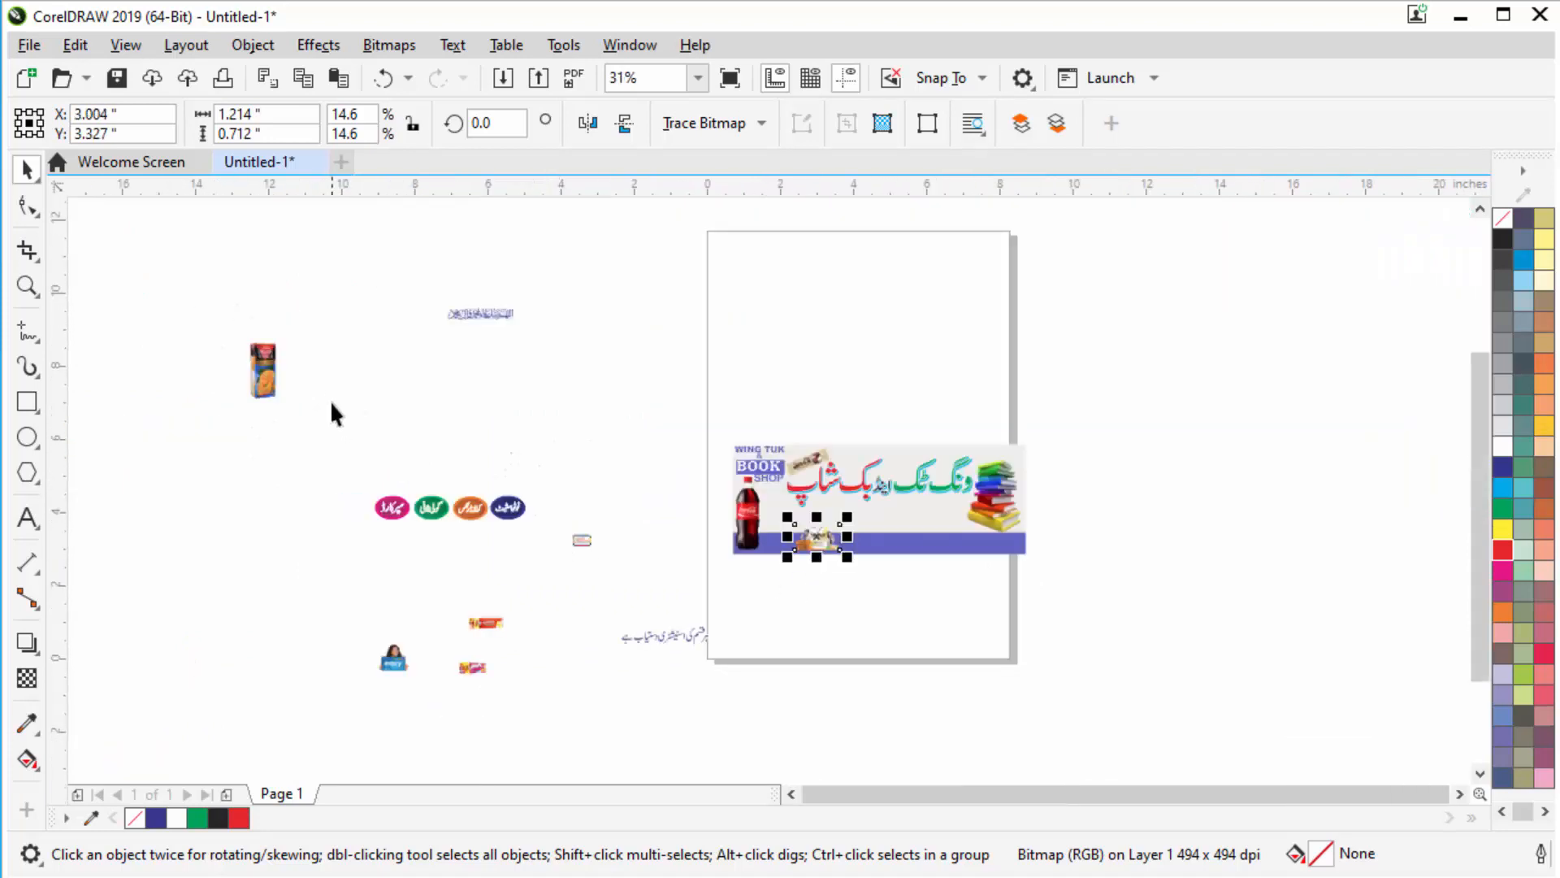
{"action": "left_click_drag", "start_coordinate": [276, 363], "coordinate": [796, 536]}
{"action": "scroll", "coordinate": [754, 510], "scroll_direction": "up", "scroll_amount": 1}
{"action": "scroll", "coordinate": [797, 541], "scroll_direction": "up", "scroll_amount": 1}
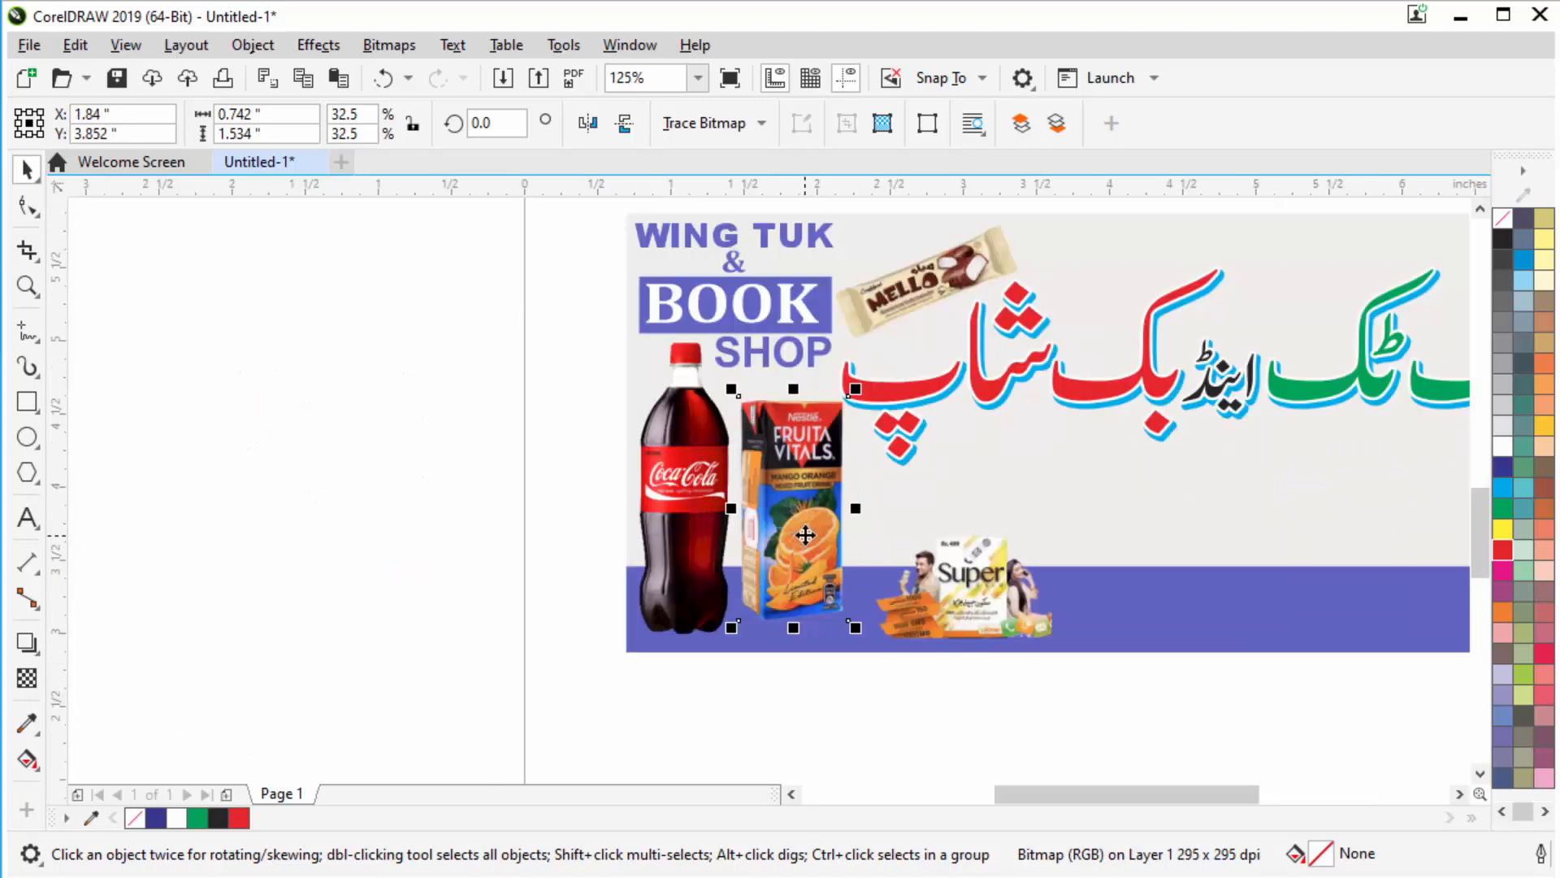
{"action": "left_click_drag", "start_coordinate": [804, 521], "coordinate": [802, 522]}
{"action": "scroll", "coordinate": [800, 520], "scroll_direction": "down", "scroll_amount": 2}
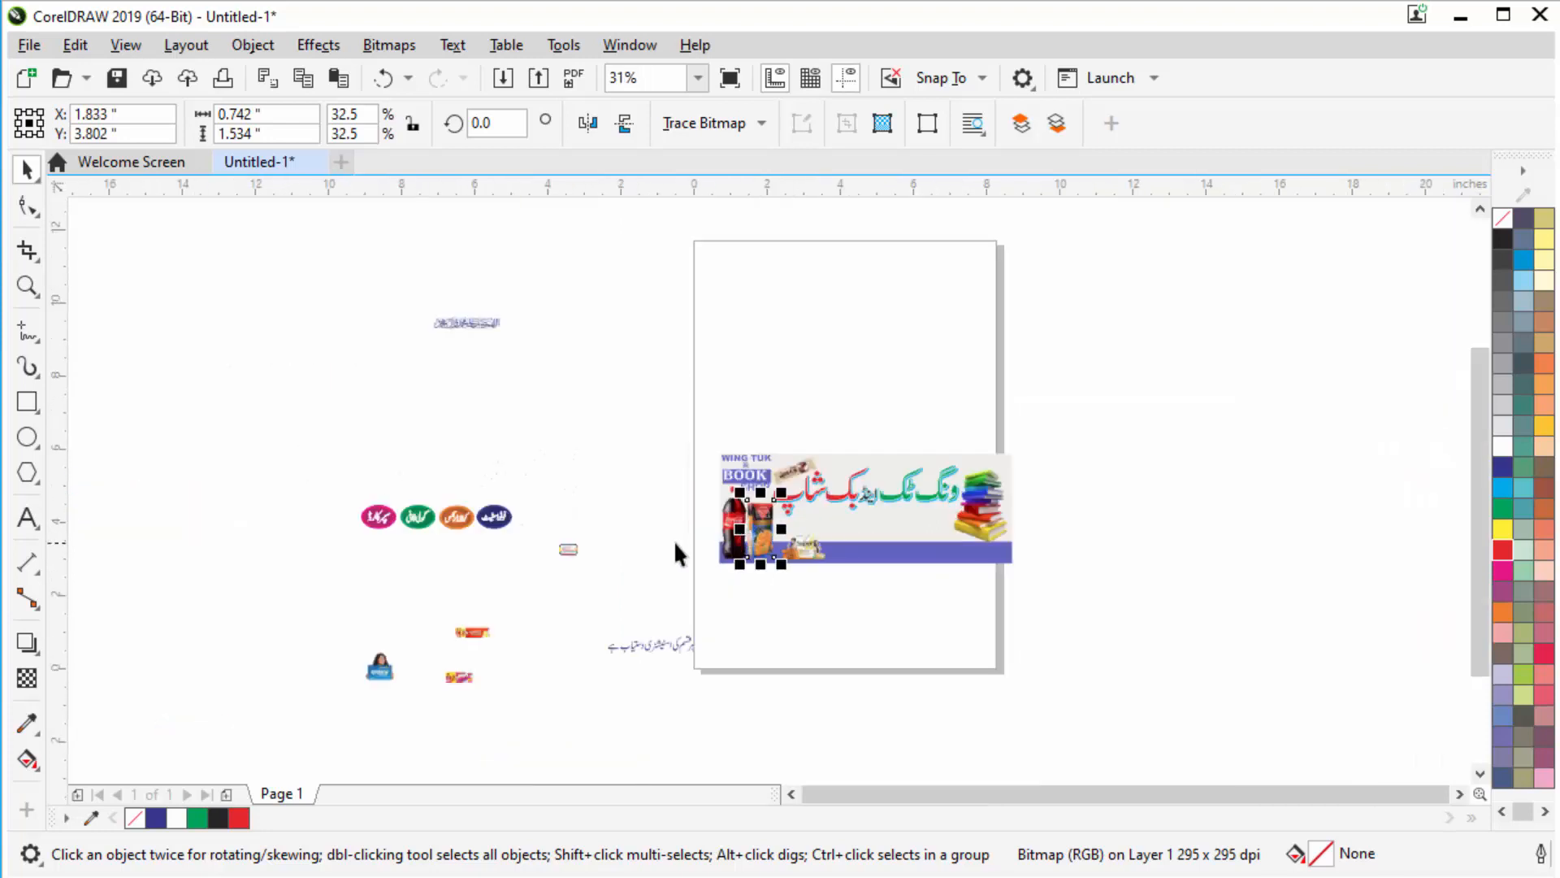
{"action": "left_click", "coordinate": [398, 488]}
Shift the Super card image closer to the juice box on the purple strip.
{"action": "scroll", "coordinate": [761, 545], "scroll_direction": "up", "scroll_amount": 1}
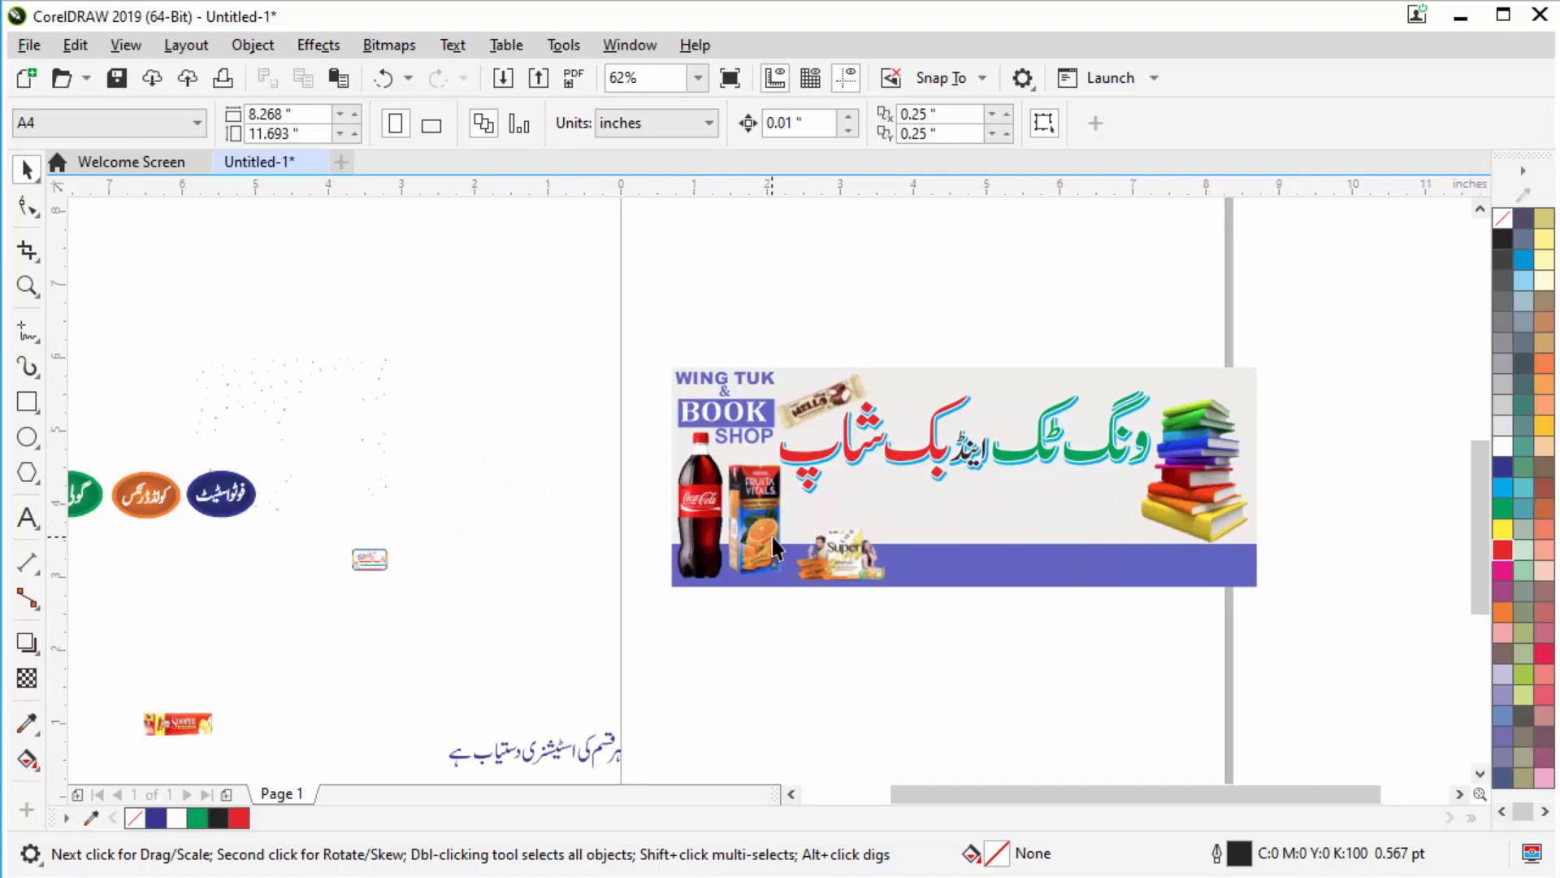
{"action": "left_click", "coordinate": [841, 550]}
{"action": "scroll", "coordinate": [842, 553], "scroll_direction": "up", "scroll_amount": 2}
{"action": "left_click_drag", "start_coordinate": [841, 553], "coordinate": [788, 561]}
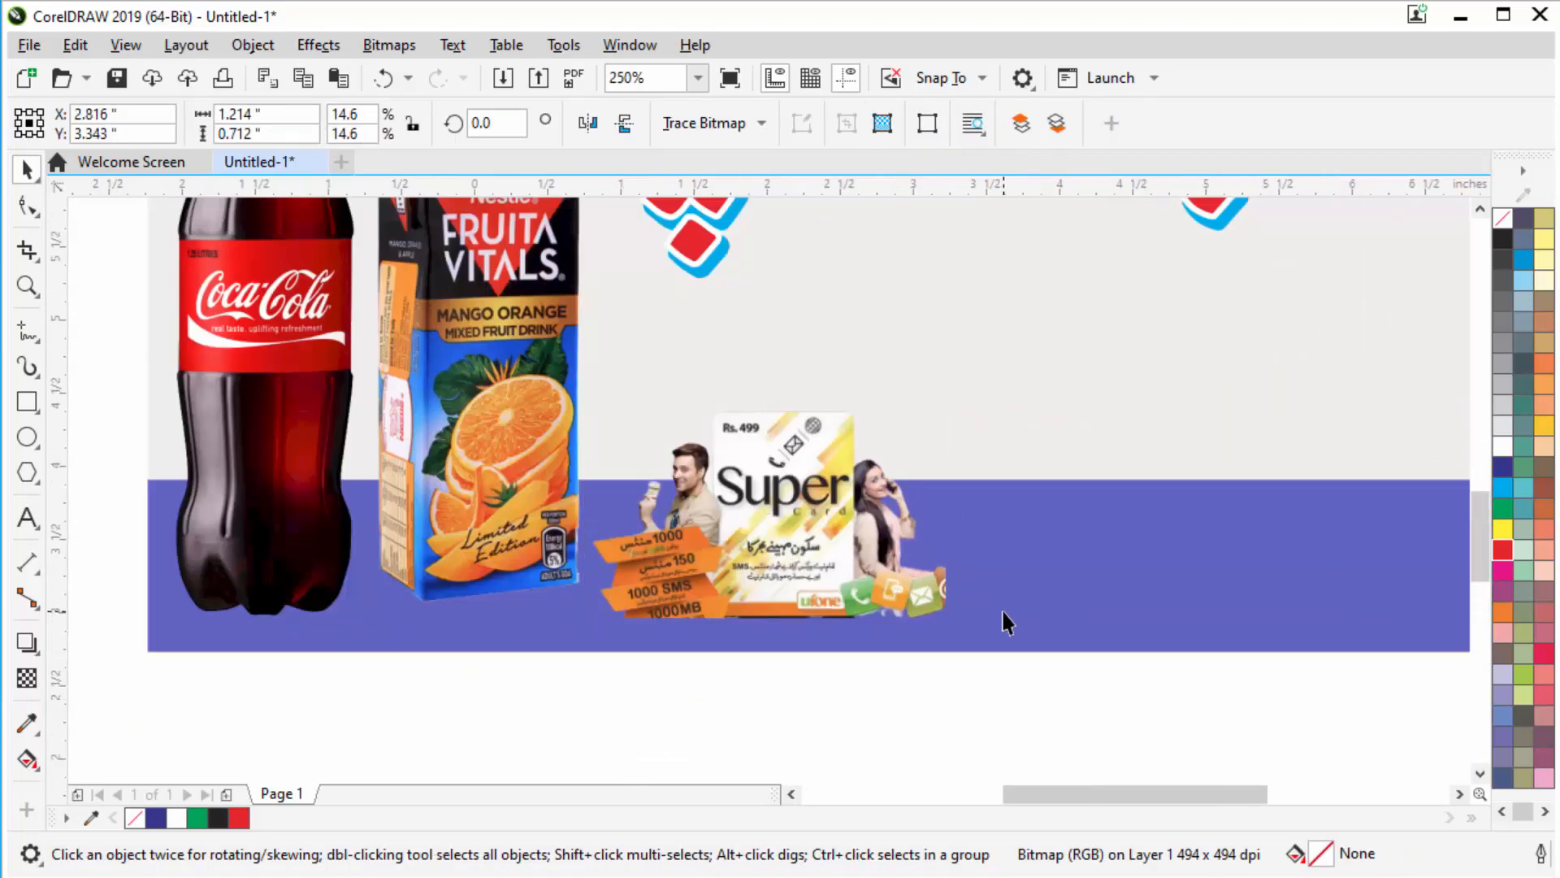
Place the Easy card image on the purple strip directly beside the Super card image.
{"action": "scroll", "coordinate": [1007, 622], "scroll_direction": "down", "scroll_amount": 3}
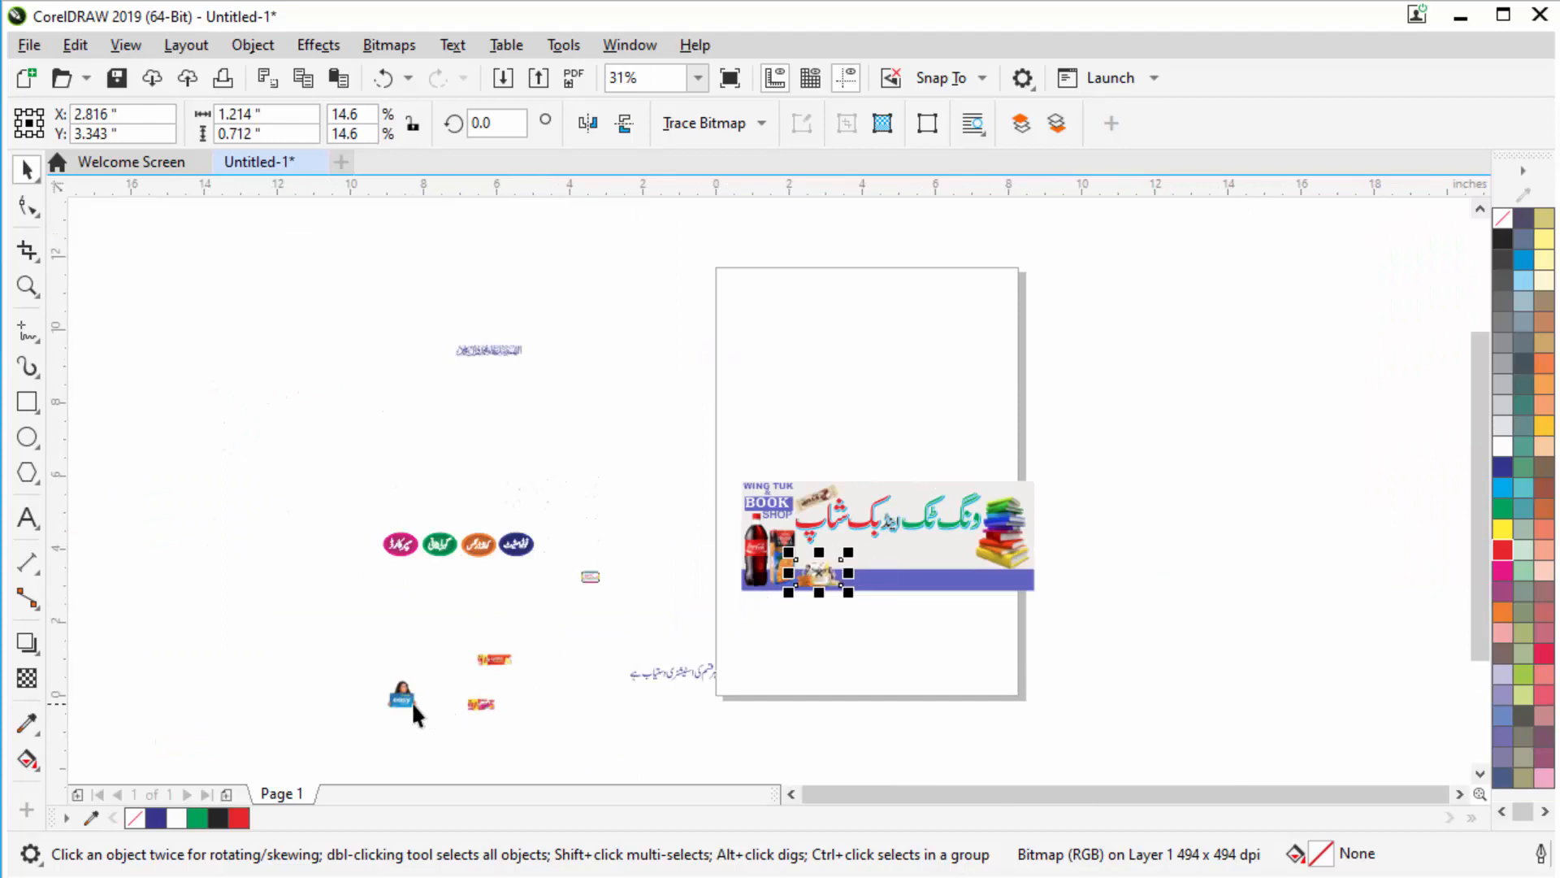
{"action": "left_click", "coordinate": [403, 697]}
{"action": "left_click_drag", "start_coordinate": [404, 697], "coordinate": [868, 355]}
{"action": "scroll", "coordinate": [861, 609], "scroll_direction": "up", "scroll_amount": 1}
{"action": "scroll", "coordinate": [864, 605], "scroll_direction": "up", "scroll_amount": 2}
{"action": "scroll", "coordinate": [870, 401], "scroll_direction": "down", "scroll_amount": 2}
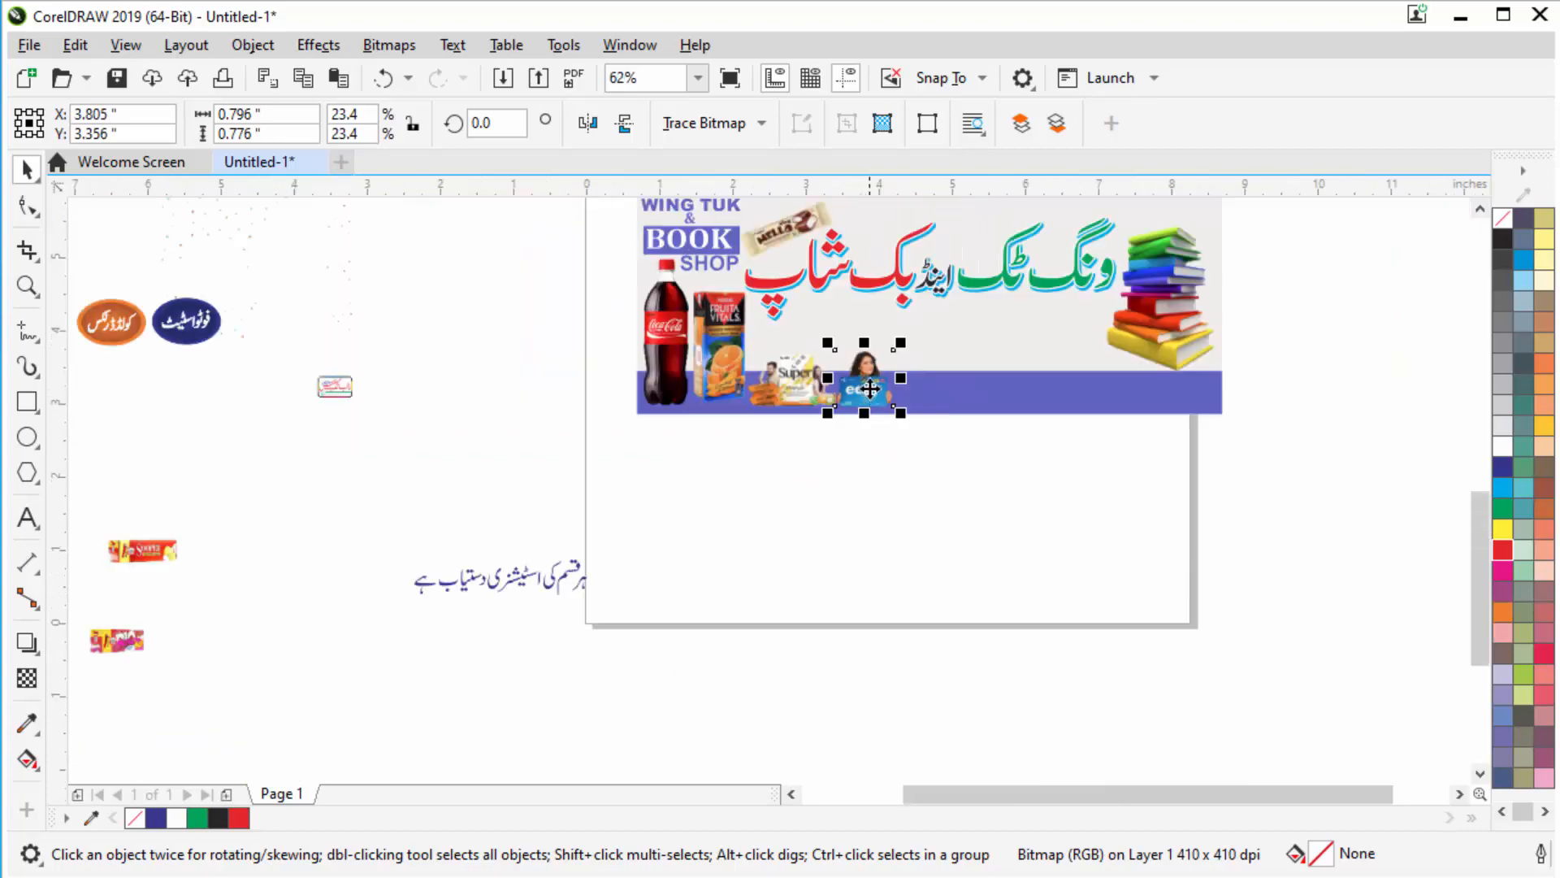
{"action": "scroll", "coordinate": [866, 399], "scroll_direction": "up", "scroll_amount": 1}
{"action": "scroll", "coordinate": [866, 398], "scroll_direction": "down", "scroll_amount": 1}
{"action": "left_click", "coordinate": [886, 533]}
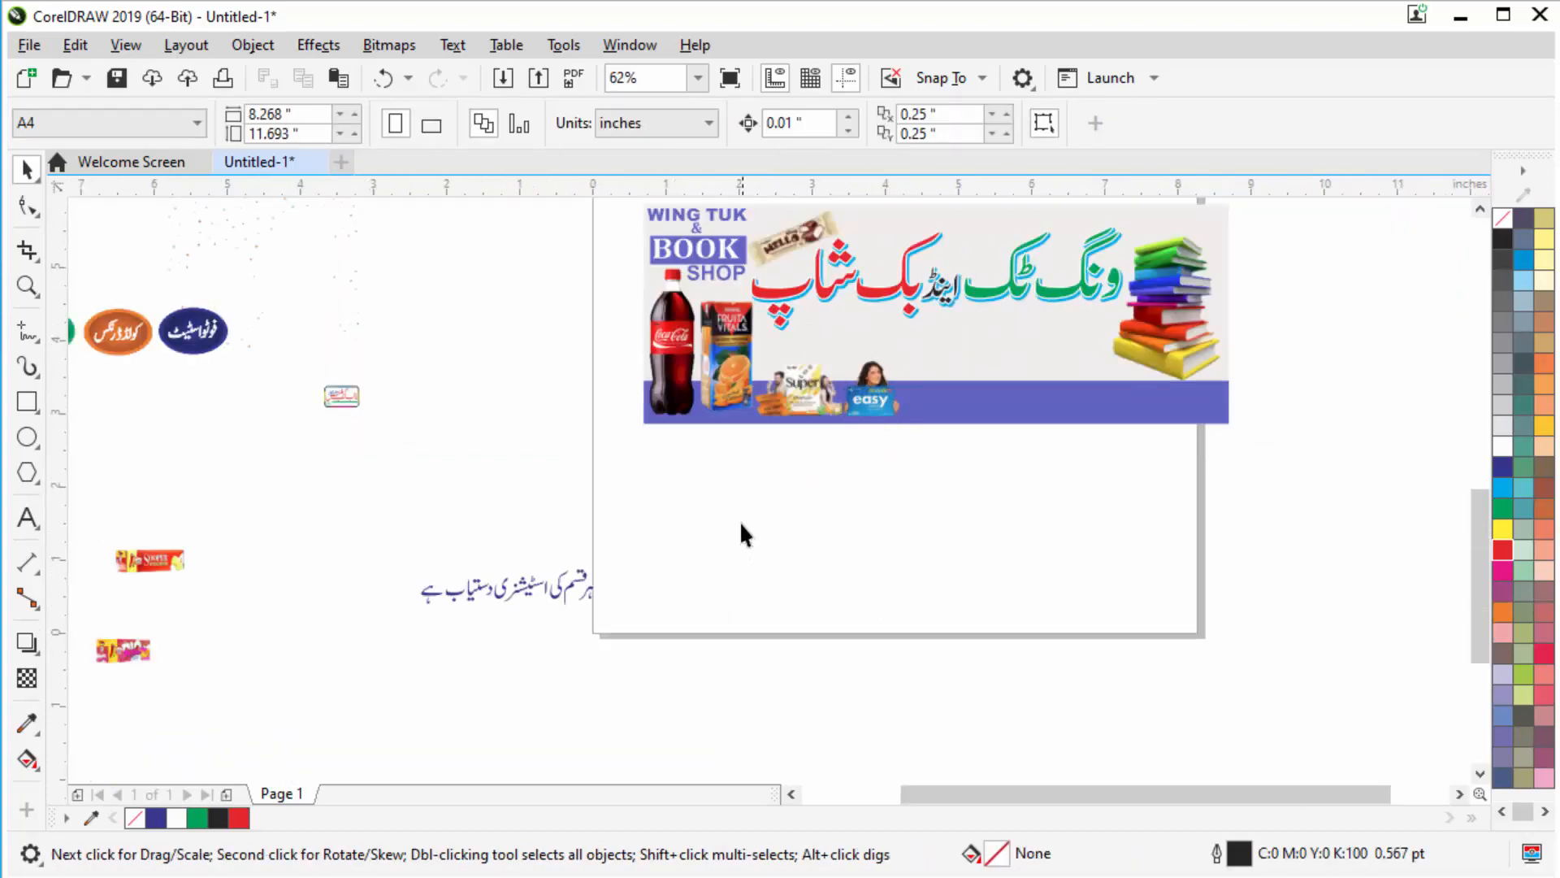
Stack the Sooper biscuit pack above the Rio pack and select both together.
{"action": "scroll", "coordinate": [739, 520], "scroll_direction": "down", "scroll_amount": 1}
{"action": "scroll", "coordinate": [528, 540], "scroll_direction": "up", "scroll_amount": 1}
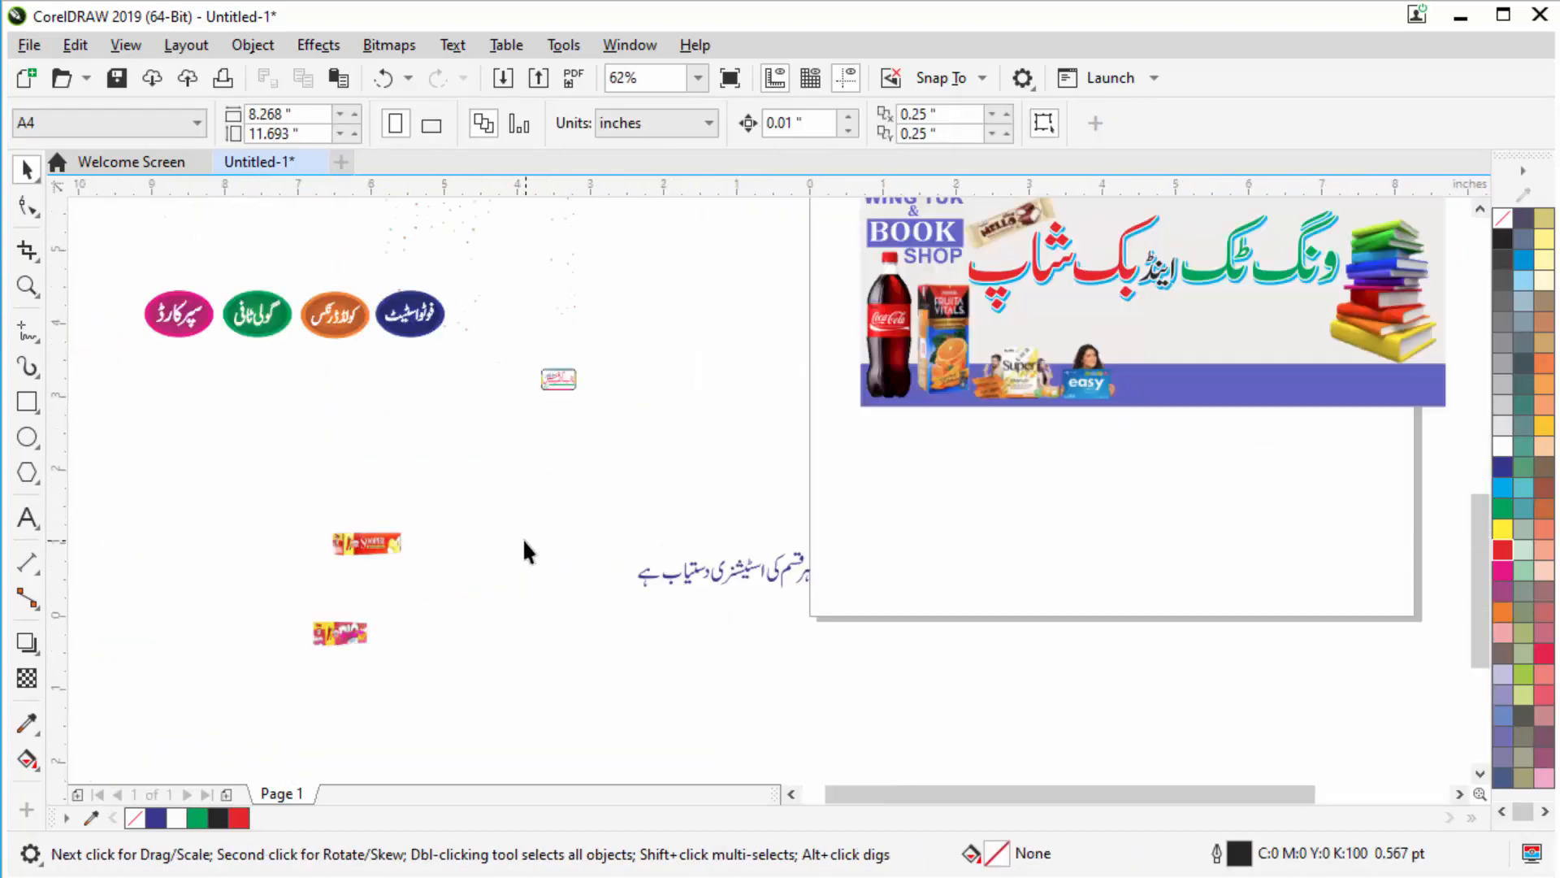
{"action": "left_click", "coordinate": [366, 542]}
{"action": "scroll", "coordinate": [366, 542], "scroll_direction": "up", "scroll_amount": 1}
{"action": "left_click_drag", "start_coordinate": [366, 542], "coordinate": [331, 672]}
{"action": "scroll", "coordinate": [483, 446], "scroll_direction": "down", "scroll_amount": 1}
{"action": "left_click_drag", "start_coordinate": [515, 648], "coordinate": [341, 481]}
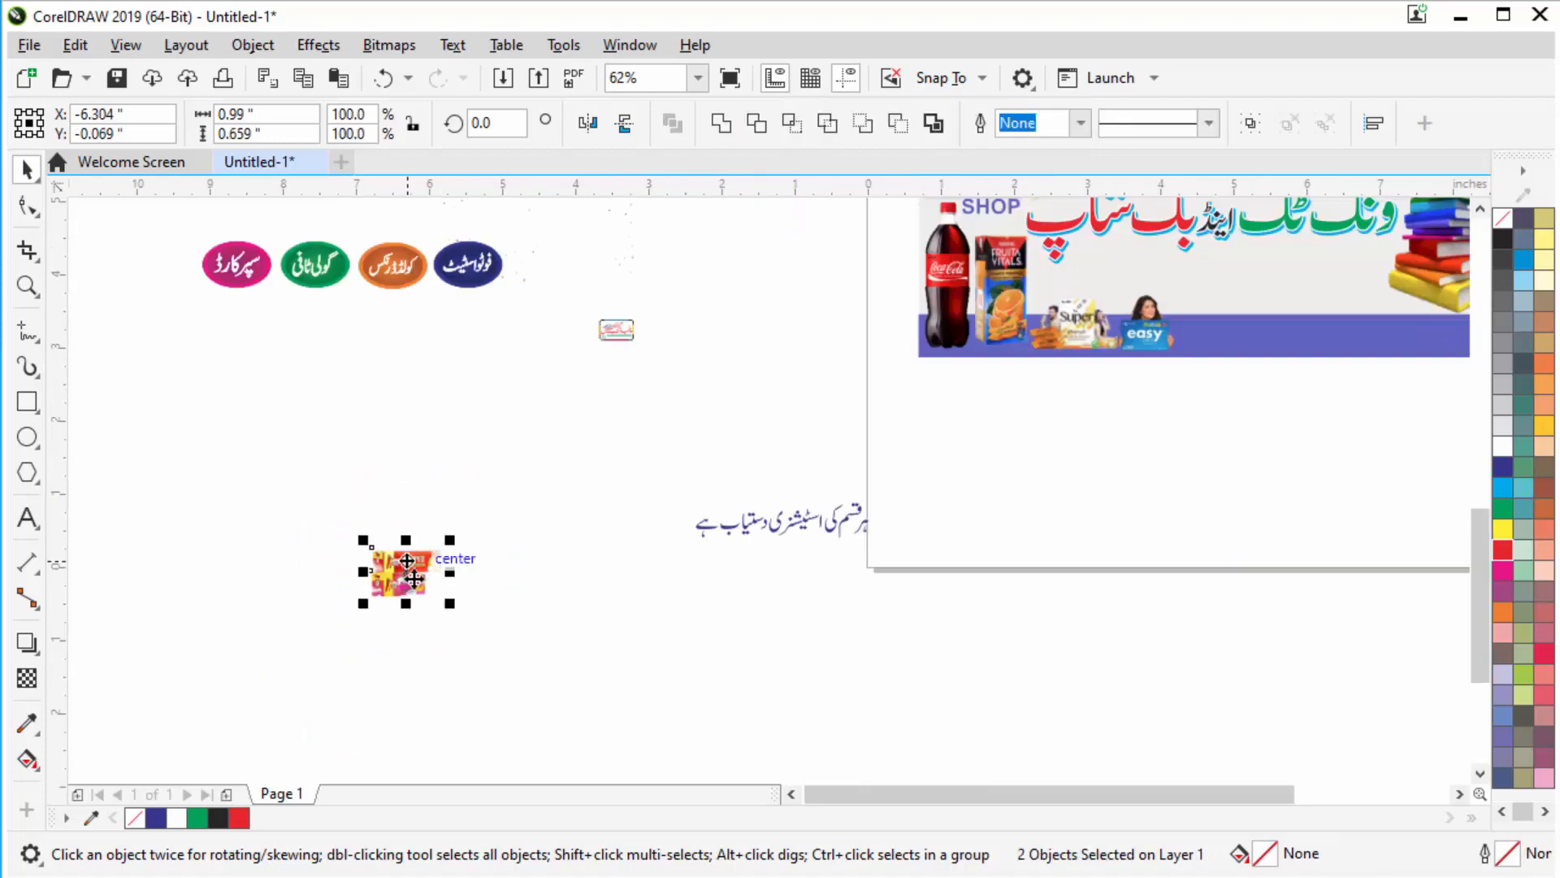
Place the stacked Sooper and Rio biscuit packs beside the Easy card image on the banner's purple strip.
{"action": "scroll", "coordinate": [405, 570], "scroll_direction": "down", "scroll_amount": 1}
{"action": "left_click_drag", "start_coordinate": [406, 569], "coordinate": [815, 487]}
{"action": "scroll", "coordinate": [815, 487], "scroll_direction": "up", "scroll_amount": 1}
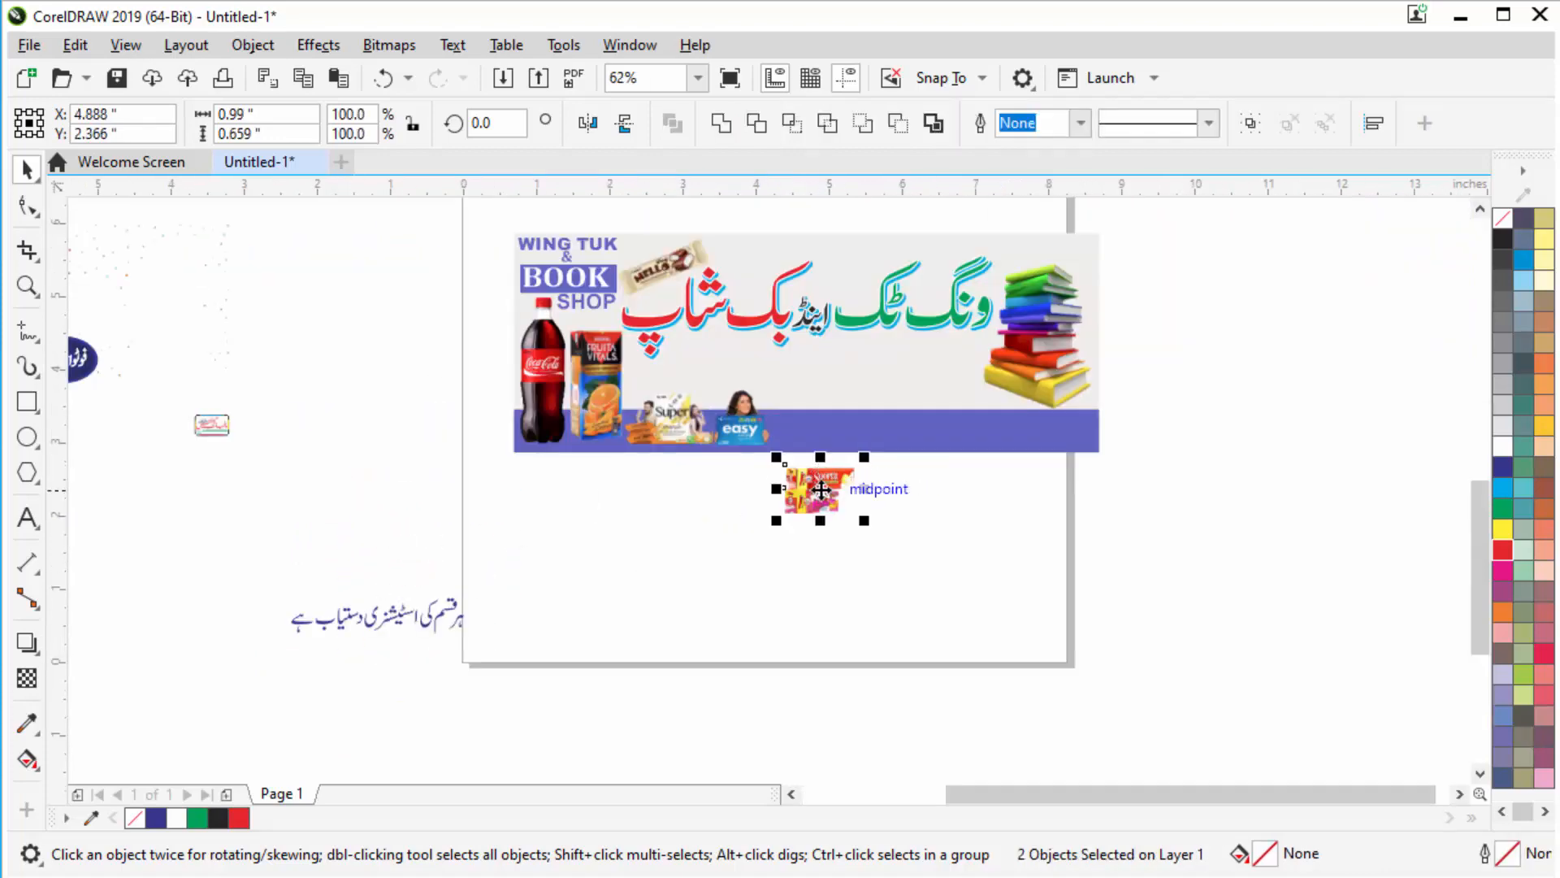
{"action": "scroll", "coordinate": [818, 484], "scroll_direction": "up", "scroll_amount": 2}
{"action": "scroll", "coordinate": [823, 490], "scroll_direction": "down", "scroll_amount": 1}
{"action": "left_click_drag", "start_coordinate": [819, 491], "coordinate": [780, 346]}
{"action": "scroll", "coordinate": [783, 334], "scroll_direction": "up", "scroll_amount": 1}
{"action": "scroll", "coordinate": [954, 451], "scroll_direction": "down", "scroll_amount": 2}
{"action": "left_click", "coordinate": [650, 601]}
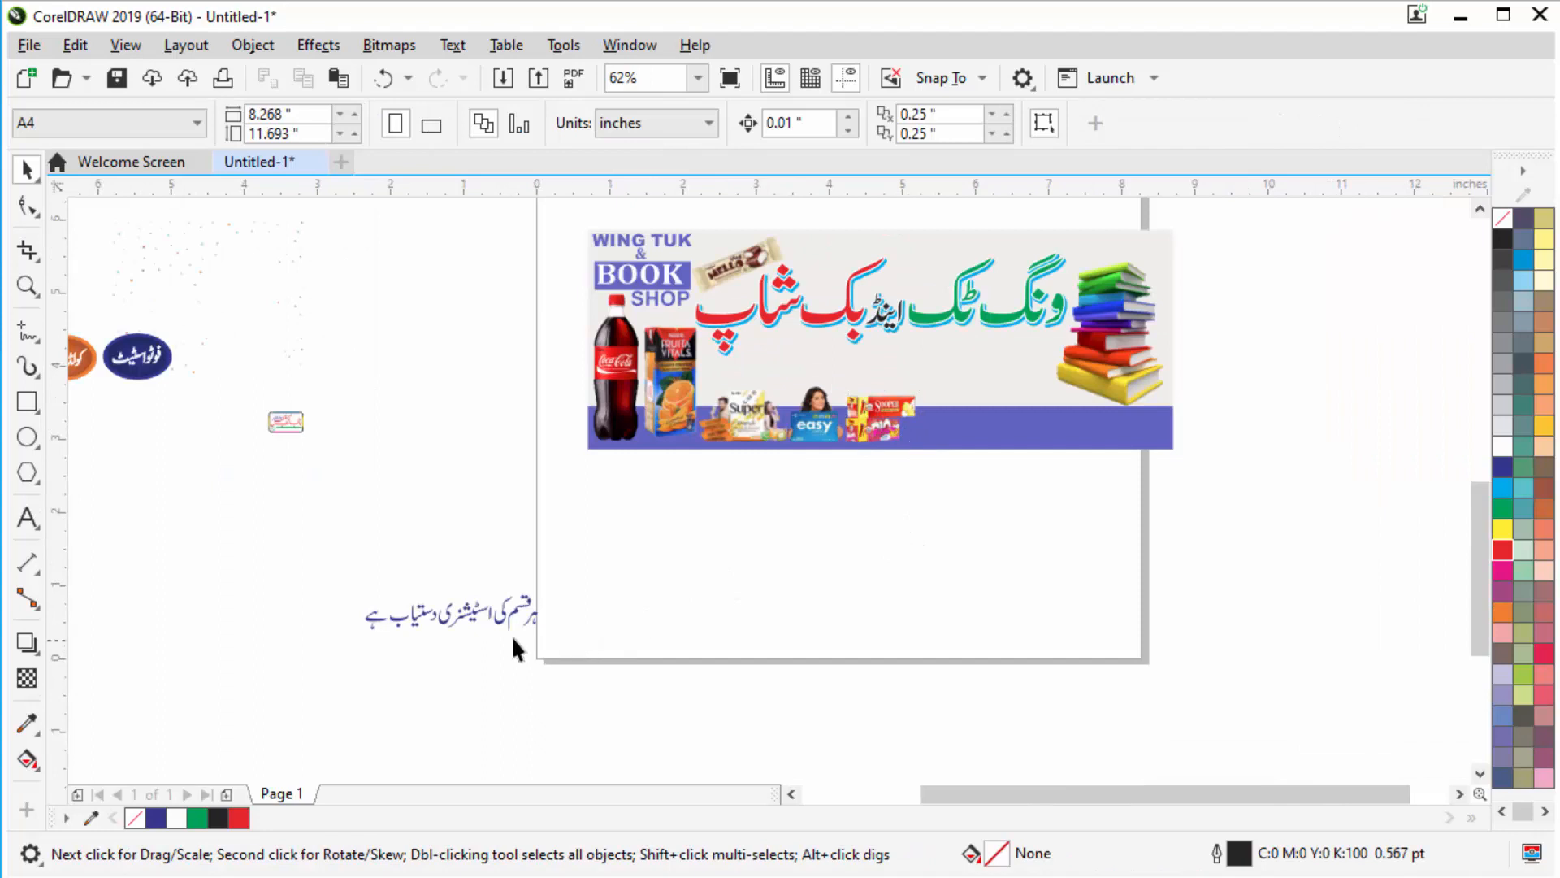
Place the Urdu line "ہر قسم کی اسٹیشنری دستیاب ہے" on the purple strip, beside the biscuit packs.
{"action": "left_click_drag", "start_coordinate": [495, 611], "coordinate": [1040, 468]}
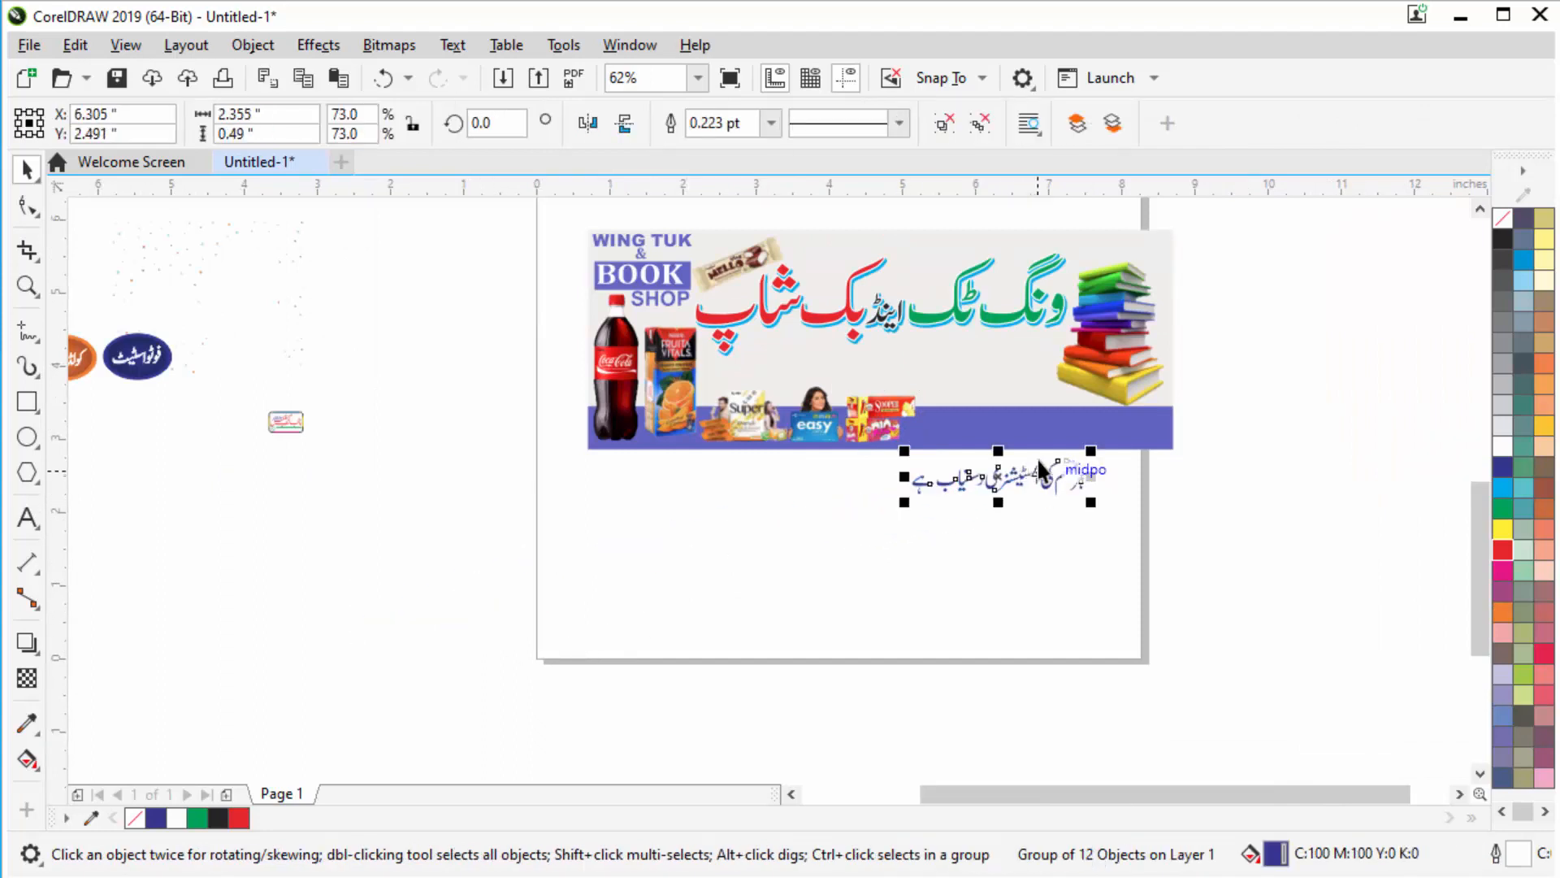
{"action": "scroll", "coordinate": [1040, 468], "scroll_direction": "up", "scroll_amount": 2}
{"action": "left_click_drag", "start_coordinate": [937, 551], "coordinate": [958, 344]}
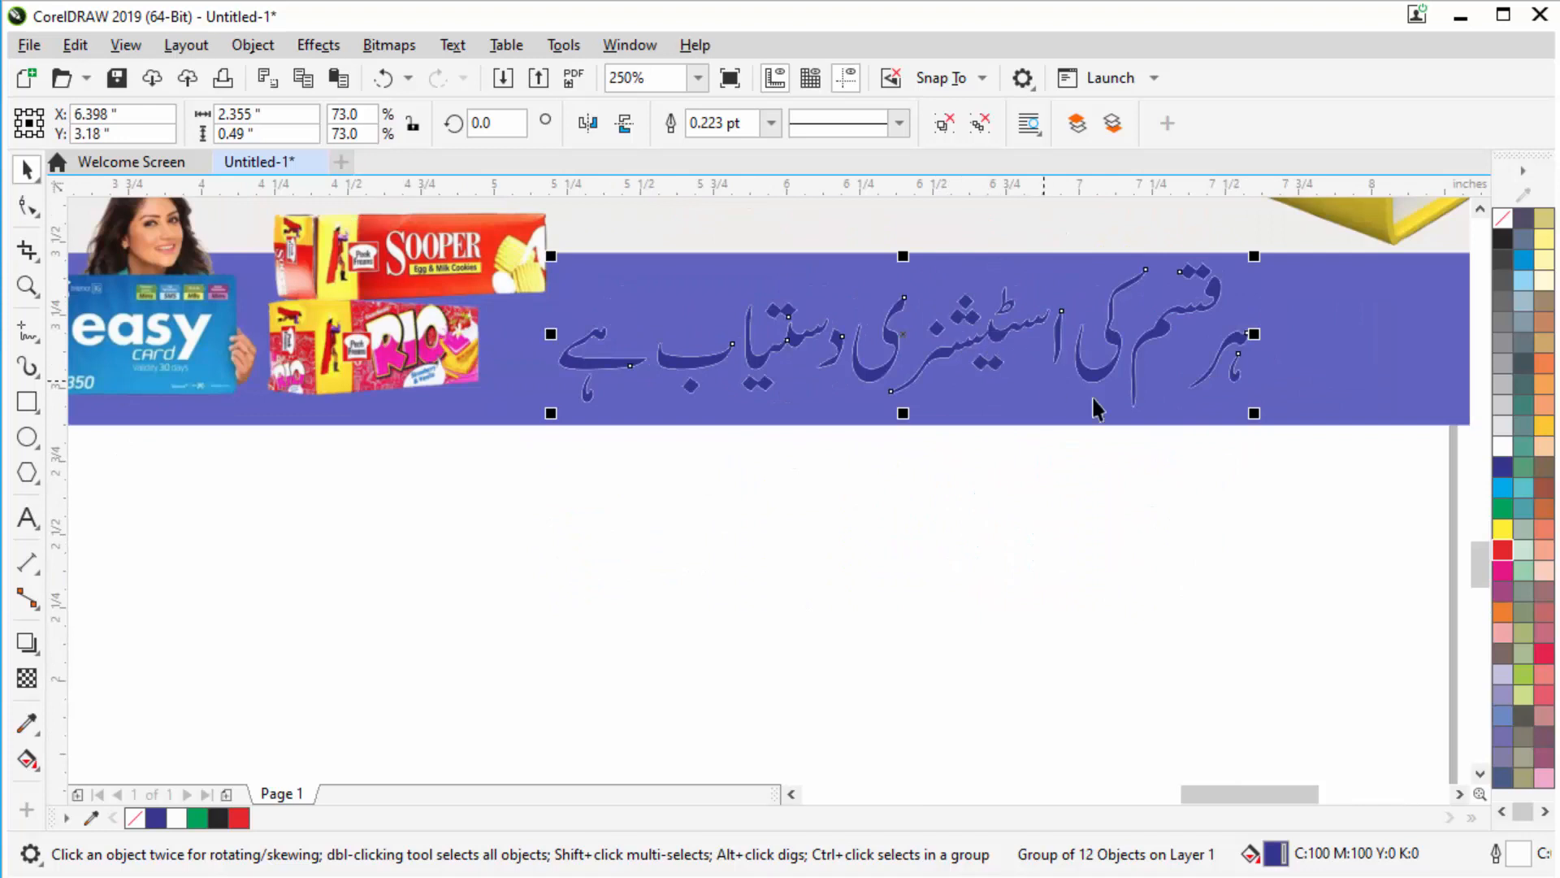
Fill the Urdu stationery line on the purple strip with white.
{"action": "left_click", "coordinate": [1503, 445]}
{"action": "left_click", "coordinate": [889, 561]}
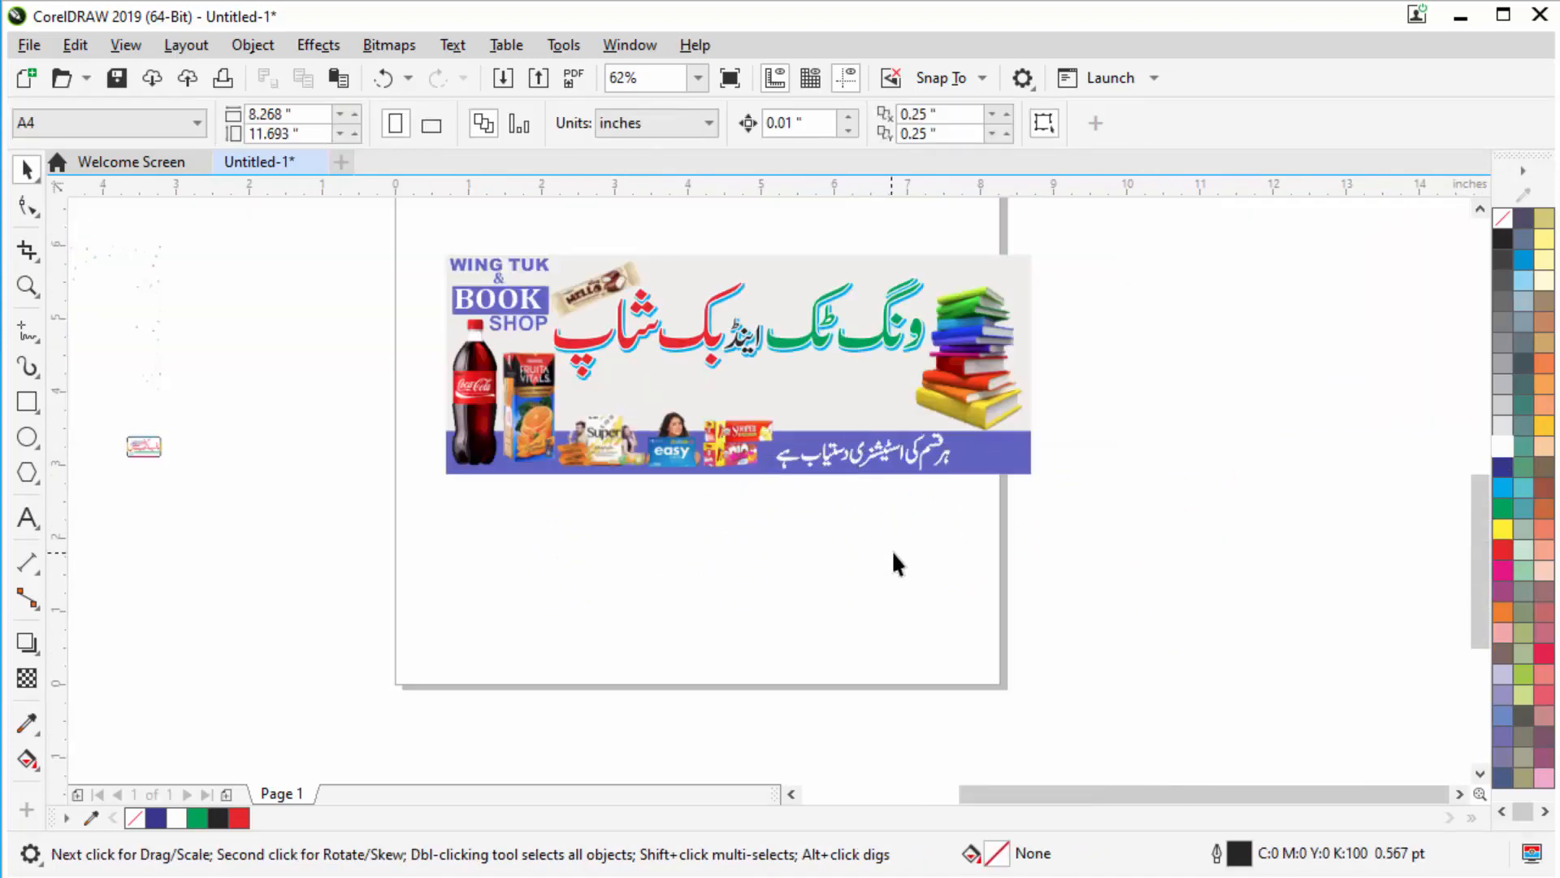
Place the small white logo badge at the empty end of the purple strip, below the book stack.
{"action": "scroll", "coordinate": [852, 441], "scroll_direction": "down", "scroll_amount": 2}
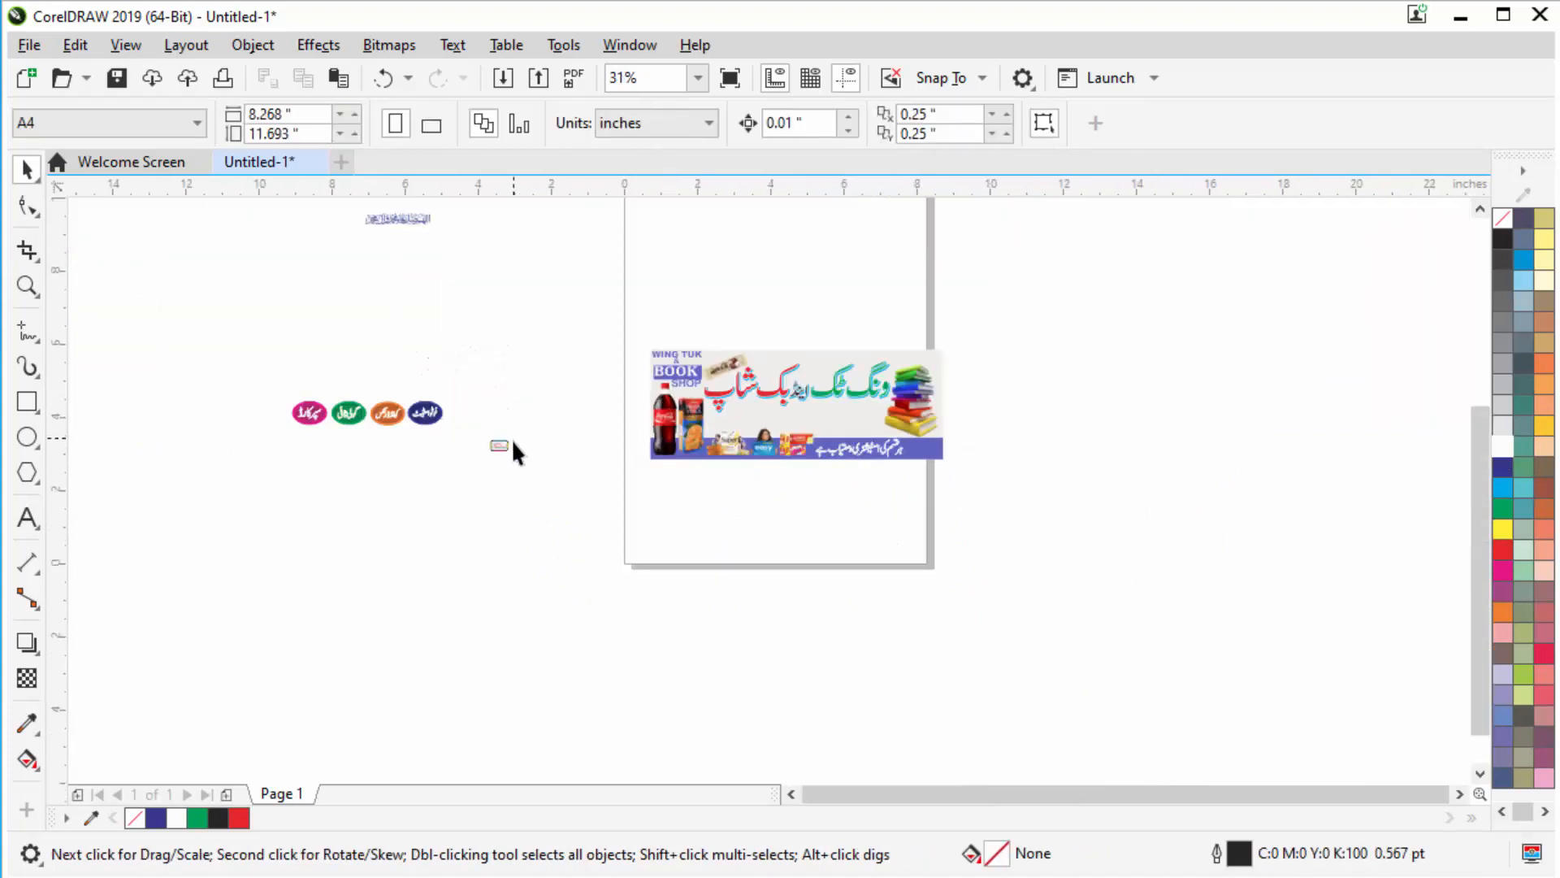
{"action": "left_click_drag", "start_coordinate": [510, 439], "coordinate": [971, 423]}
{"action": "scroll", "coordinate": [922, 461], "scroll_direction": "up", "scroll_amount": 4}
{"action": "scroll", "coordinate": [928, 421], "scroll_direction": "up", "scroll_amount": 2}
{"action": "scroll", "coordinate": [1084, 529], "scroll_direction": "down", "scroll_amount": 4}
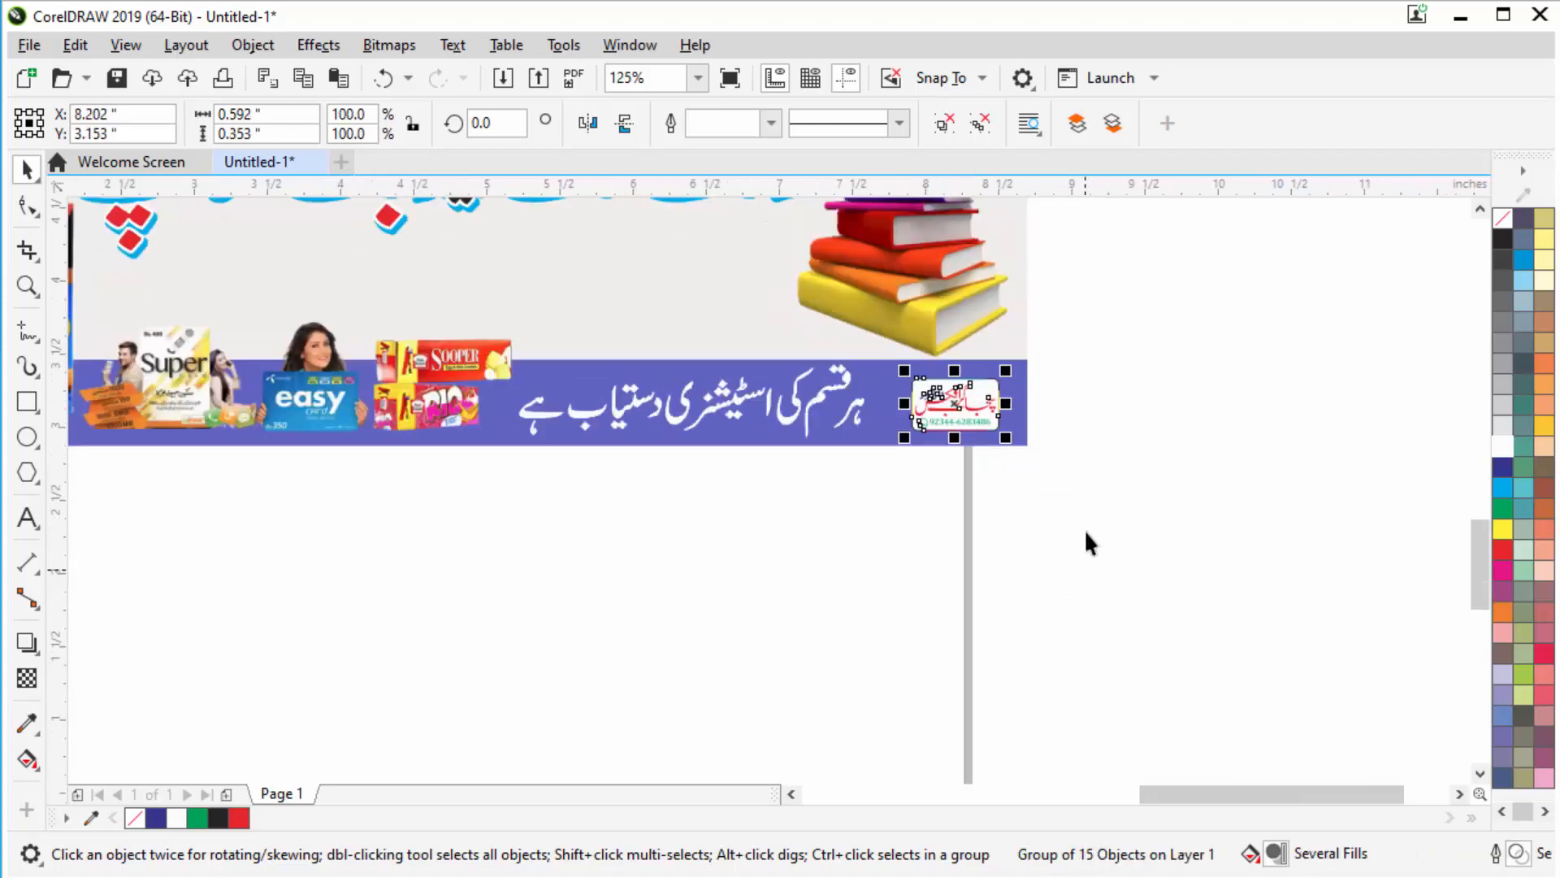
{"action": "left_click", "coordinate": [926, 552]}
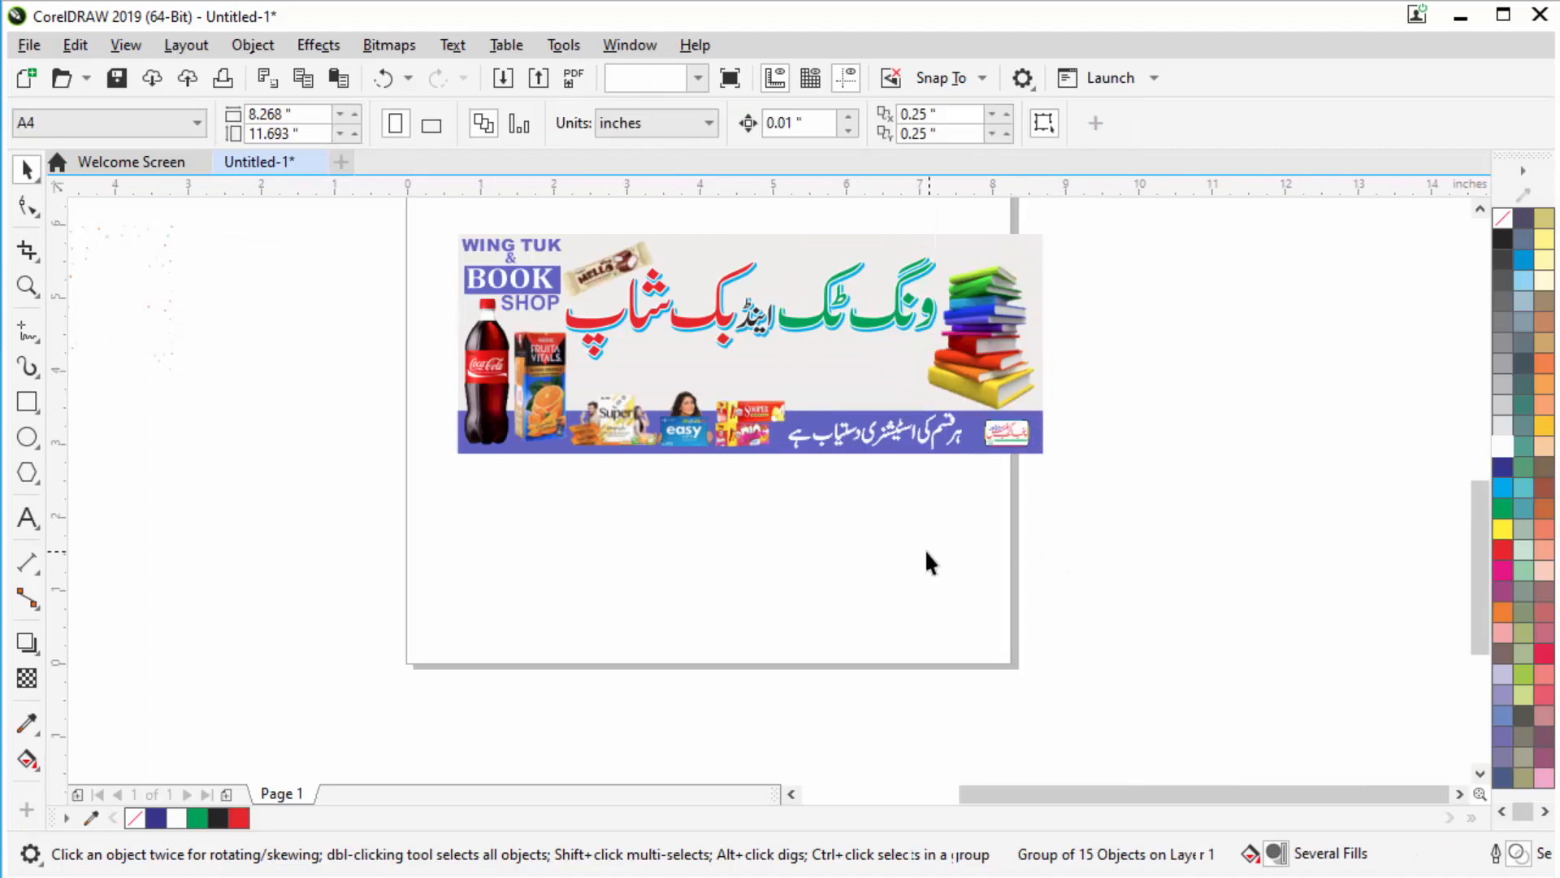
Nudge the white Urdu stationery line about 0.14 inch along the purple strip towards the logo badge.
{"action": "left_click", "coordinate": [936, 441]}
{"action": "left_click", "coordinate": [942, 450], "text": "ctrl"}
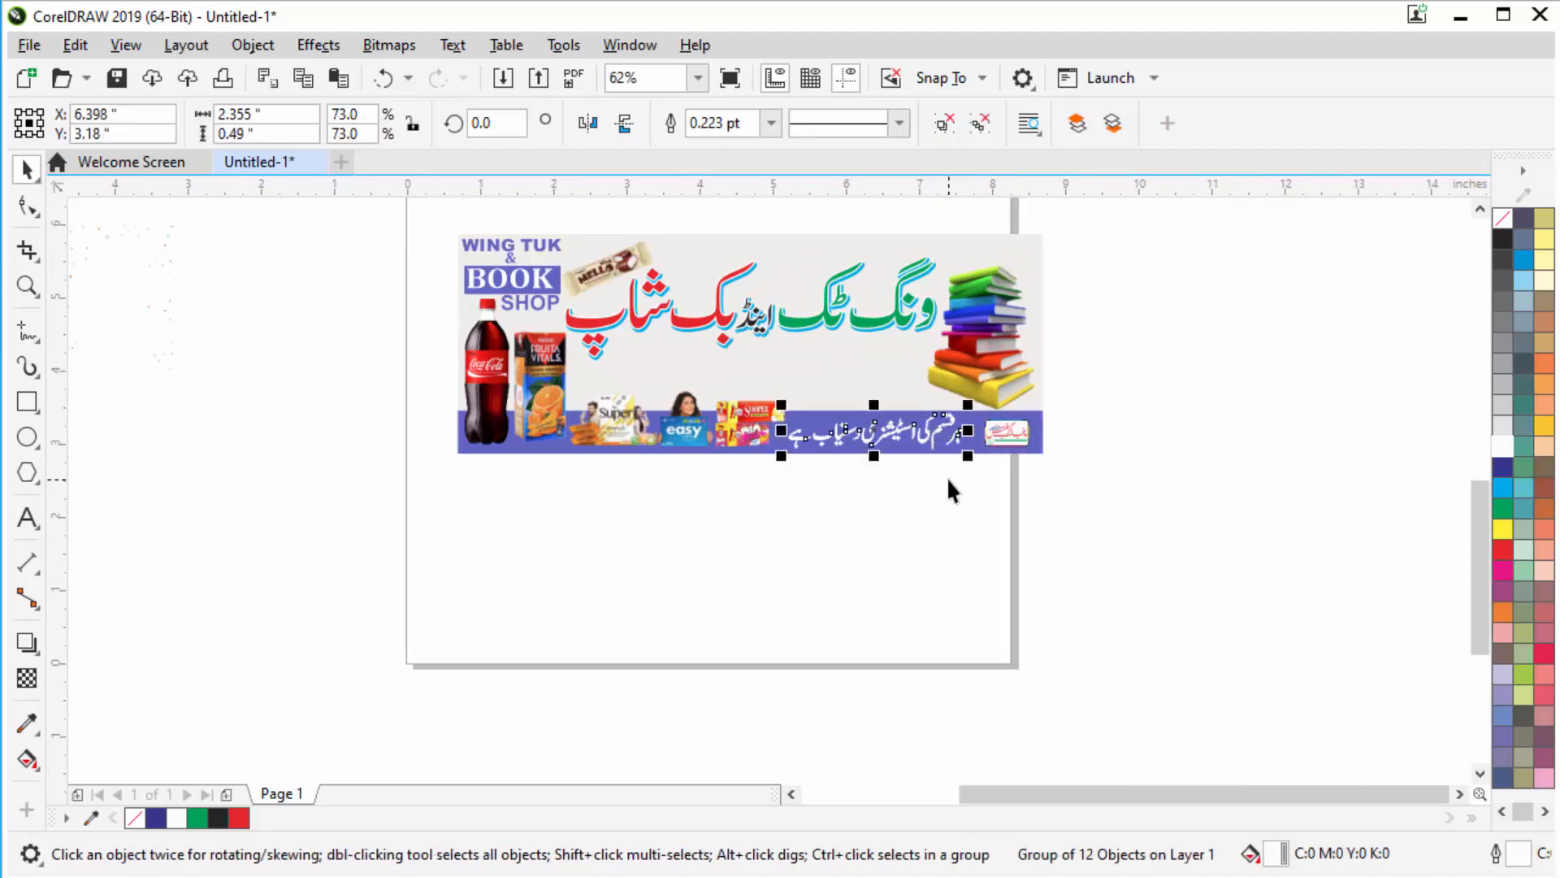
{"action": "key", "text": "Right"}
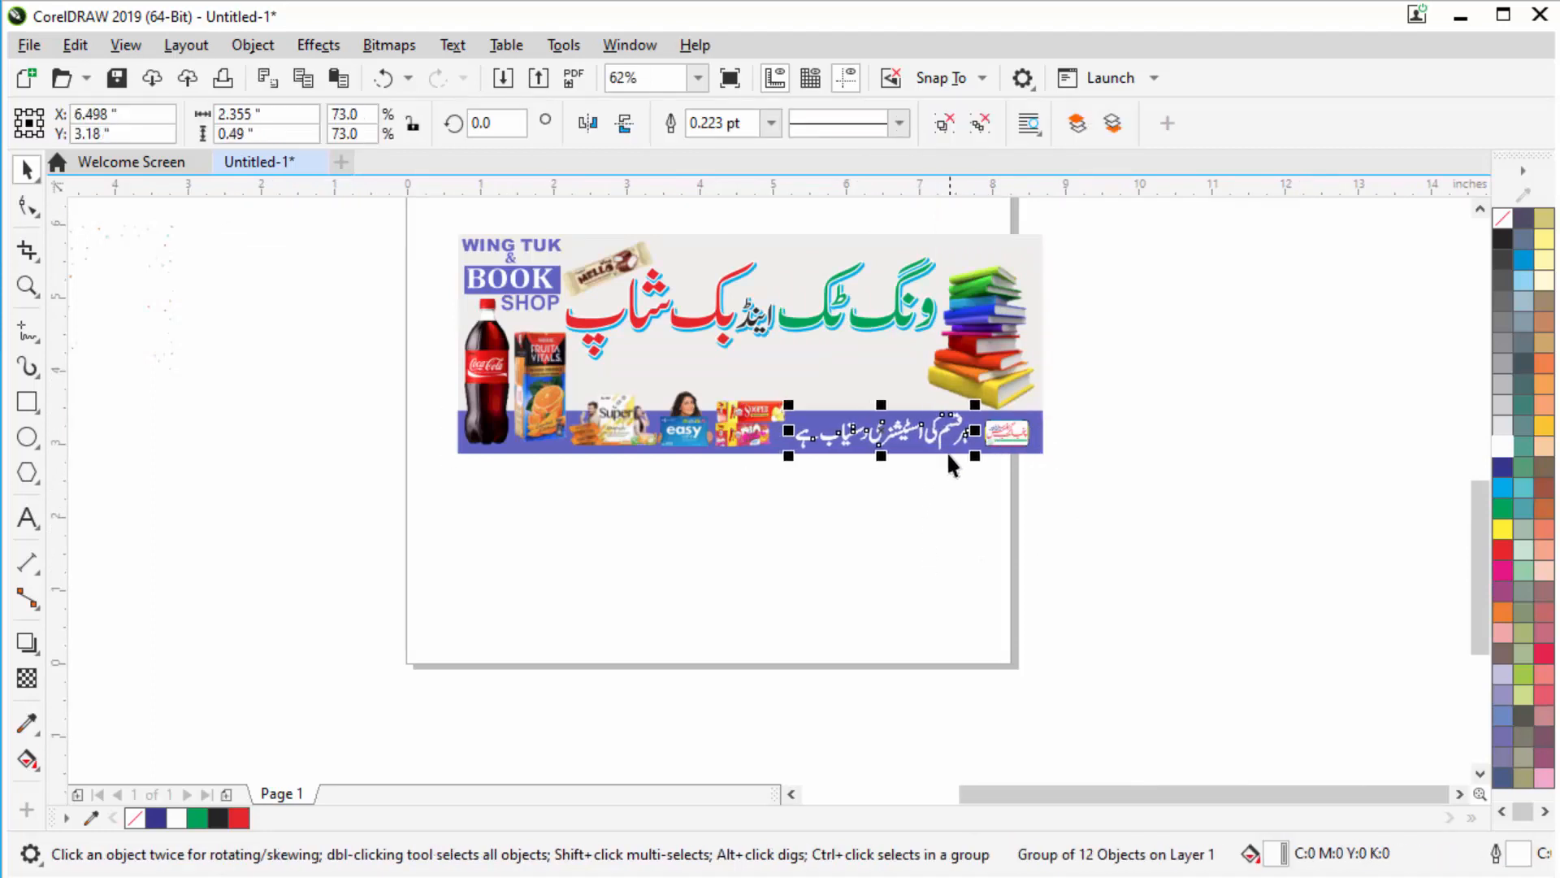
{"action": "key", "text": "Right"}
{"action": "key", "text": "Right"}
{"action": "key", "text": "Right"}
{"action": "key", "text": "Right"}
Place the row of four coloured Urdu ovals on the banner between the title and the product images, slightly lowered.
{"action": "scroll", "coordinate": [980, 492], "scroll_direction": "down", "scroll_amount": 2}
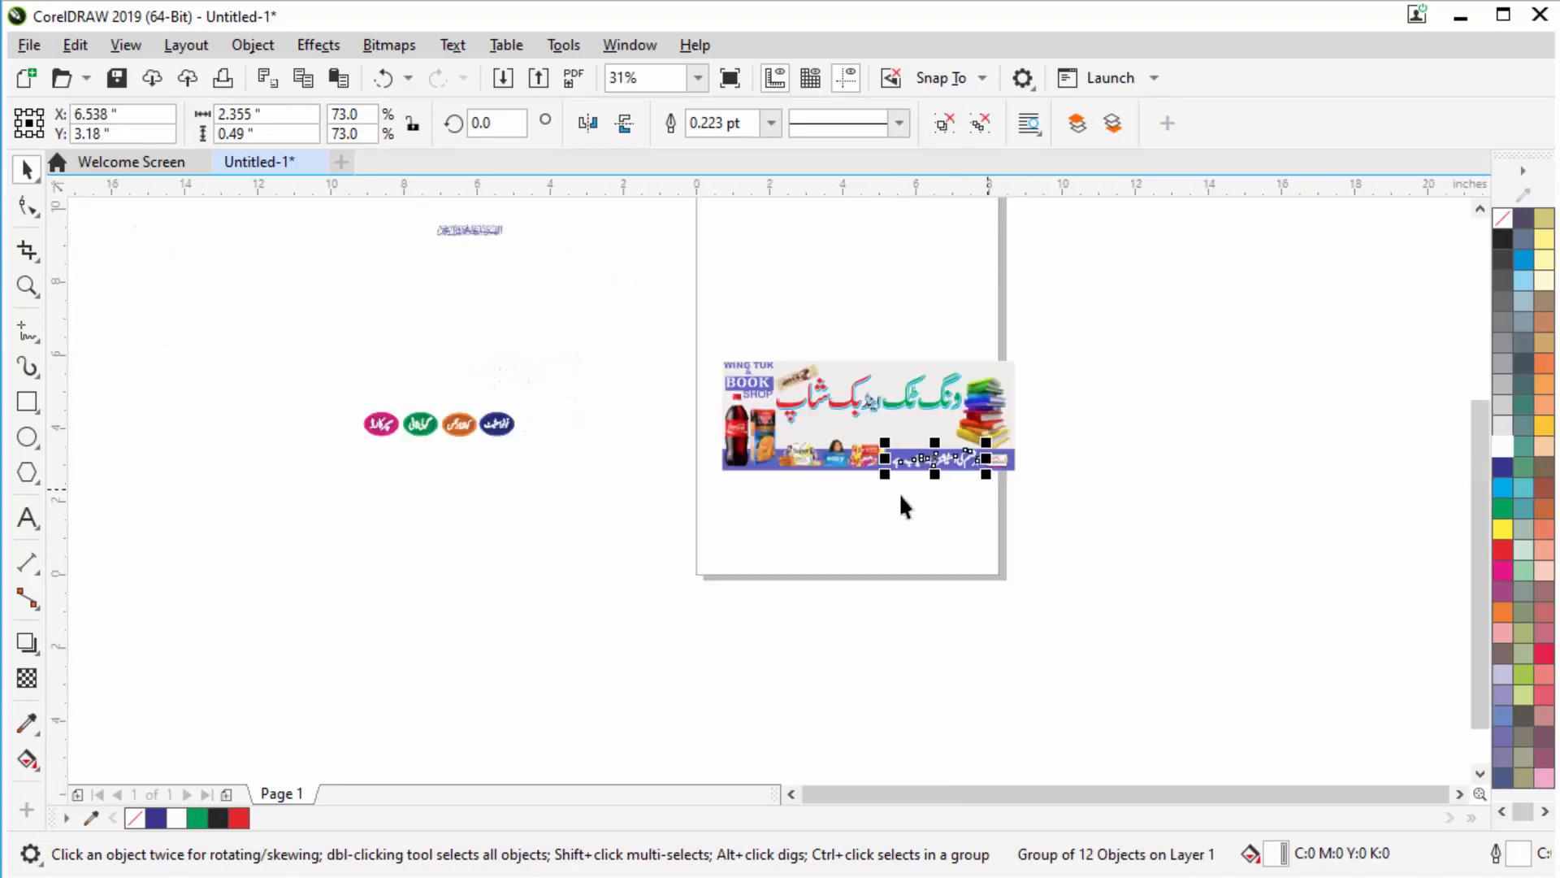
{"action": "left_click_drag", "start_coordinate": [344, 389], "coordinate": [919, 400]}
{"action": "scroll", "coordinate": [866, 465], "scroll_direction": "up", "scroll_amount": 2}
{"action": "scroll", "coordinate": [918, 400], "scroll_direction": "up", "scroll_amount": 5}
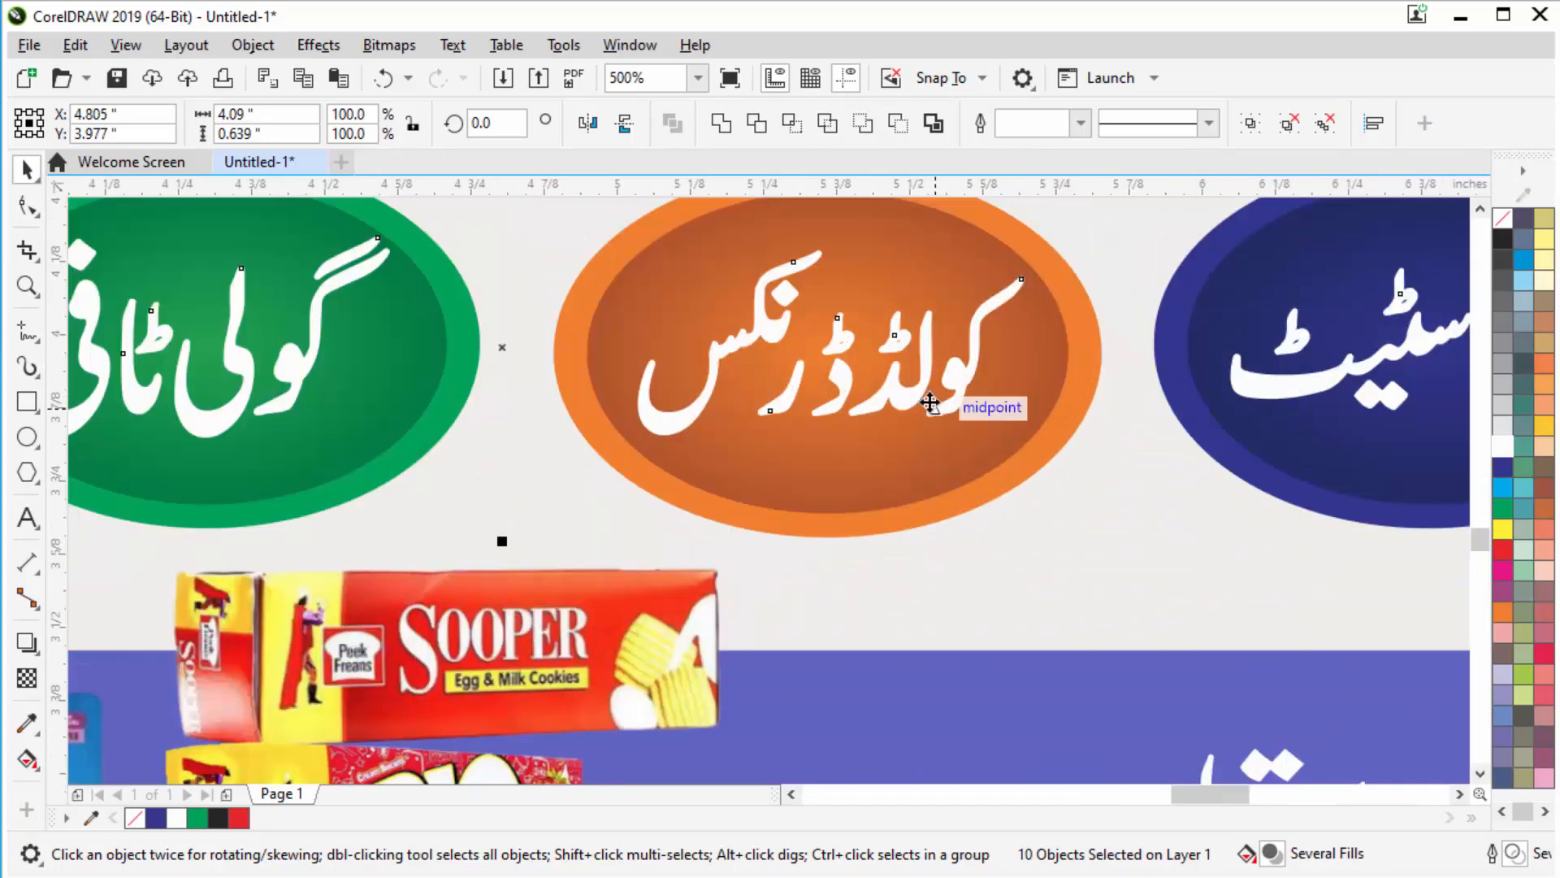
{"action": "scroll", "coordinate": [918, 400], "scroll_direction": "down", "scroll_amount": 1}
{"action": "key", "text": "Down"}
{"action": "key", "text": "Down"}
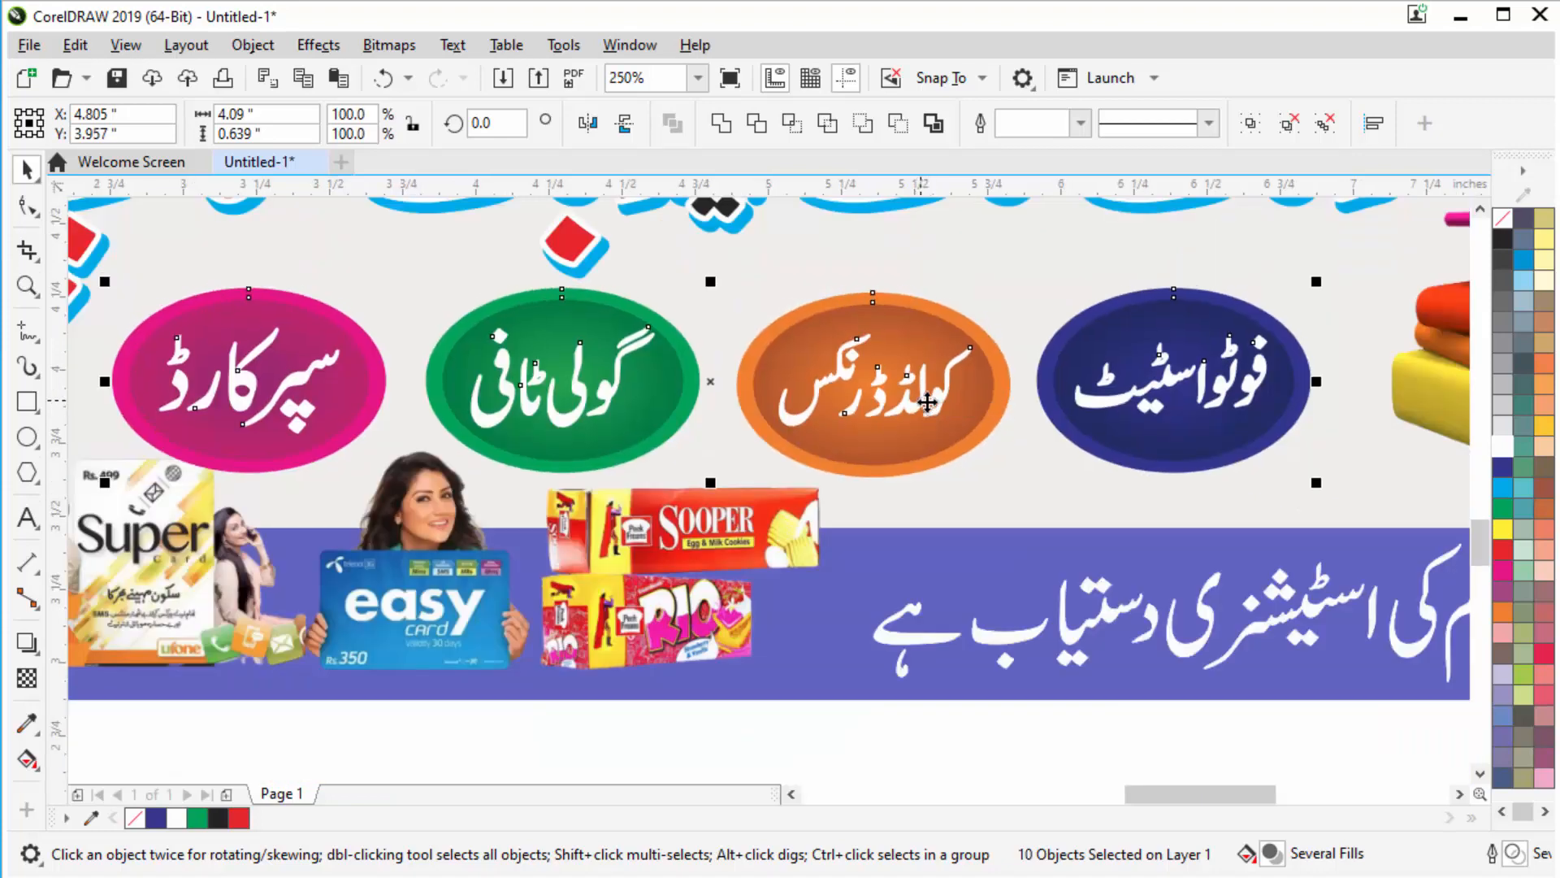
{"action": "key", "text": "Up"}
Scale the Super card image down to about 1.19 by 0.7 inches and position it clear of the pink oval.
{"action": "scroll", "coordinate": [929, 400], "scroll_direction": "down", "scroll_amount": 1}
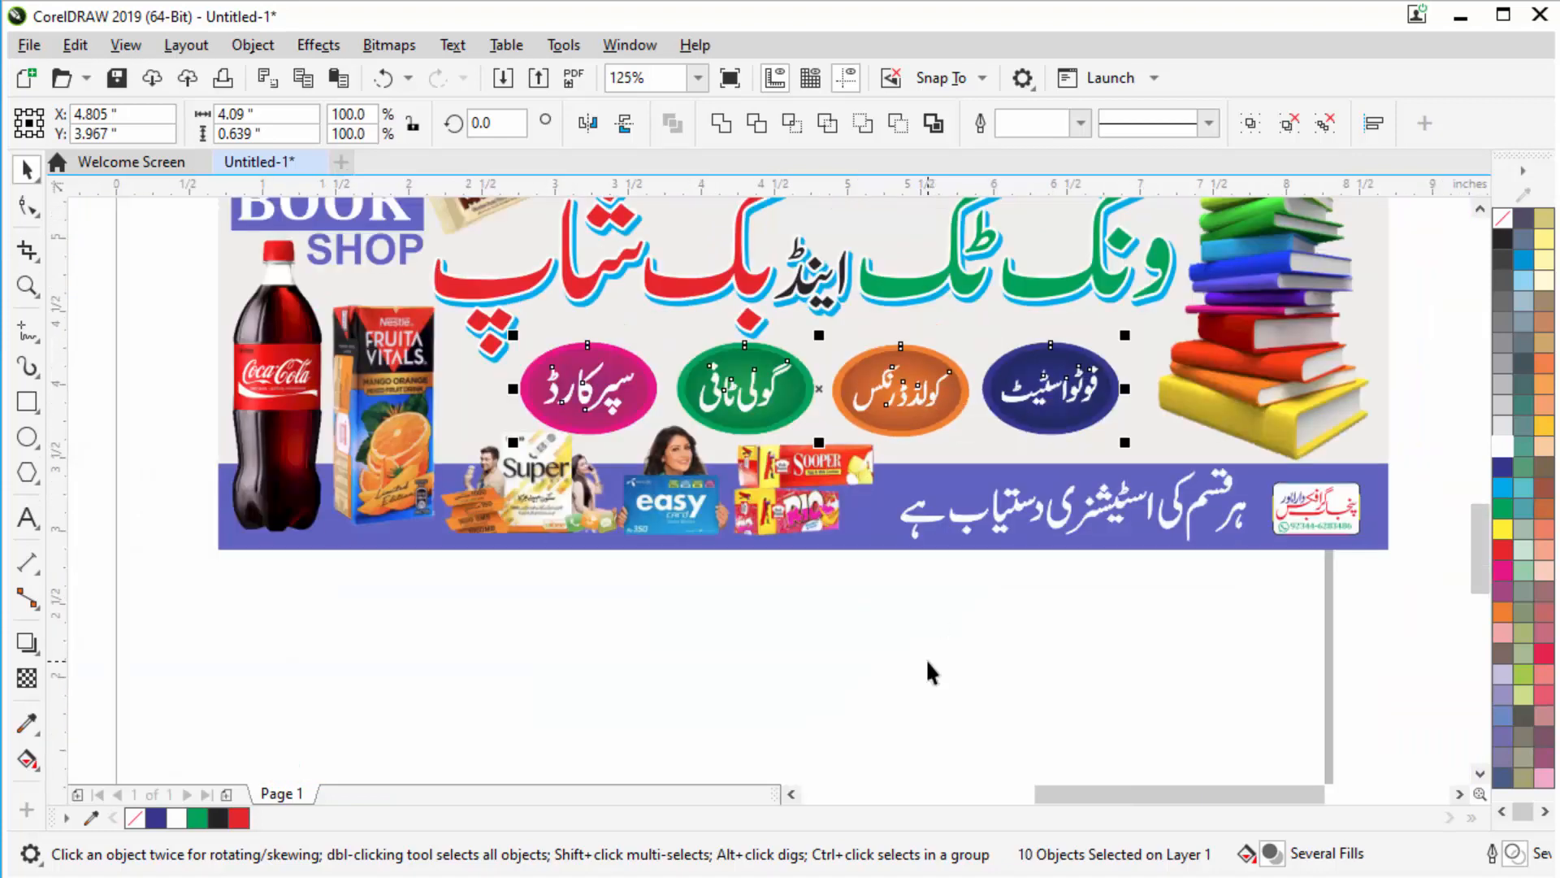
{"action": "left_click", "coordinate": [562, 489]}
{"action": "scroll", "coordinate": [664, 408], "scroll_direction": "up", "scroll_amount": 1}
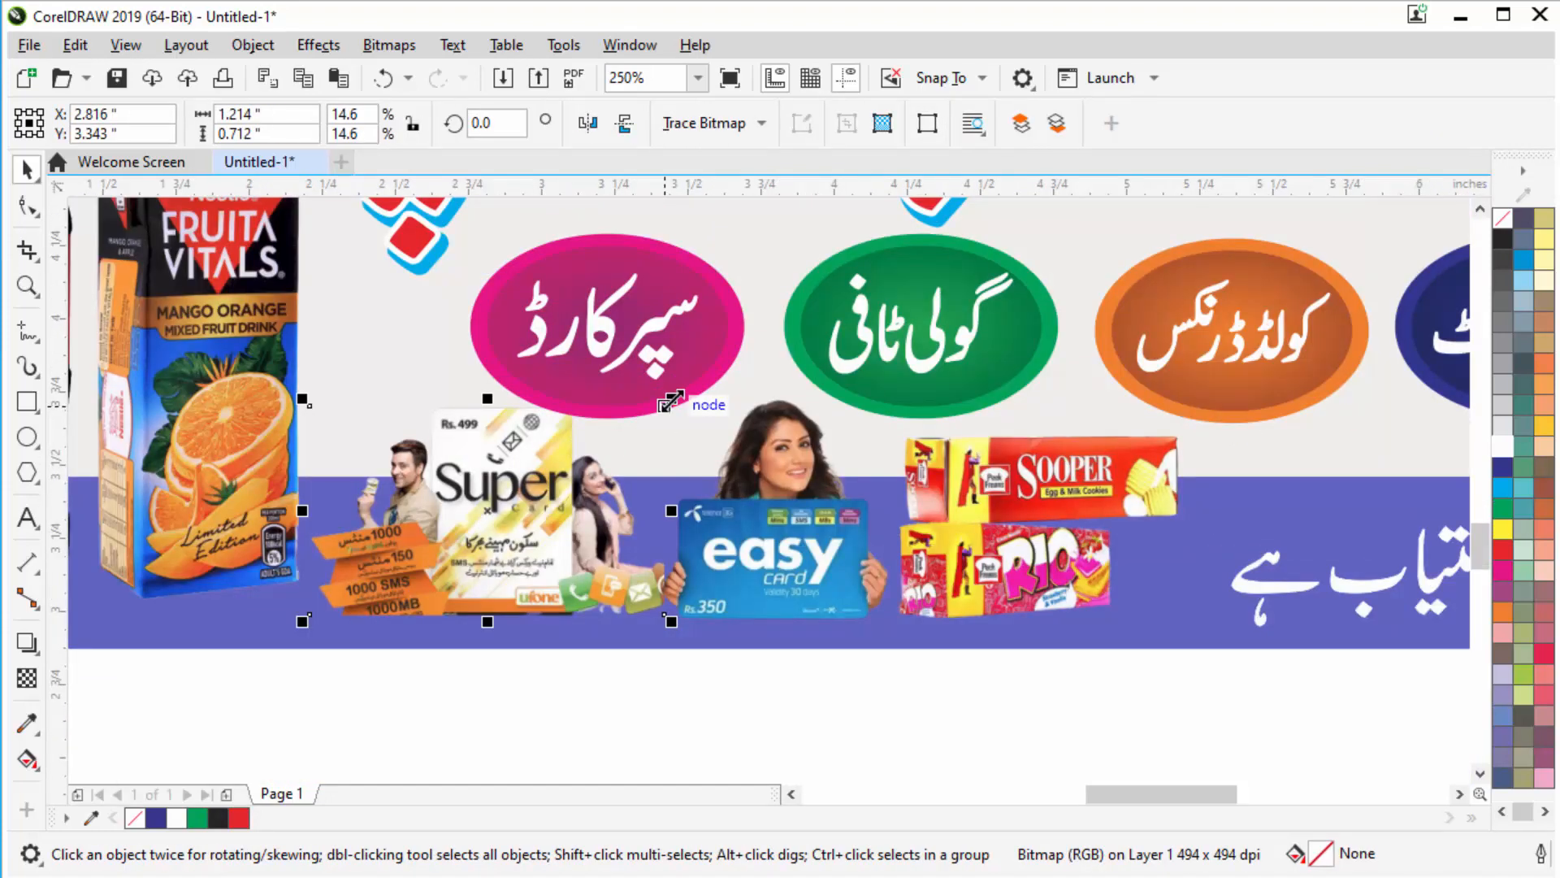
{"action": "left_click_drag", "start_coordinate": [672, 402], "coordinate": [643, 415]}
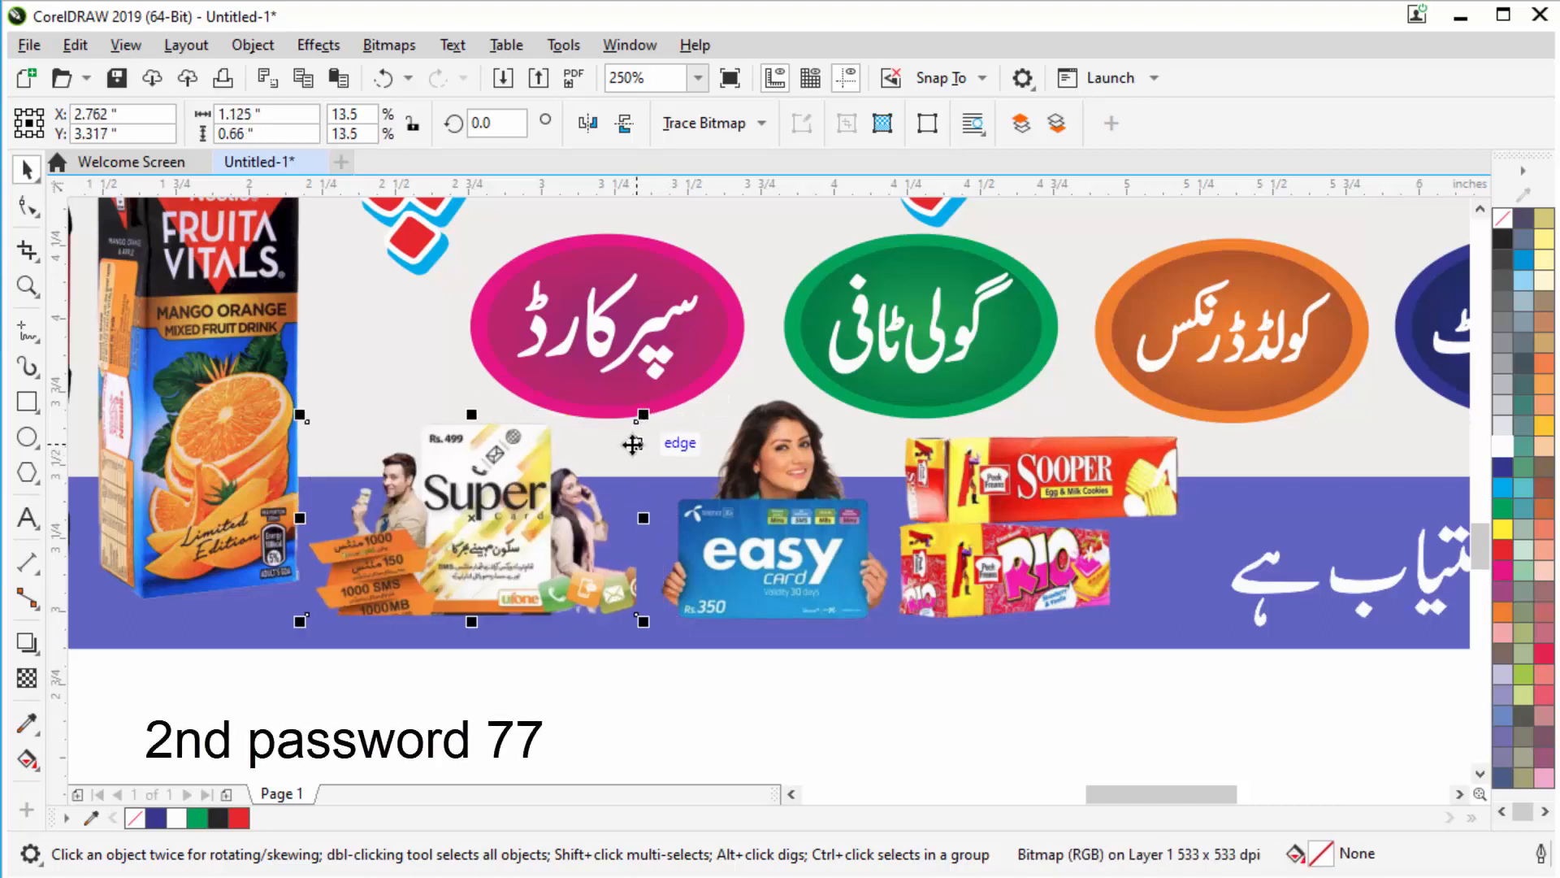
{"action": "key", "text": "Up"}
{"action": "key", "text": "Up"}
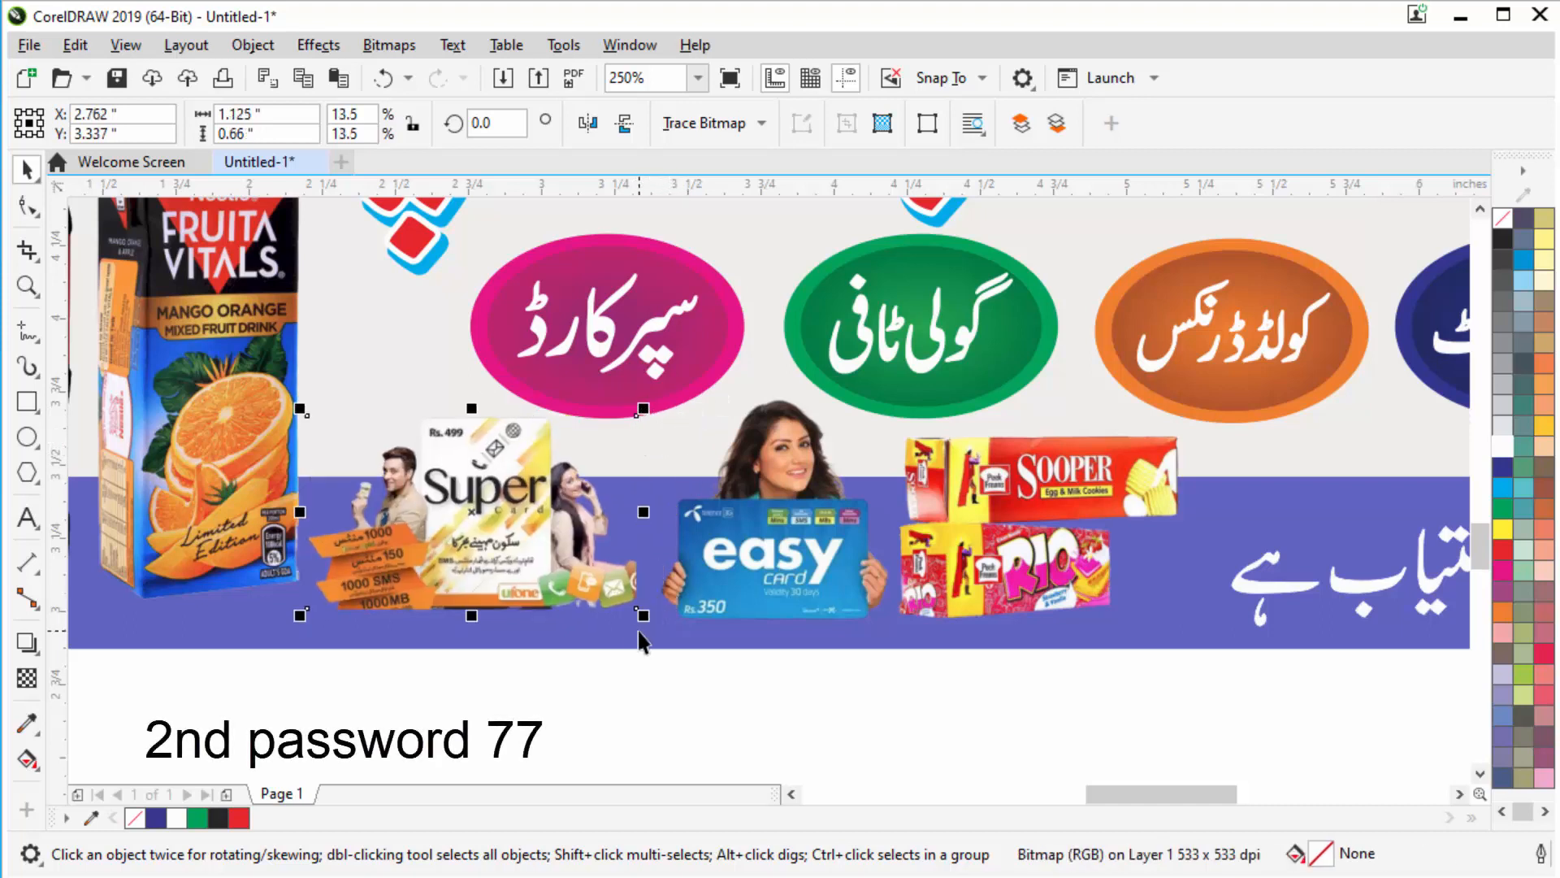
{"action": "left_click_drag", "start_coordinate": [644, 615], "coordinate": [662, 626]}
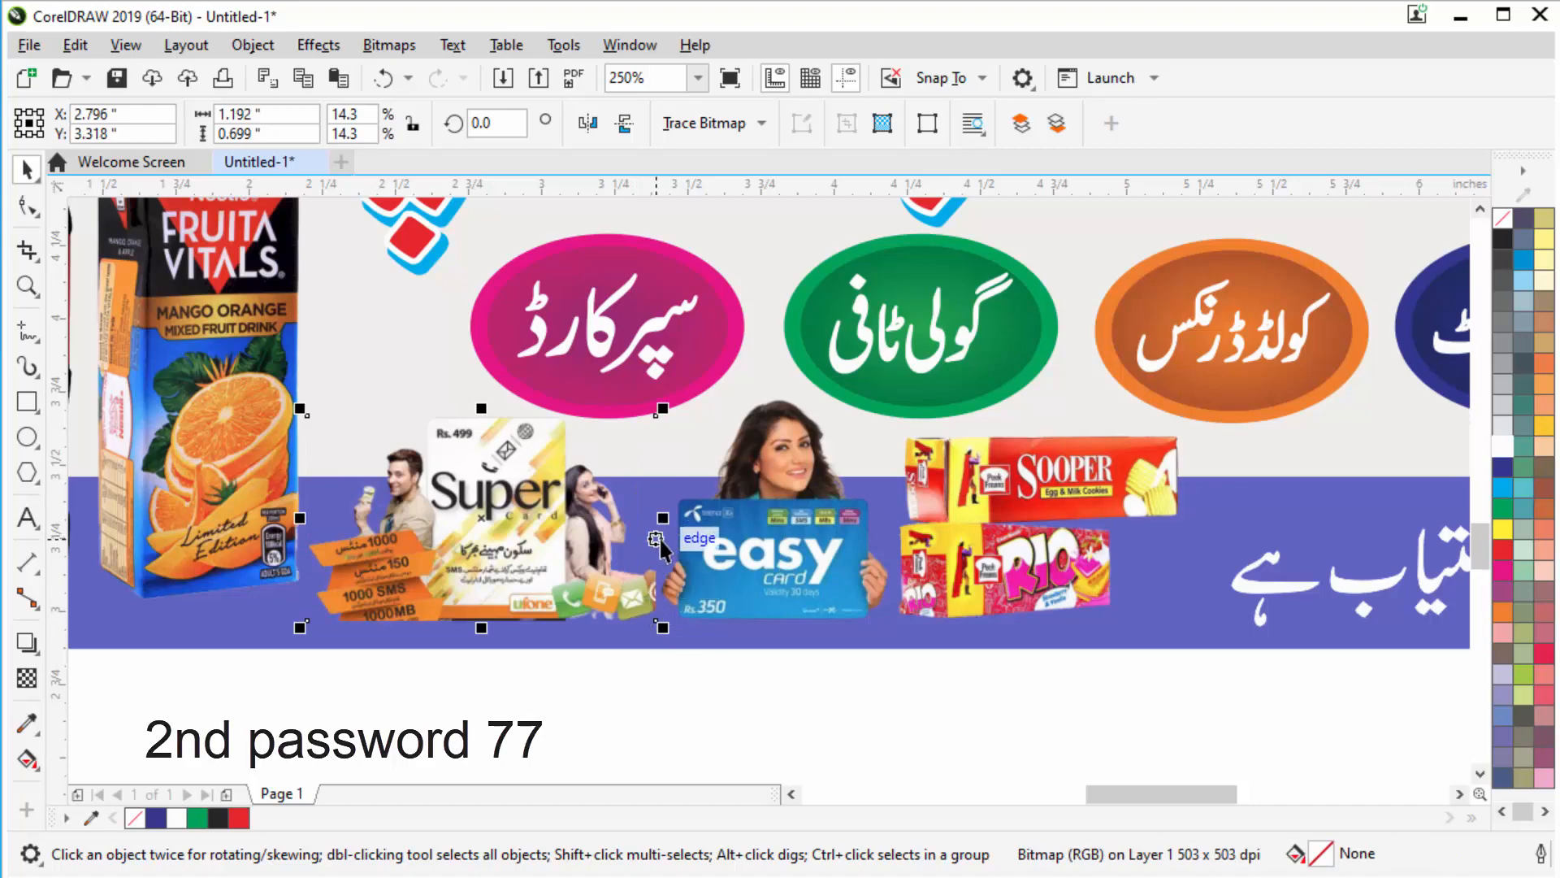
{"action": "scroll", "coordinate": [662, 546], "scroll_direction": "down", "scroll_amount": 2}
{"action": "key", "text": "Escape"}
{"action": "scroll", "coordinate": [839, 587], "scroll_direction": "down", "scroll_amount": 2}
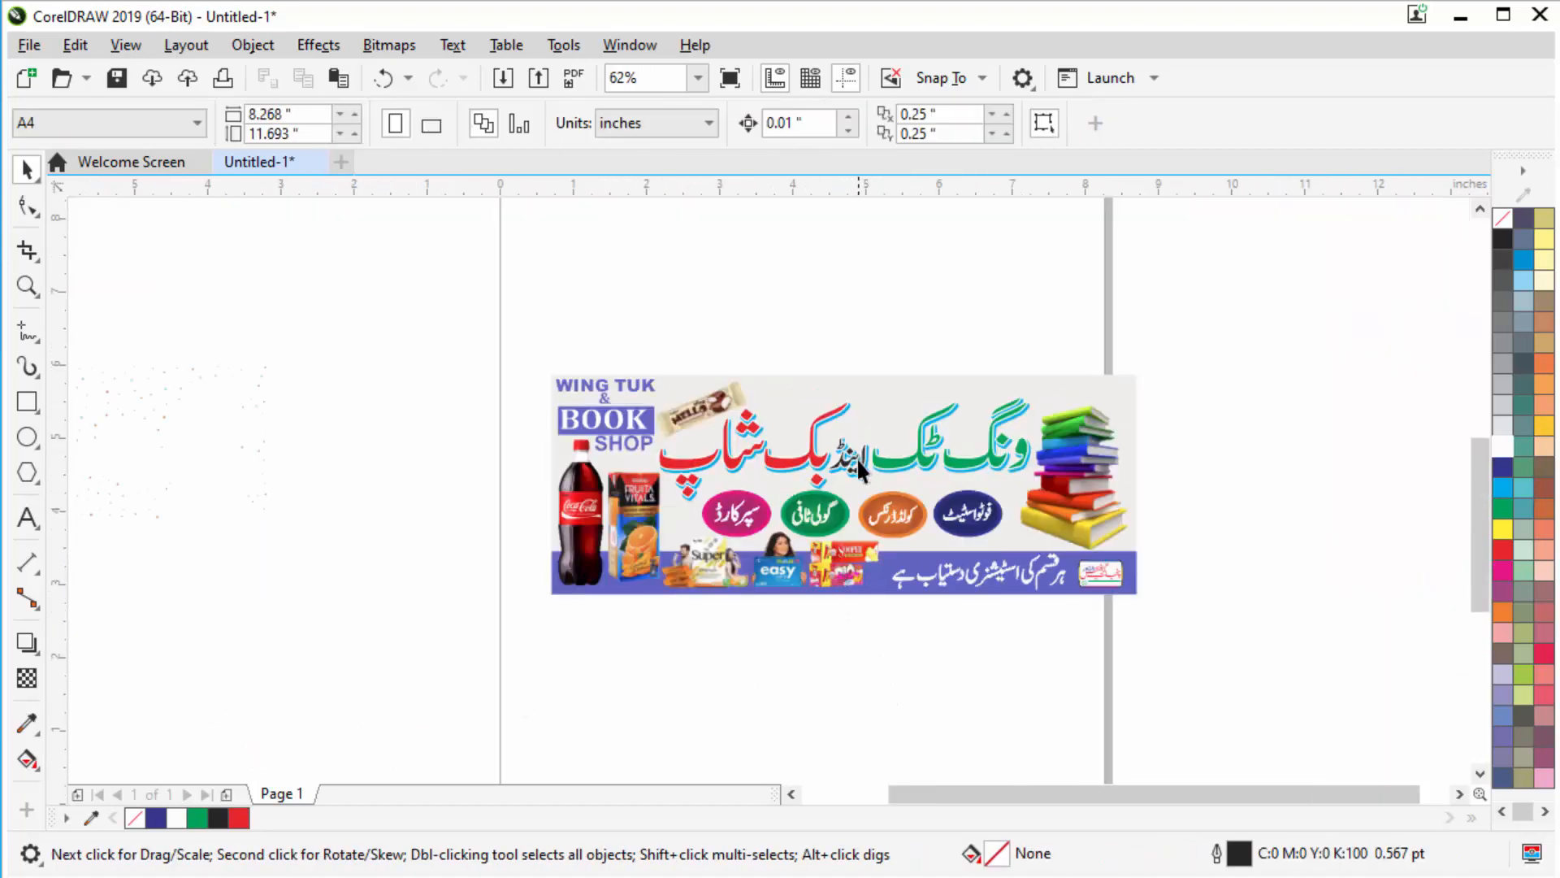
Place the blue Arabic calligraphy line along the banner's upper edge, centred above the Urdu title.
{"action": "scroll", "coordinate": [857, 462], "scroll_direction": "up", "scroll_amount": 2}
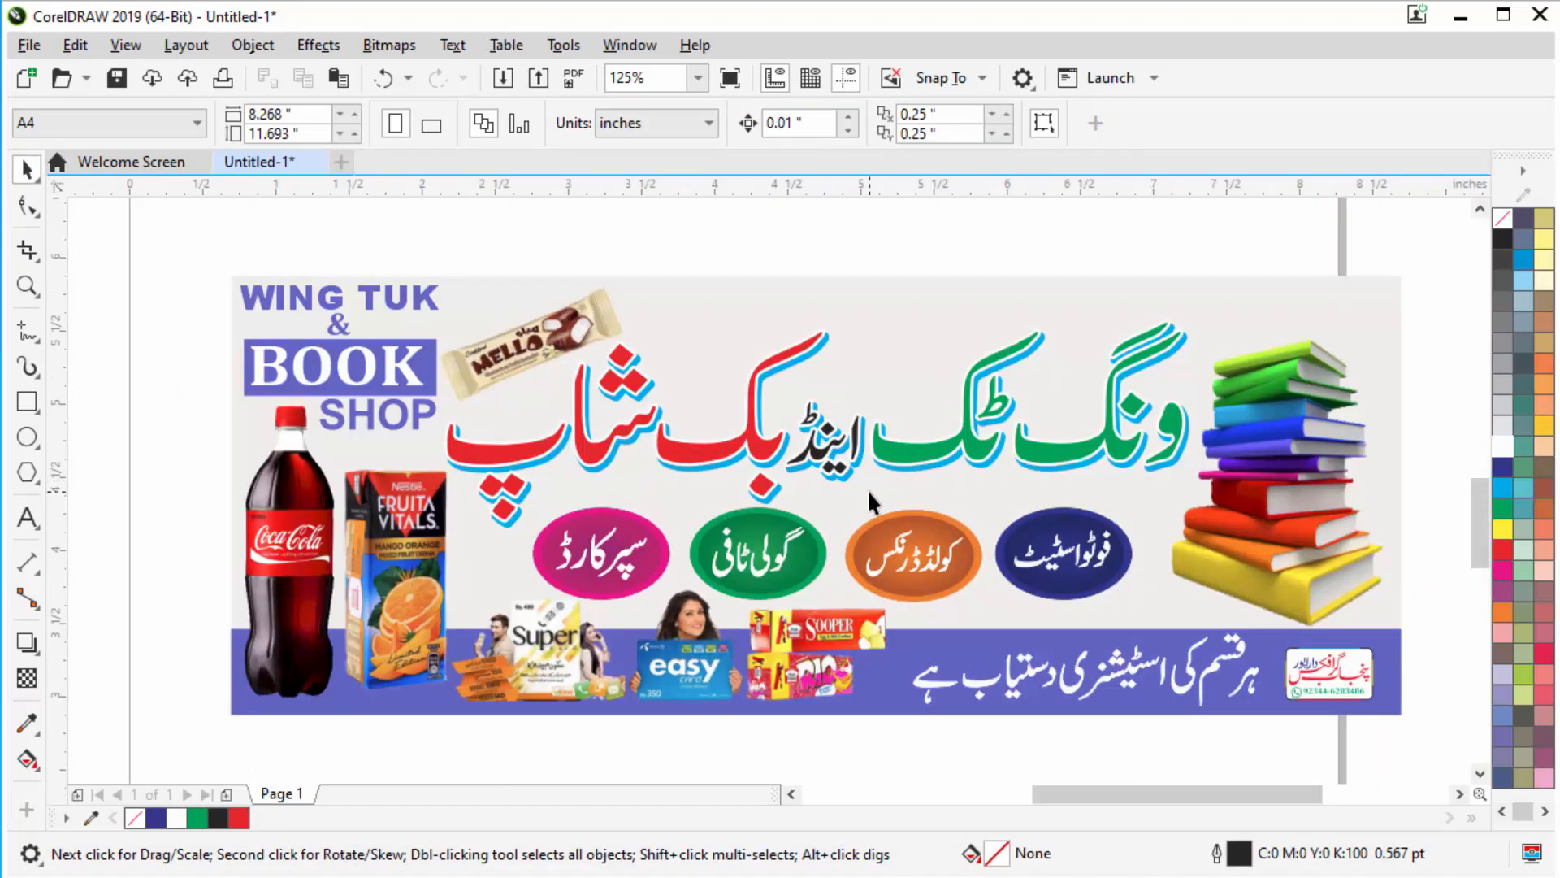
{"action": "scroll", "coordinate": [866, 490], "scroll_direction": "down", "scroll_amount": 6}
{"action": "scroll", "coordinate": [826, 466], "scroll_direction": "up", "scroll_amount": 4}
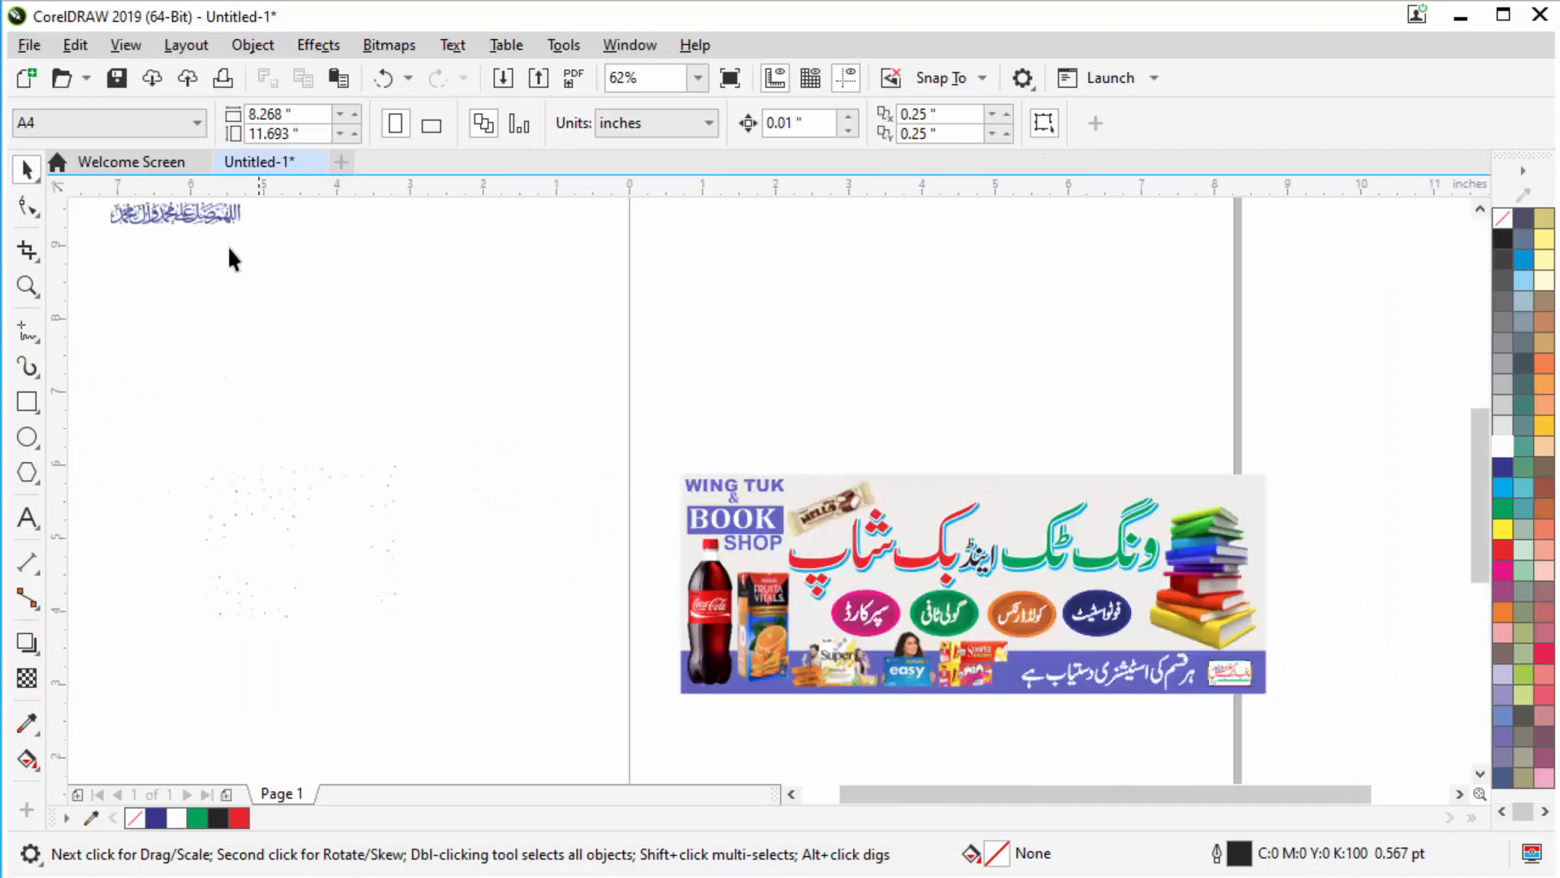
{"action": "left_click_drag", "start_coordinate": [203, 215], "coordinate": [947, 582]}
{"action": "scroll", "coordinate": [1040, 455], "scroll_direction": "up", "scroll_amount": 4}
{"action": "left_click", "coordinate": [902, 410]}
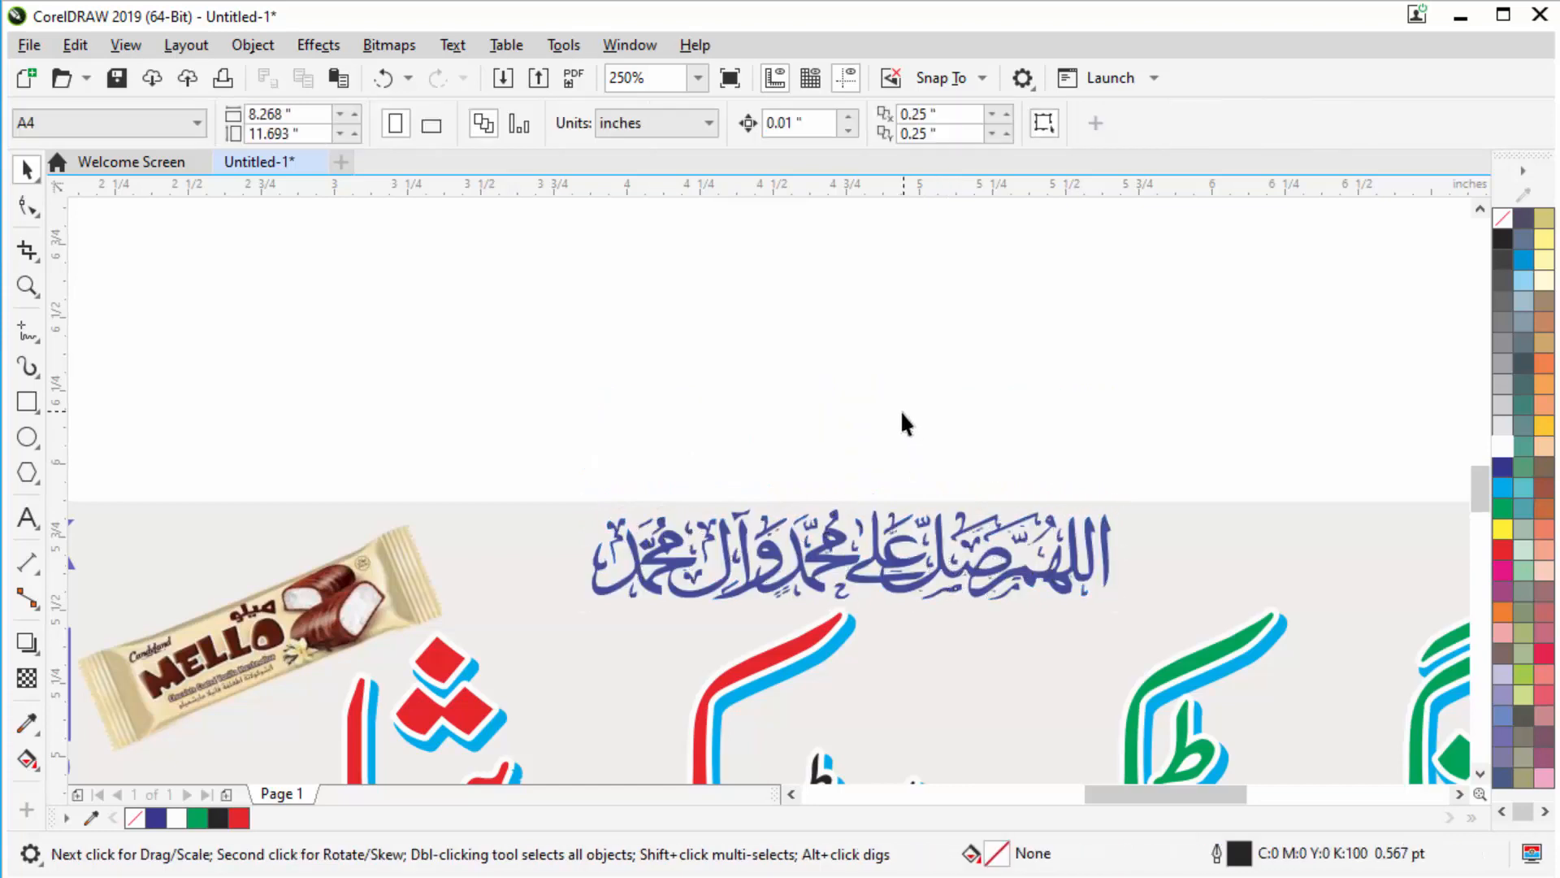
Place the yellow and orange petal ornament in the banner's upper corner above the book stack.
{"action": "scroll", "coordinate": [905, 439], "scroll_direction": "down", "scroll_amount": 2}
{"action": "scroll", "coordinate": [920, 486], "scroll_direction": "down", "scroll_amount": 2}
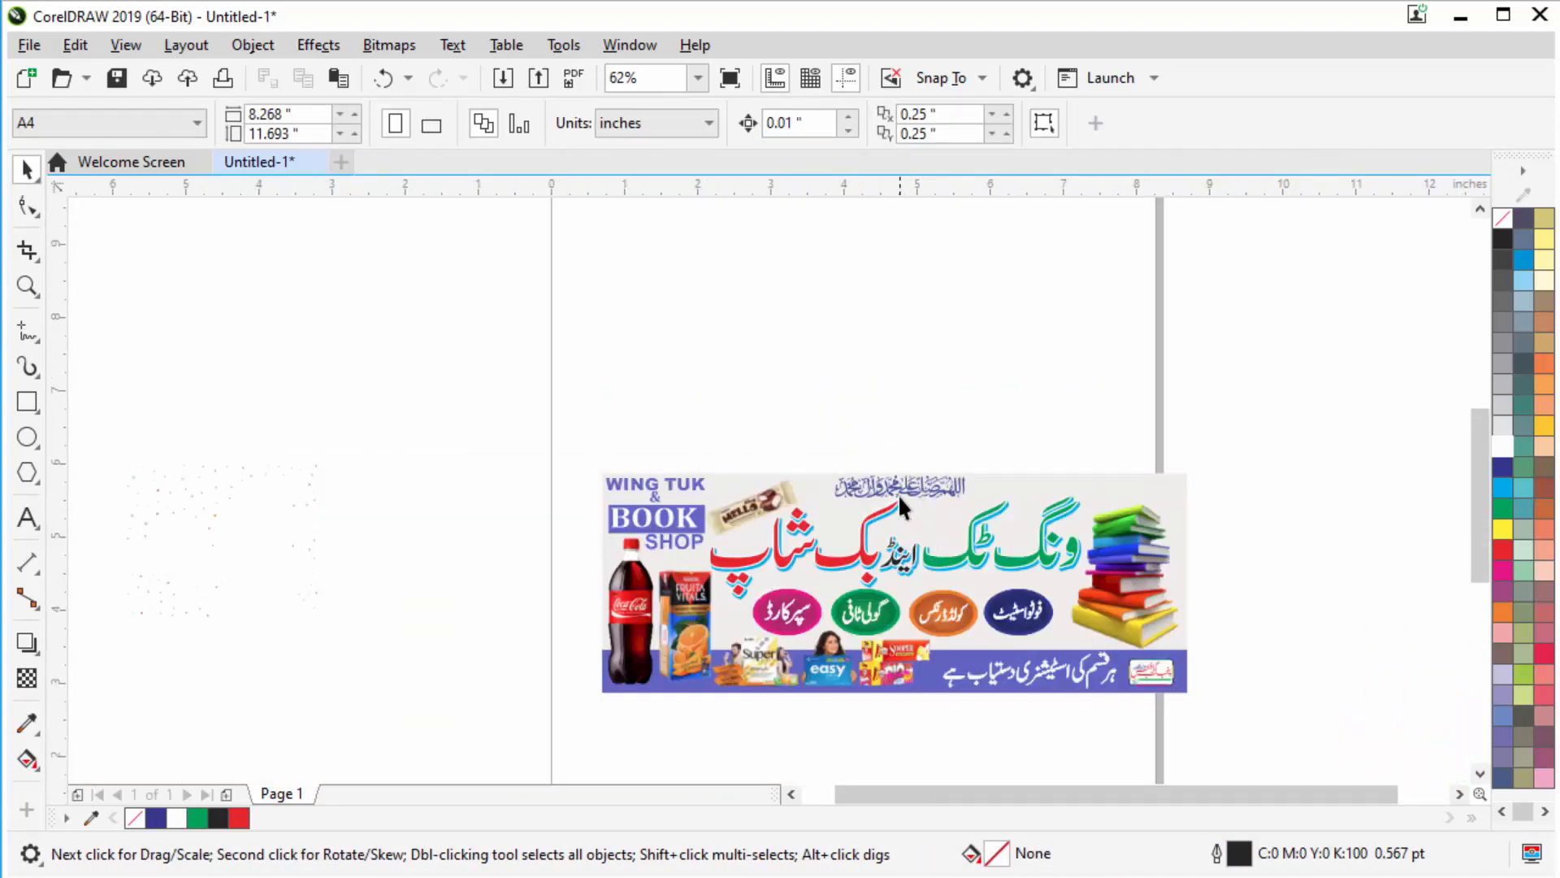
{"action": "scroll", "coordinate": [934, 495], "scroll_direction": "up", "scroll_amount": 1}
{"action": "scroll", "coordinate": [861, 441], "scroll_direction": "down", "scroll_amount": 1}
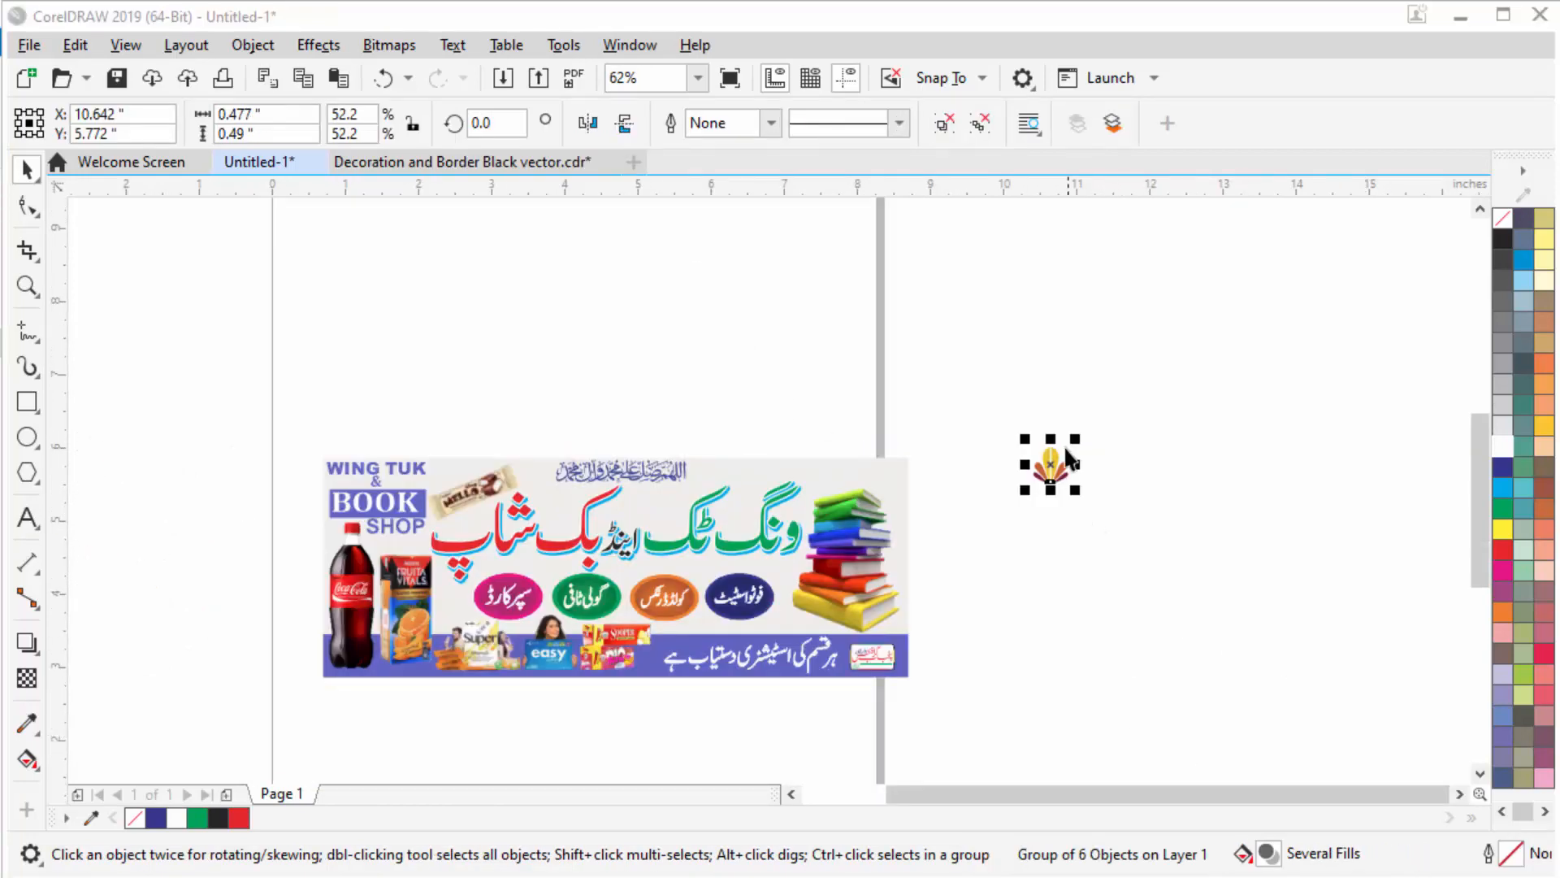
{"action": "scroll", "coordinate": [1071, 457], "scroll_direction": "up", "scroll_amount": 1}
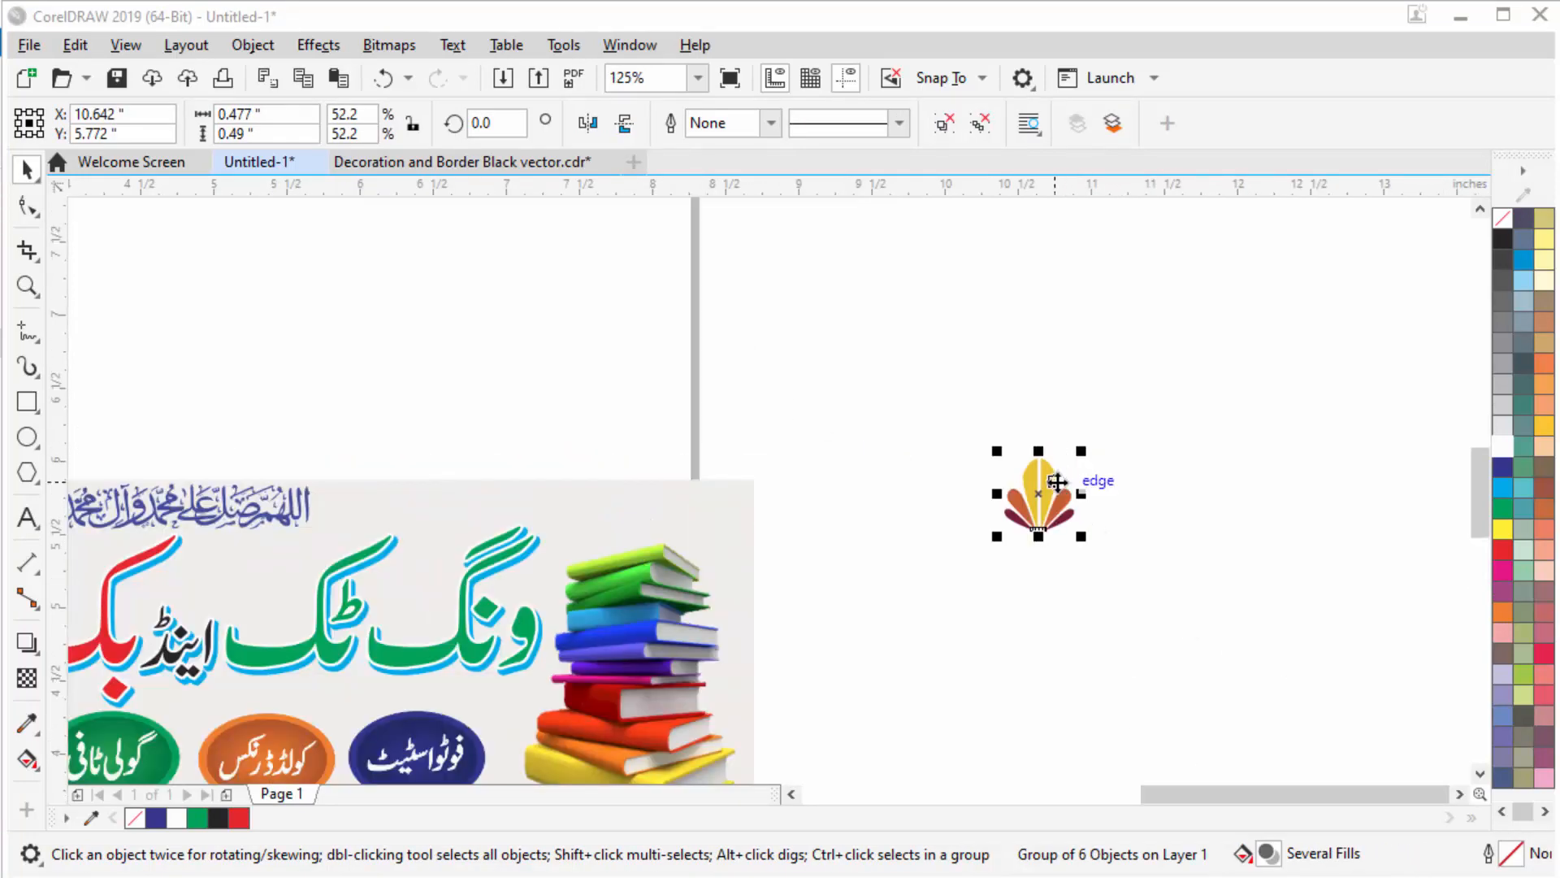
{"action": "left_click_drag", "start_coordinate": [1056, 487], "coordinate": [664, 529]}
{"action": "scroll", "coordinate": [781, 510], "scroll_direction": "up", "scroll_amount": 1}
{"action": "left_click", "coordinate": [879, 549]}
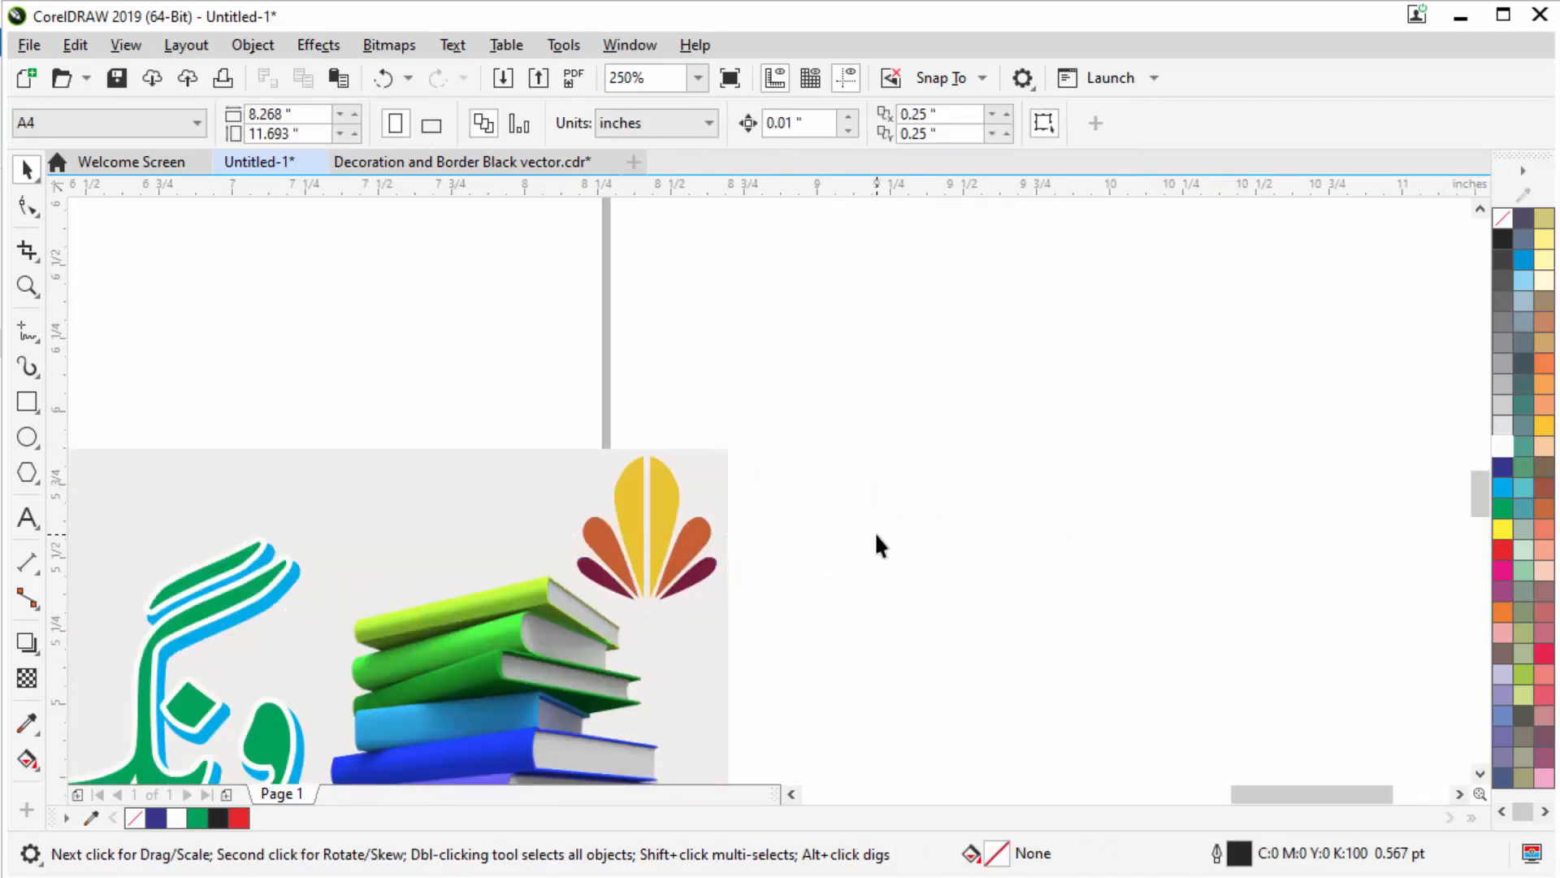
Export the whole selected banner to the Desktop as a CMX - Corel Presentation Exchange file named "Book Shop".
{"action": "scroll", "coordinate": [1054, 413], "scroll_direction": "down", "scroll_amount": 1}
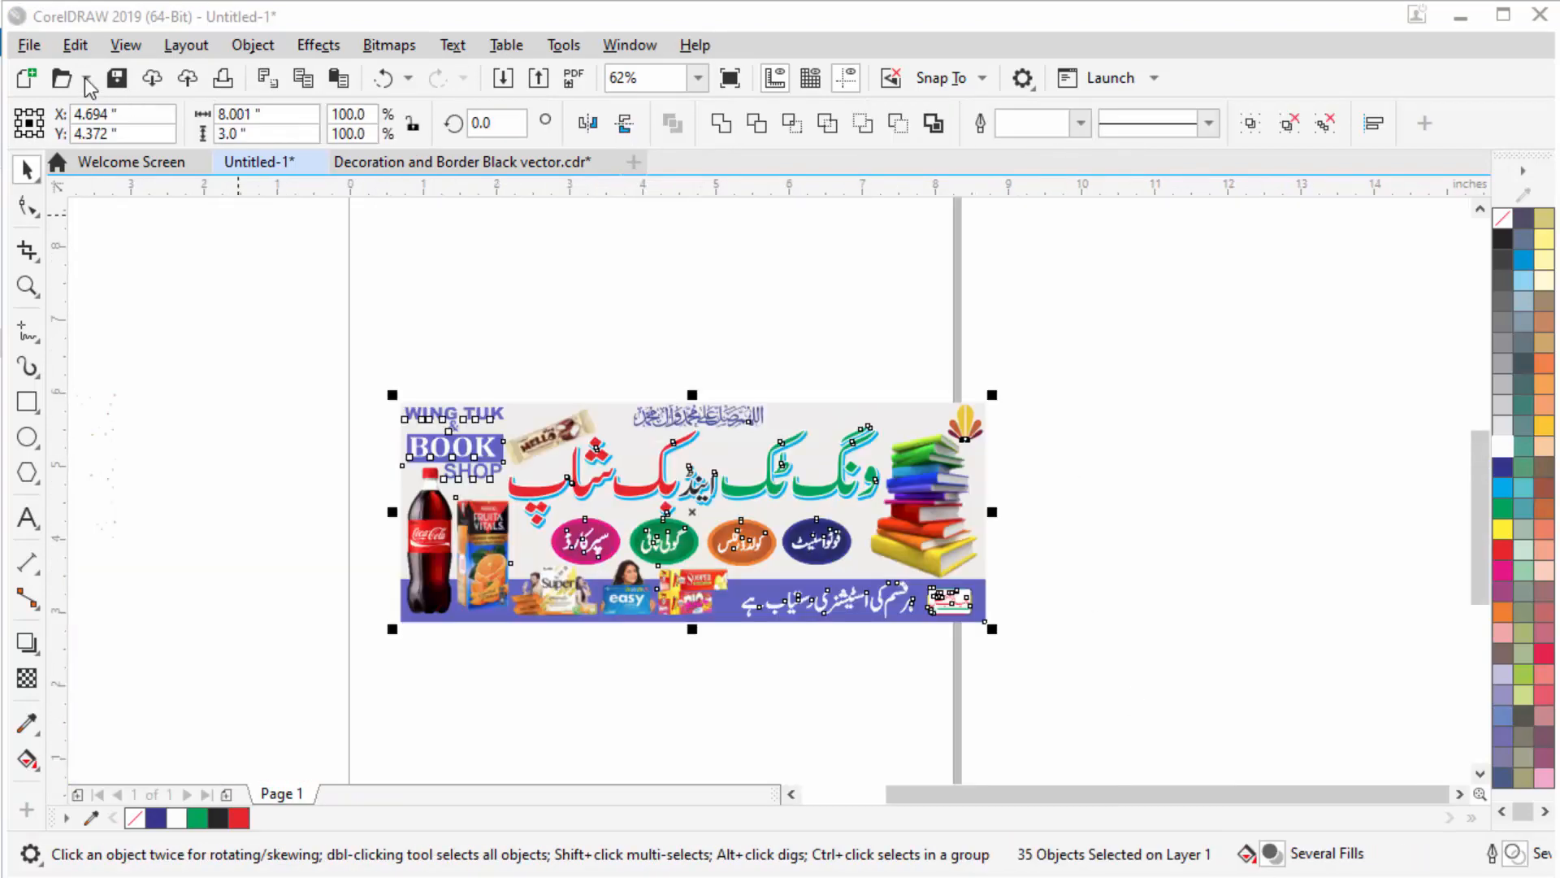
{"action": "left_click", "coordinate": [30, 44]}
{"action": "left_click", "coordinate": [71, 484]}
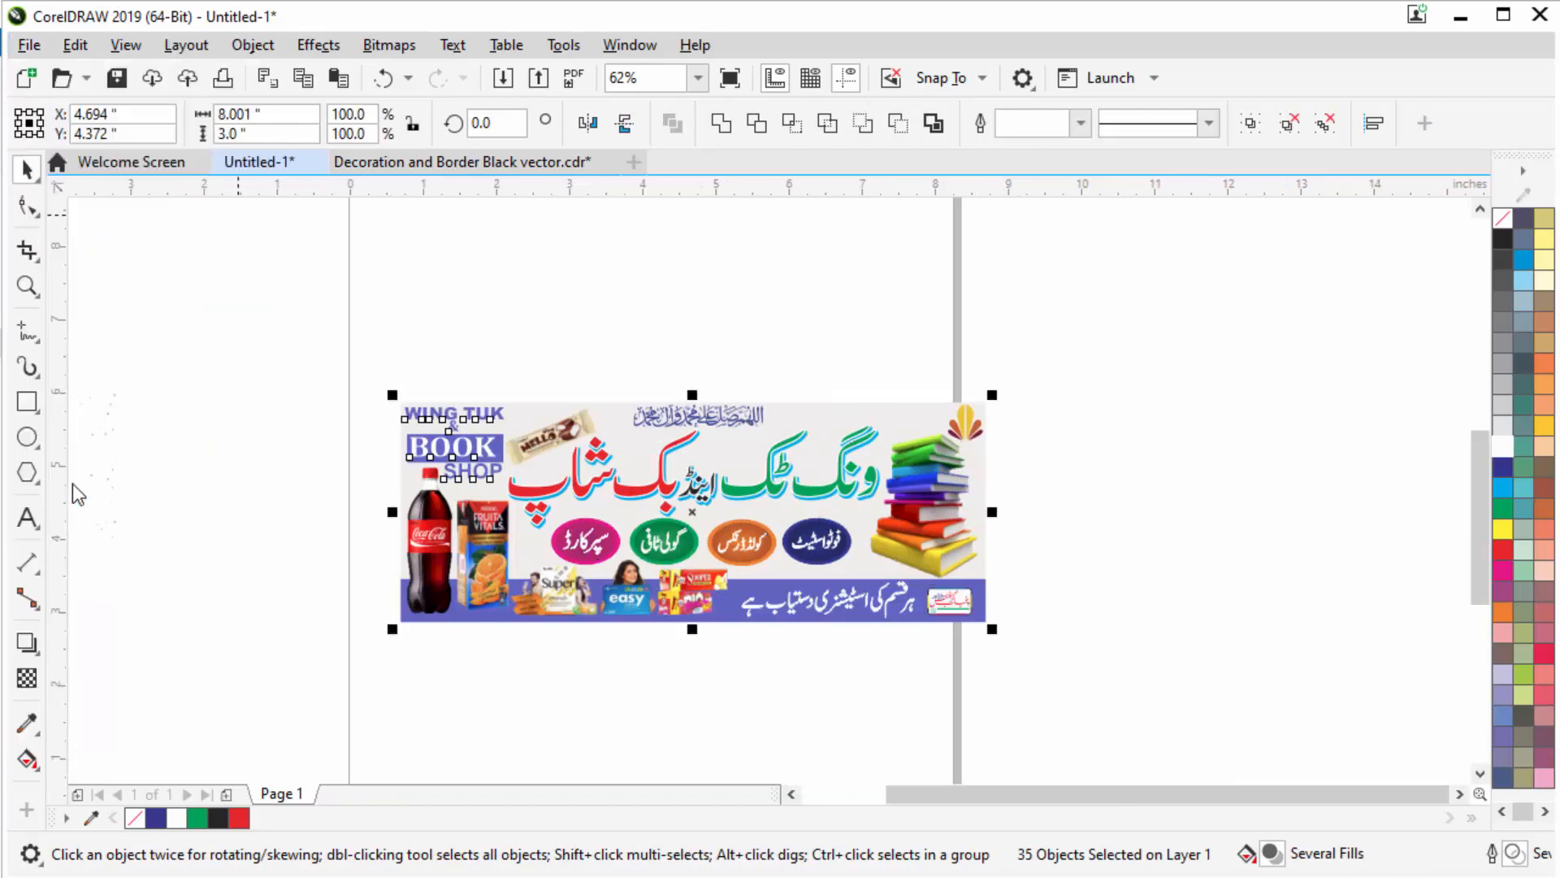
{"action": "left_click", "coordinate": [603, 533]}
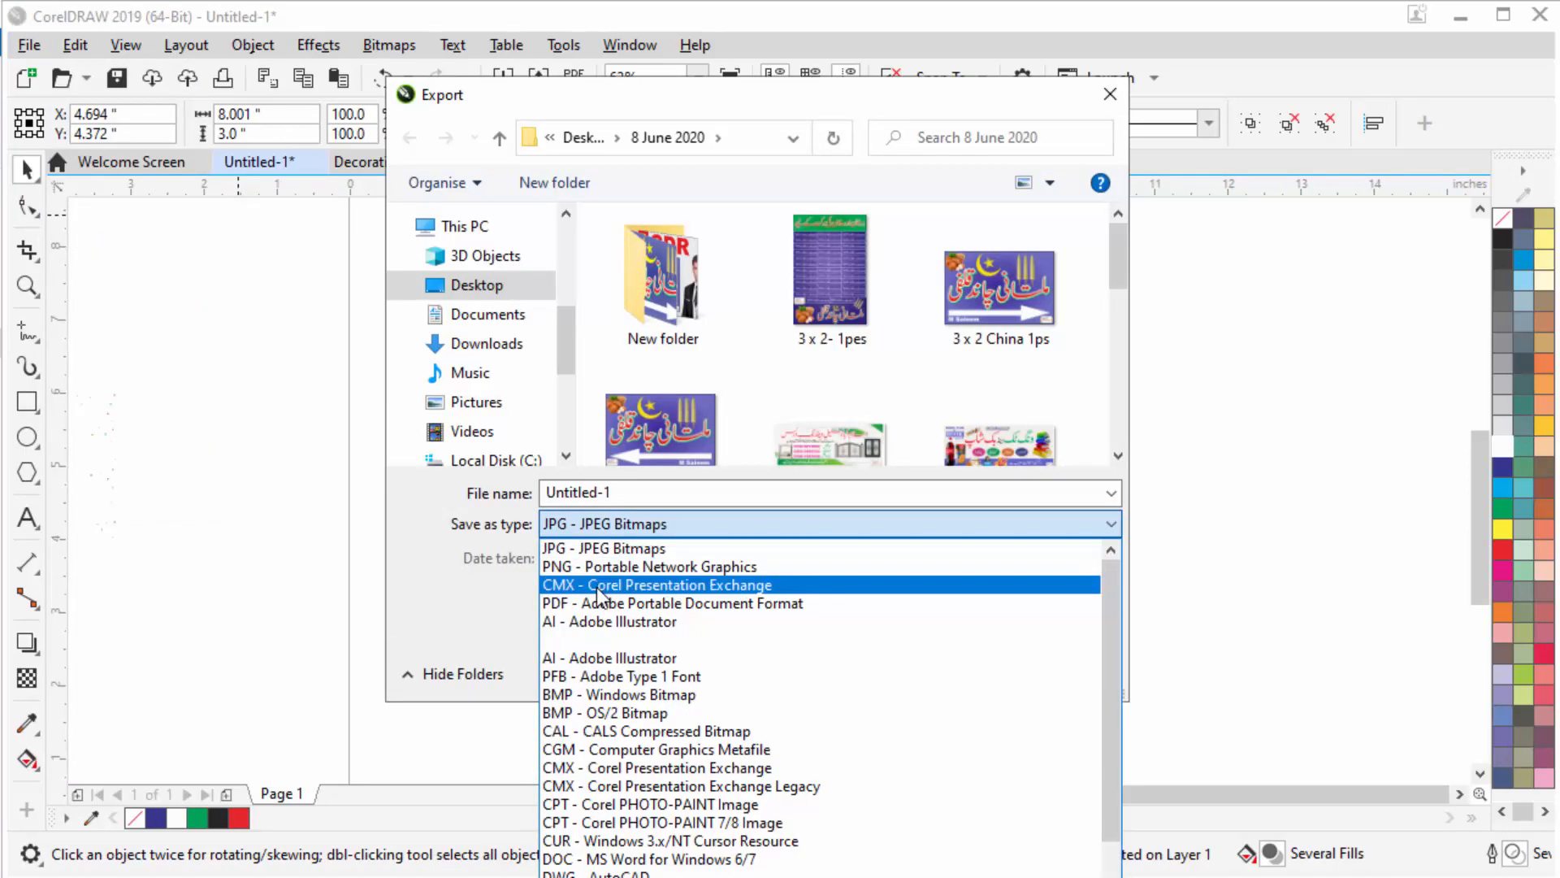
{"action": "left_click", "coordinate": [598, 585]}
{"action": "left_click", "coordinate": [626, 493]}
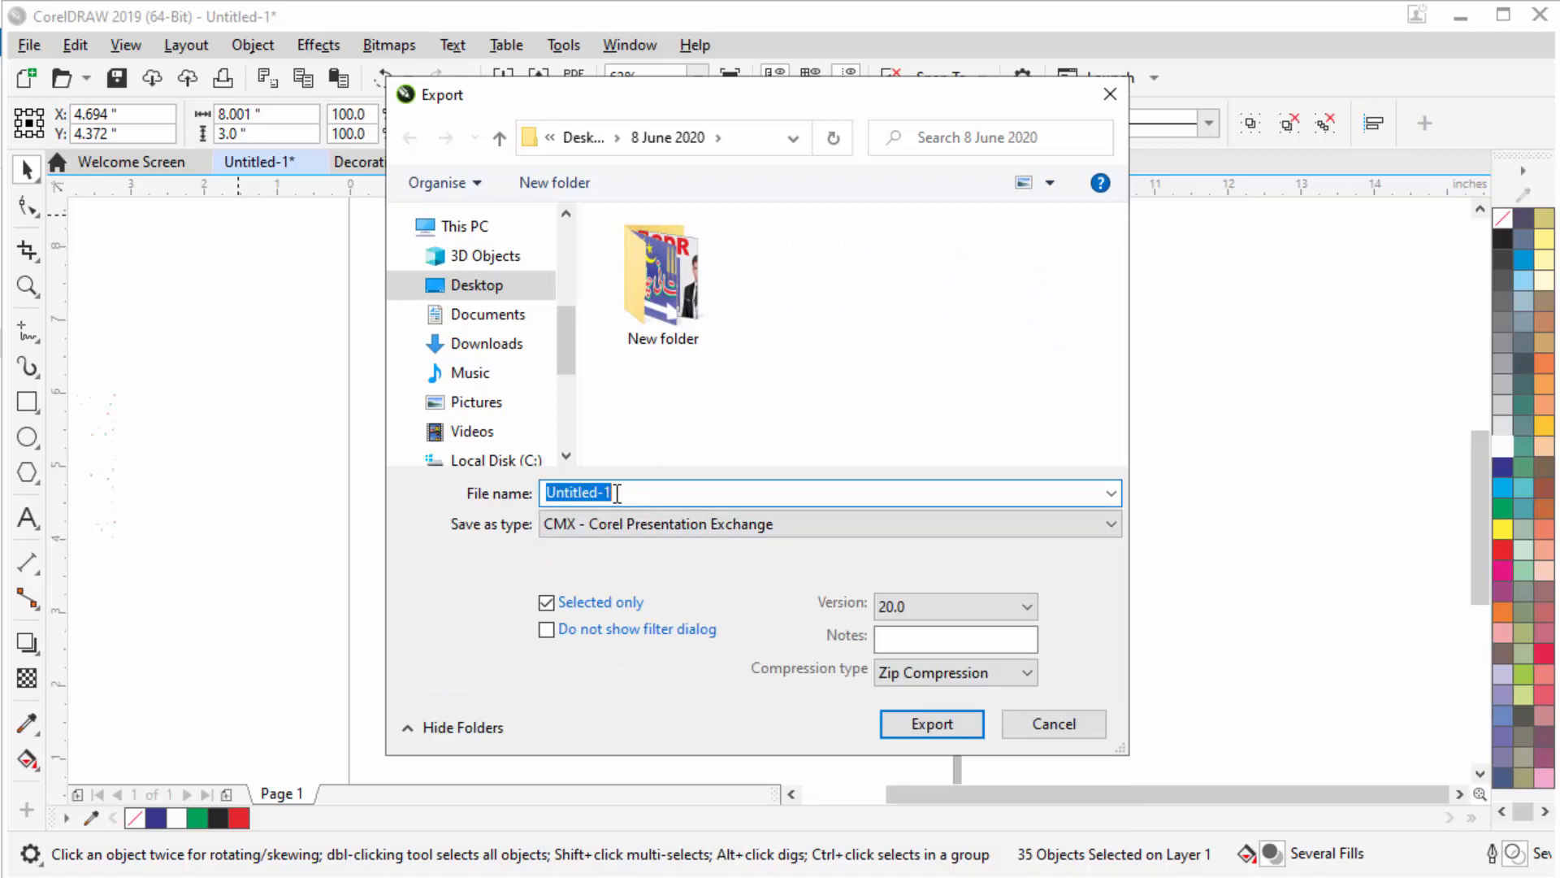
{"action": "type", "text": "Book "}
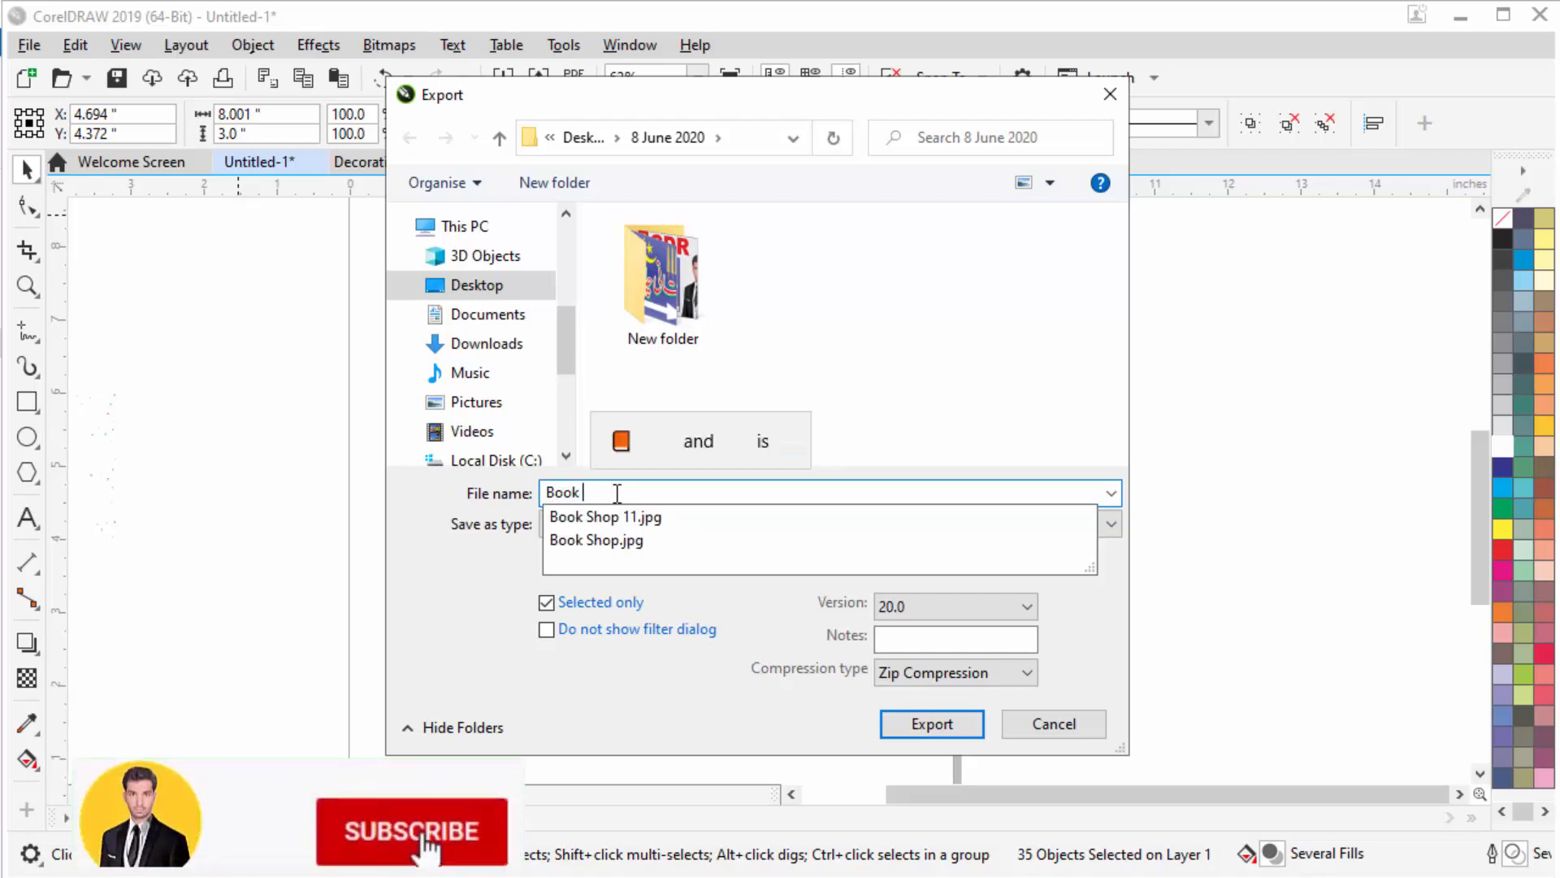
{"action": "type", "text": "Shop"}
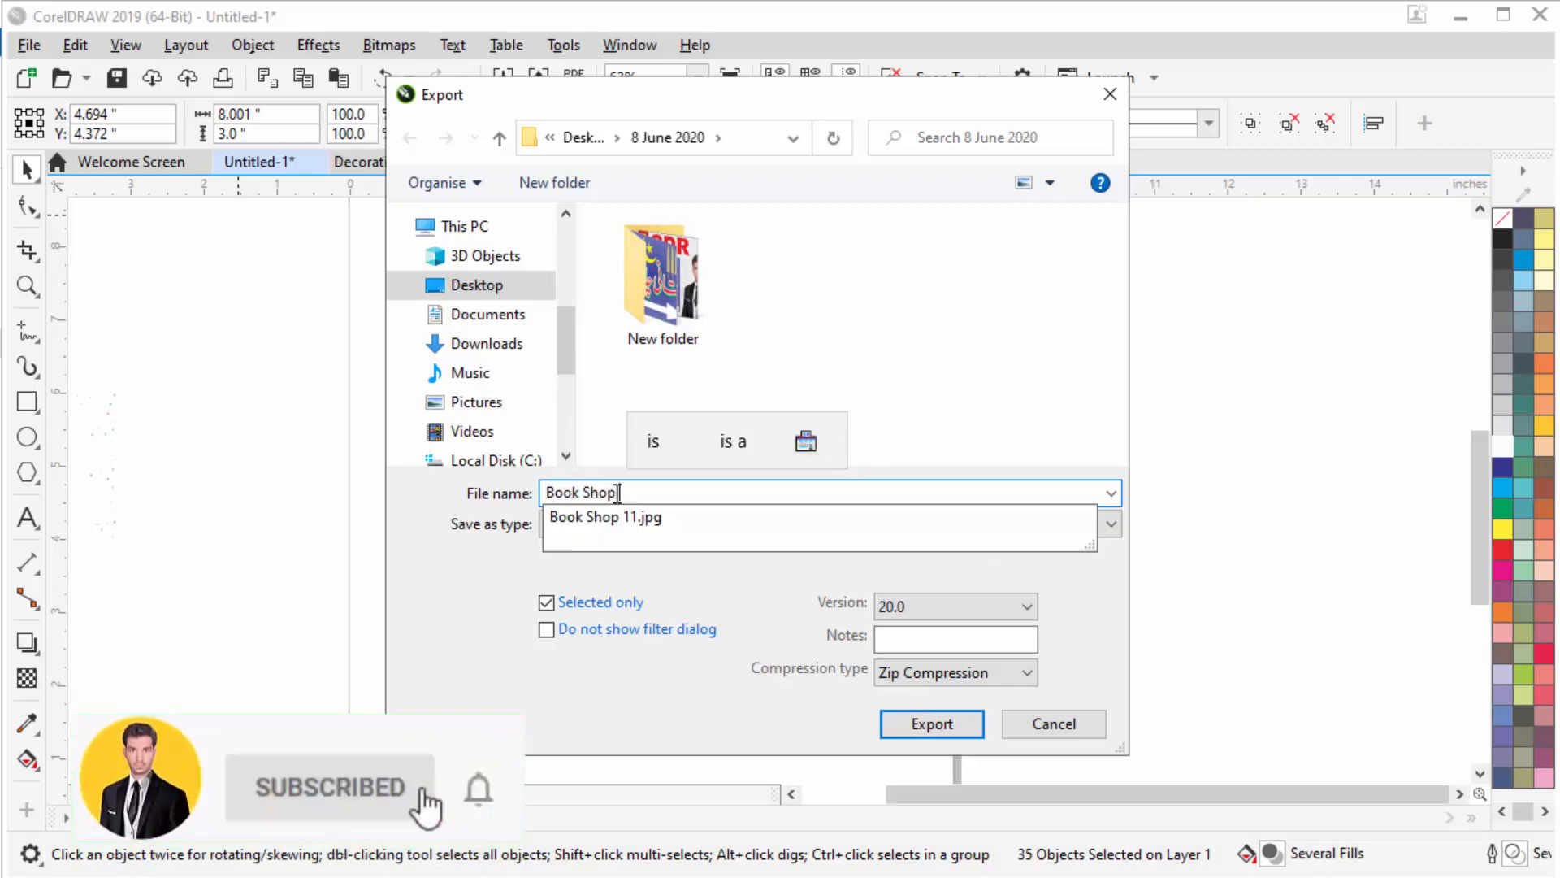
{"action": "left_click", "coordinate": [479, 293]}
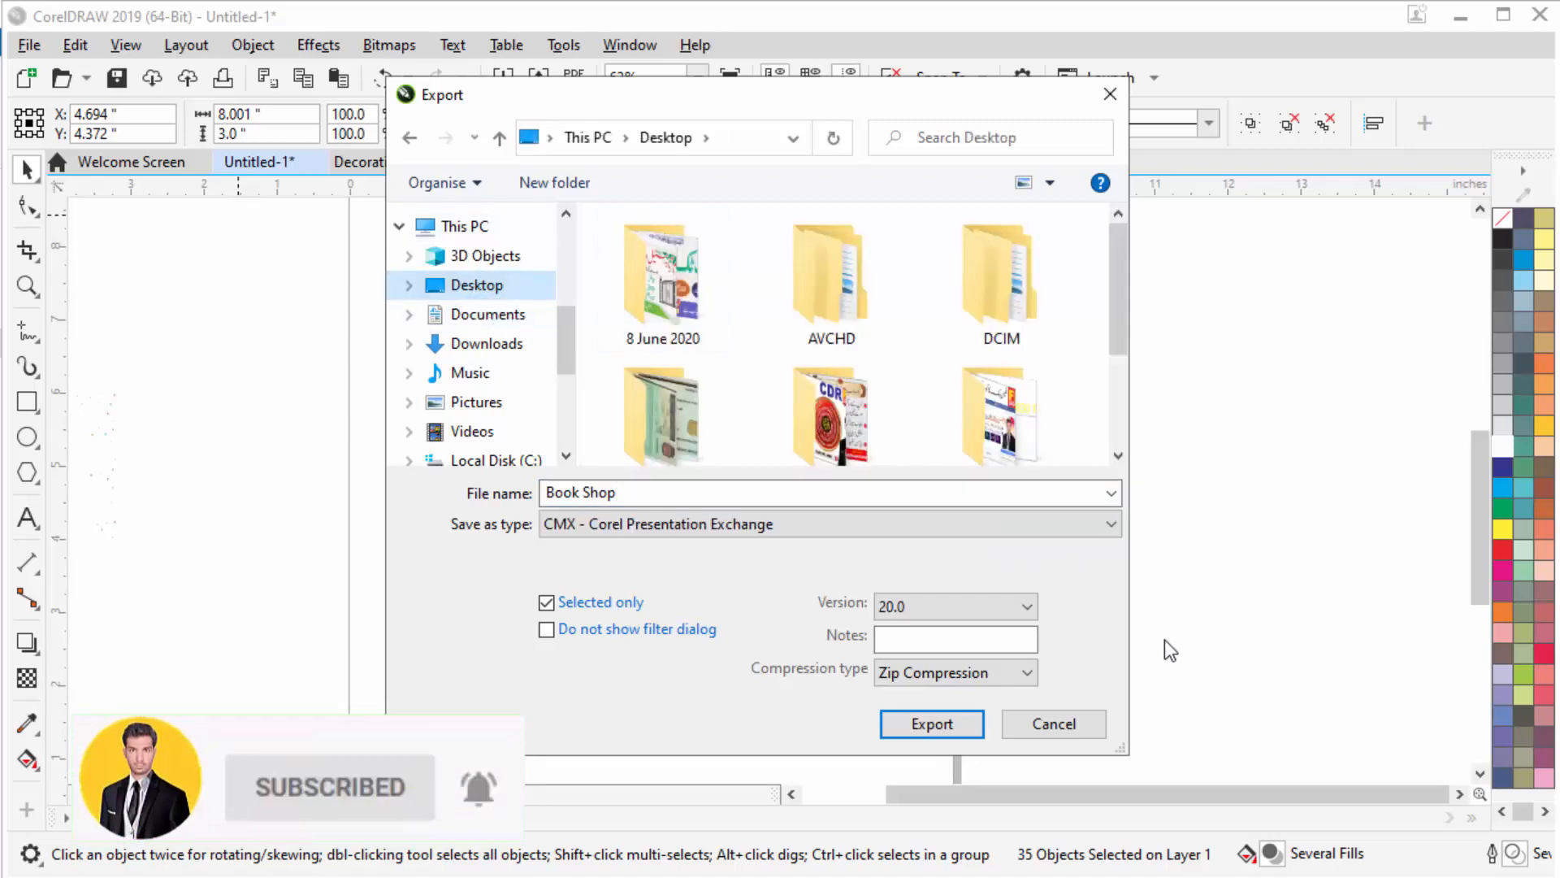
{"action": "left_click", "coordinate": [925, 721]}
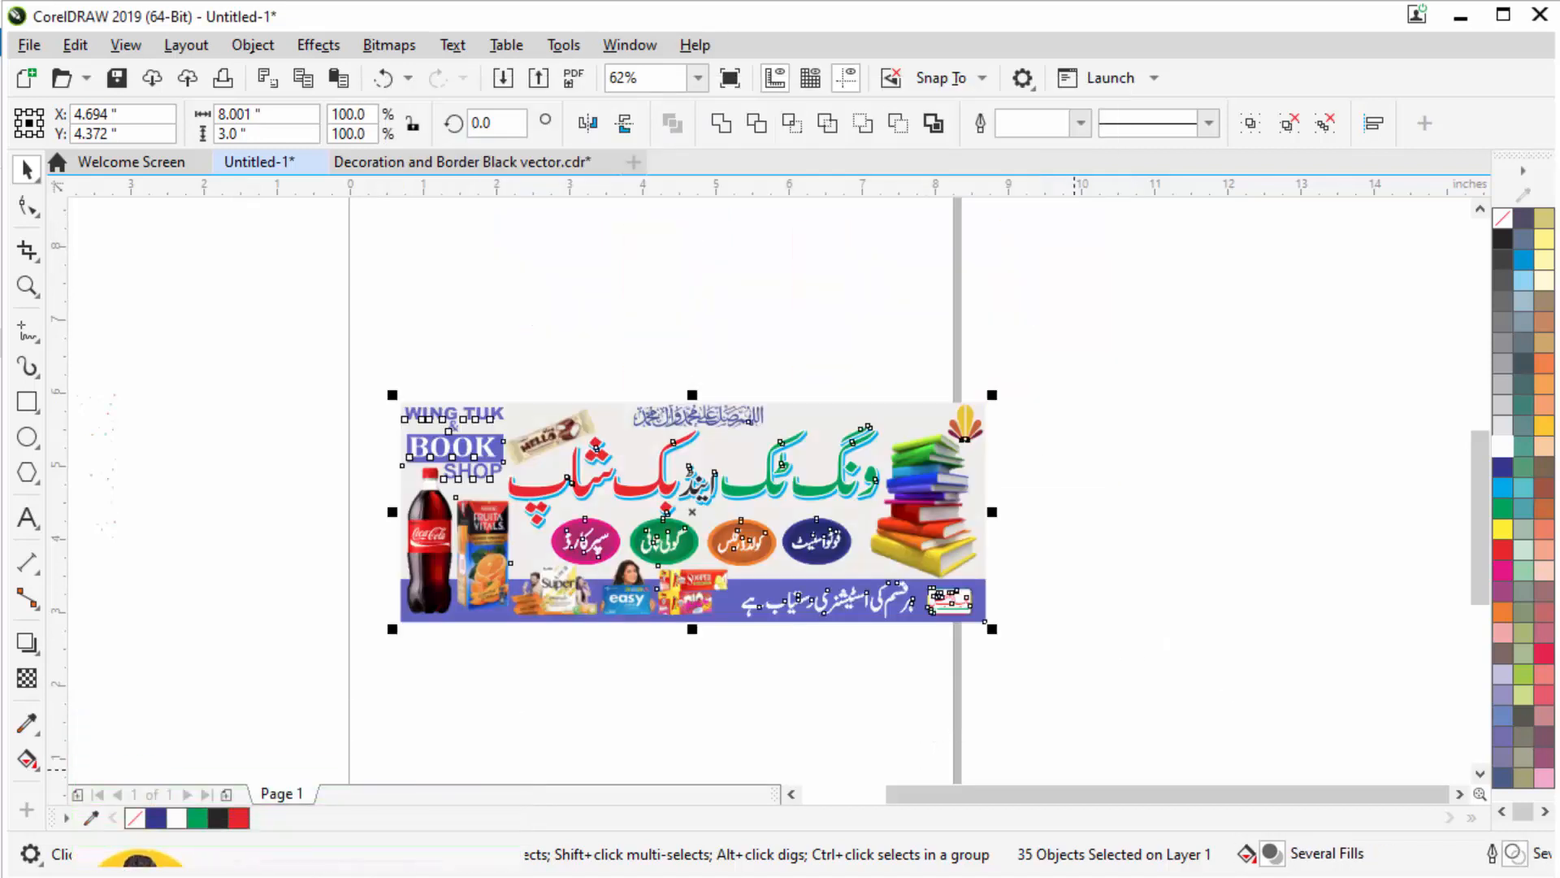